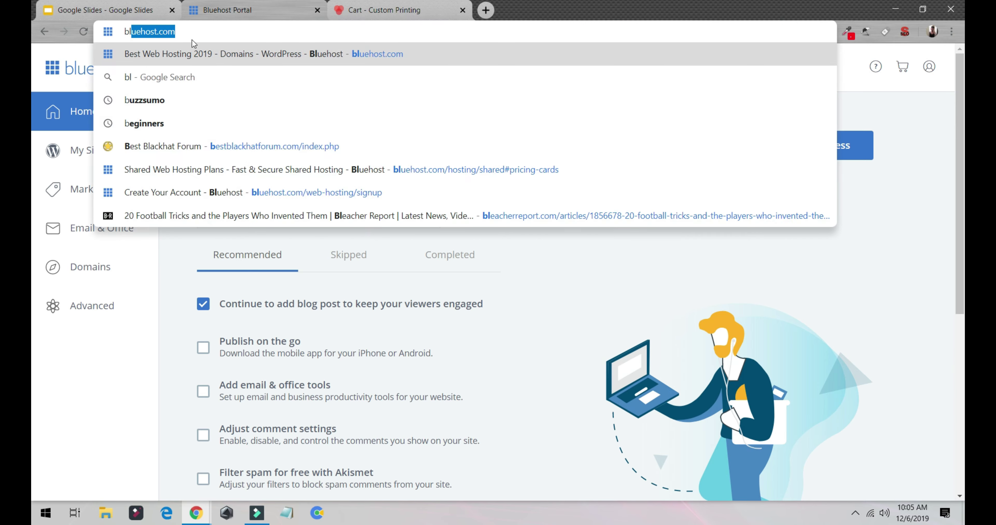
Go from bluehost.com to the shared hosting plans and prices page.
{"action": "left_click", "coordinate": [153, 54]}
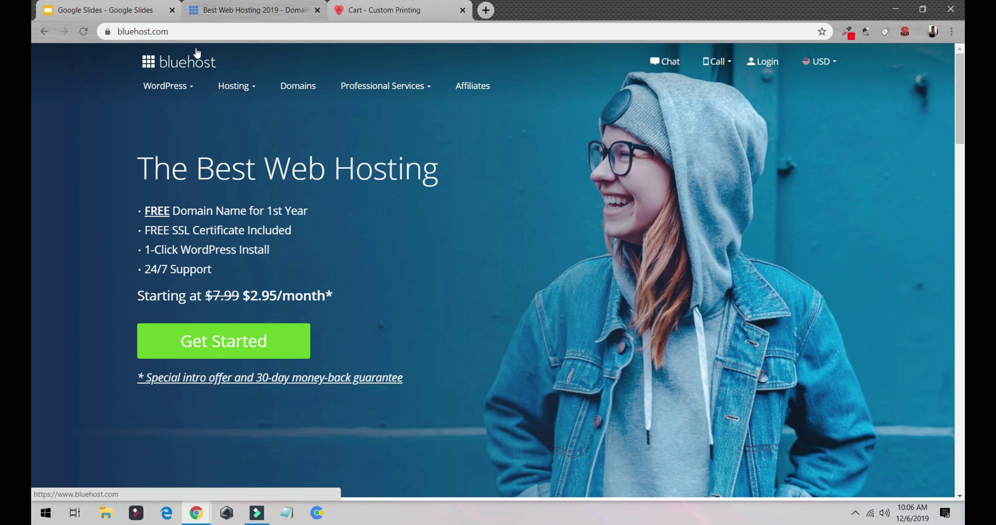
{"action": "mouse_move", "coordinate": [234, 86]}
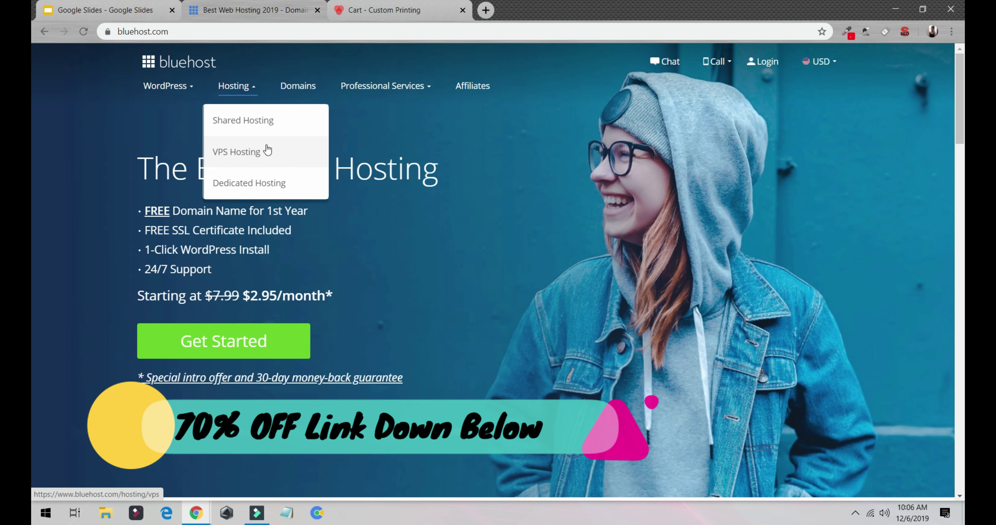
{"action": "left_click", "coordinate": [254, 339]}
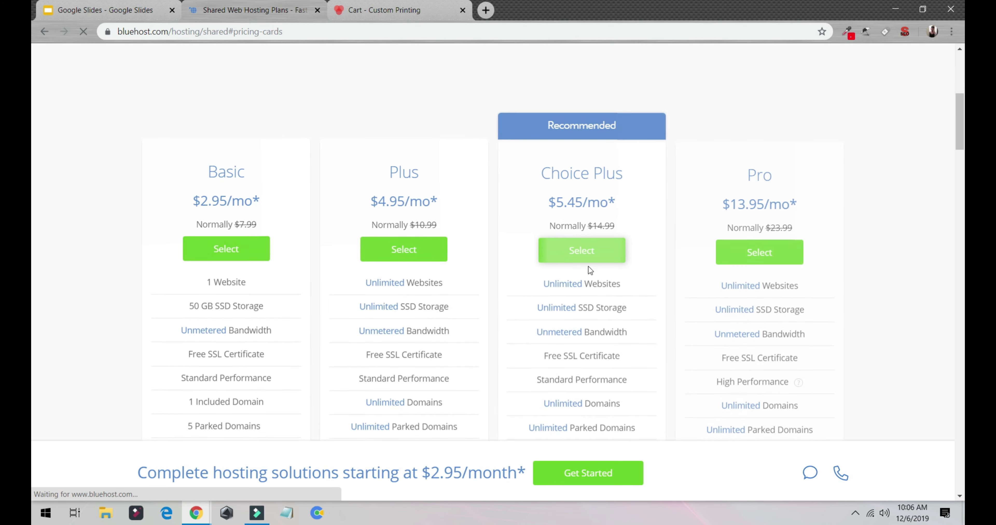
Compare the Basic, Plus, Choice Plus and Pro pricing cards ($2.95–$13.95/month).
{"action": "left_click_drag", "start_coordinate": [524, 274], "coordinate": [615, 303]}
{"action": "scroll", "coordinate": [616, 299], "scroll_direction": "down", "scroll_amount": 3}
{"action": "scroll", "coordinate": [572, 284], "scroll_direction": "up", "scroll_amount": 5}
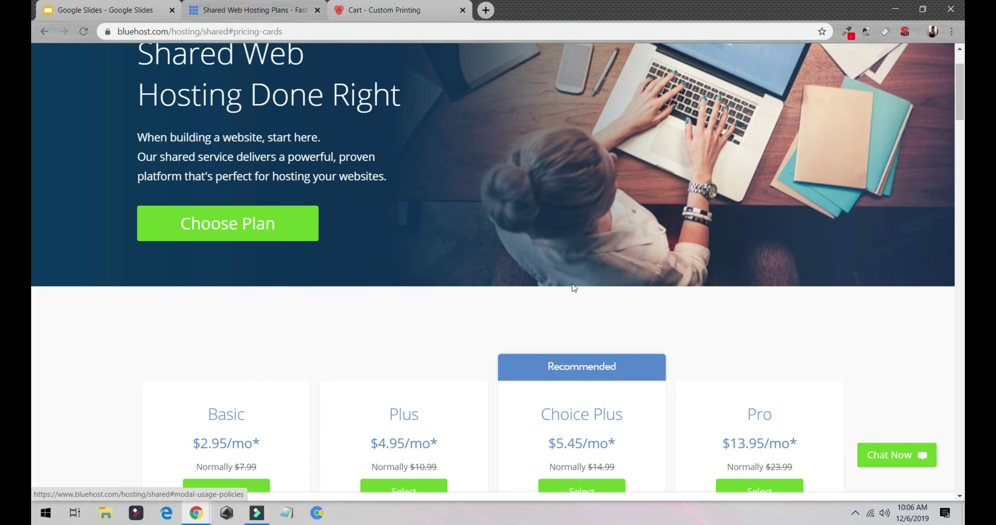
{"action": "scroll", "coordinate": [578, 312], "scroll_direction": "down", "scroll_amount": 2}
{"action": "scroll", "coordinate": [717, 345], "scroll_direction": "down", "scroll_amount": 3}
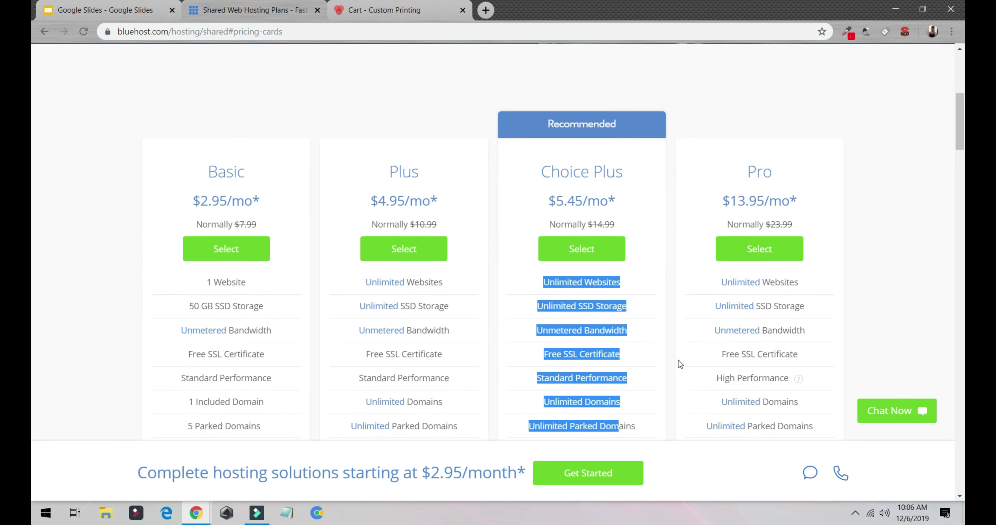
Select the Choice Plus plan and continue with a new available .com domain.
{"action": "left_click", "coordinate": [580, 261]}
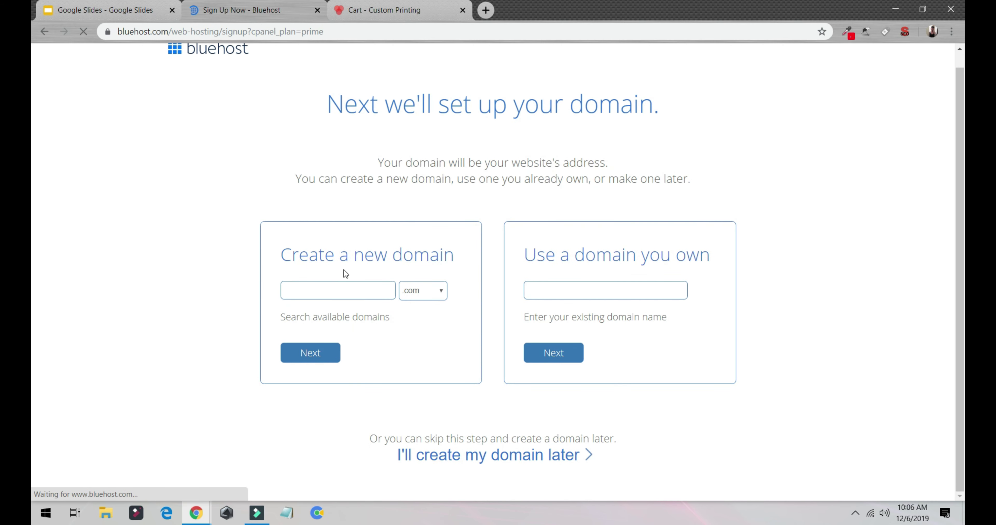
{"action": "left_click", "coordinate": [324, 290]}
{"action": "left_click", "coordinate": [311, 316]}
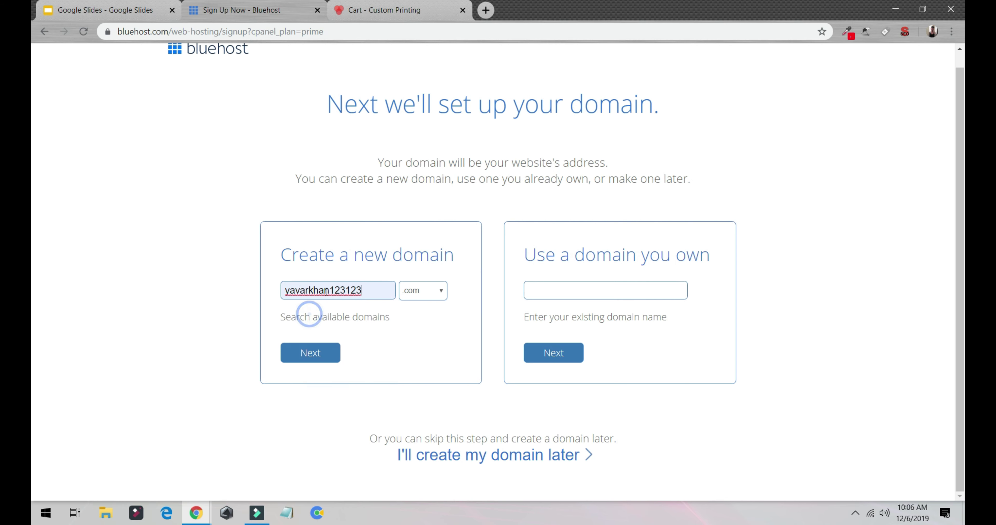
{"action": "left_click", "coordinate": [316, 360]}
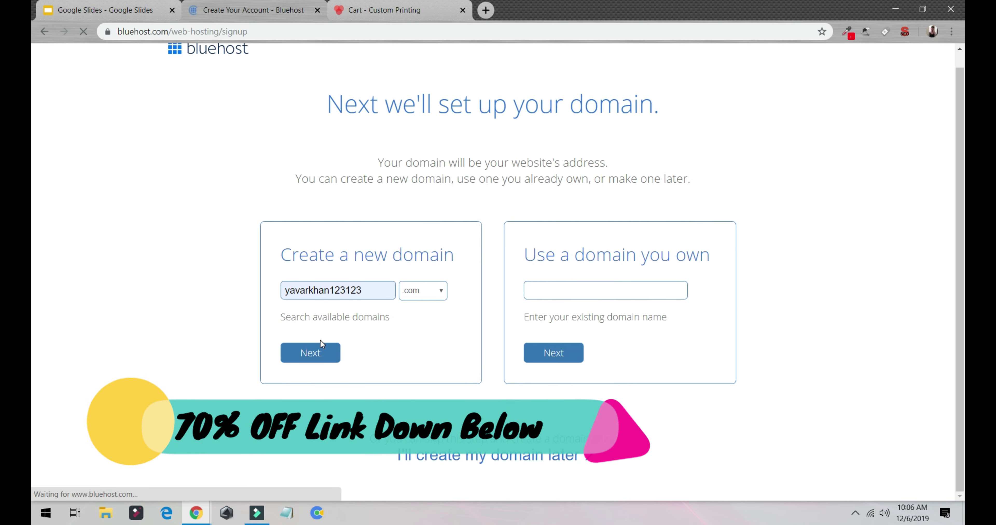
{"action": "scroll", "coordinate": [400, 231], "scroll_direction": "down", "scroll_amount": 3}
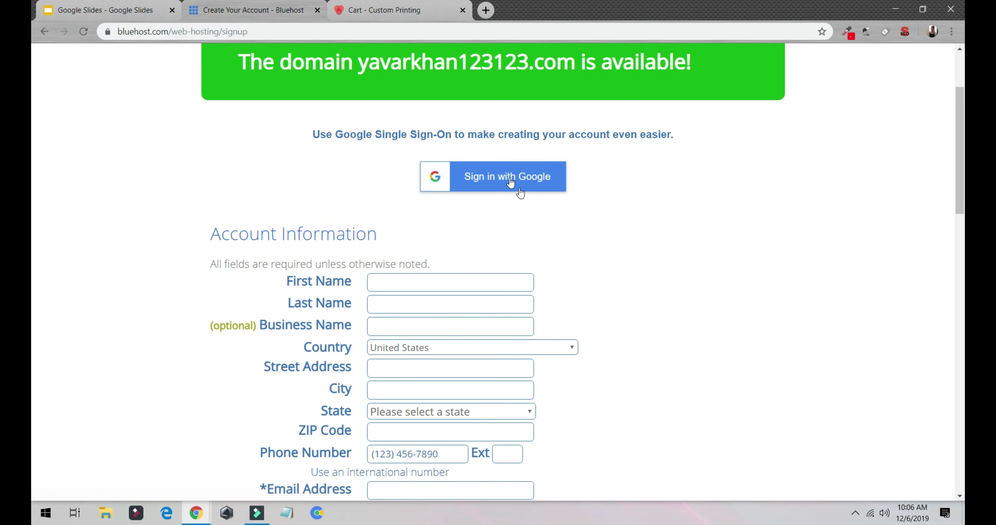
{"action": "scroll", "coordinate": [539, 228], "scroll_direction": "down", "scroll_amount": 10}
{"action": "scroll", "coordinate": [414, 199], "scroll_direction": "up", "scroll_amount": 9}
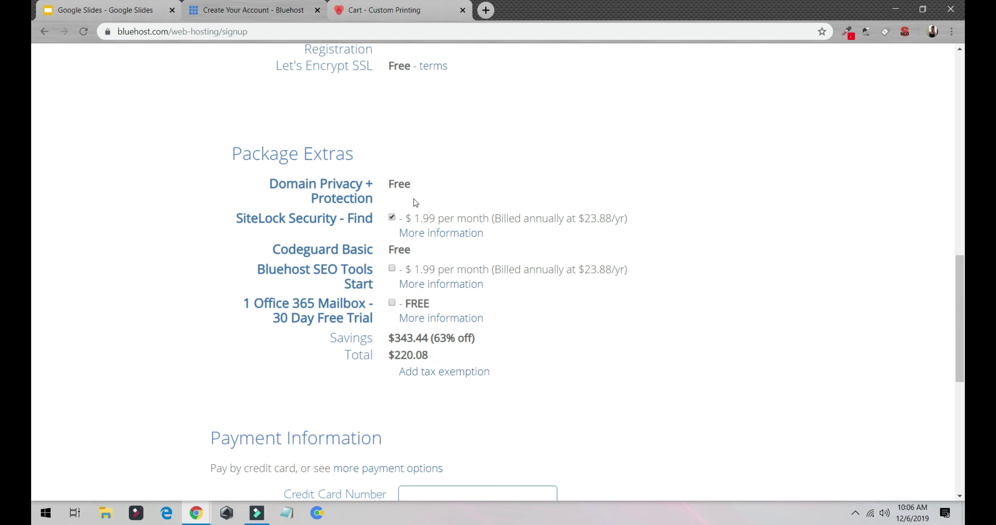
Set the account plan to Prime 12 Month and add Bluehost SEO Tools, totalling $137.16.
{"action": "left_click", "coordinate": [435, 121]}
{"action": "left_click", "coordinate": [432, 133]}
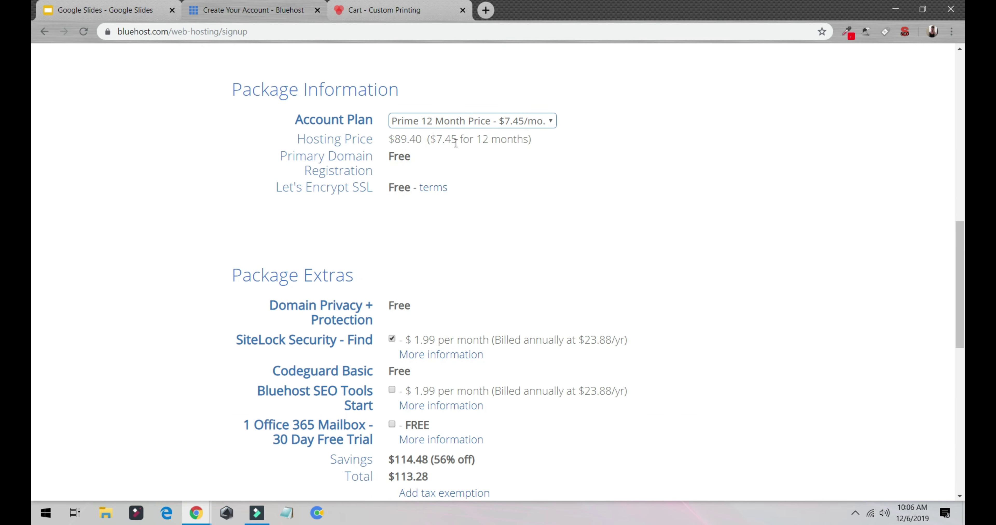
{"action": "left_click", "coordinate": [392, 391]}
{"action": "scroll", "coordinate": [272, 333], "scroll_direction": "down", "scroll_amount": 5}
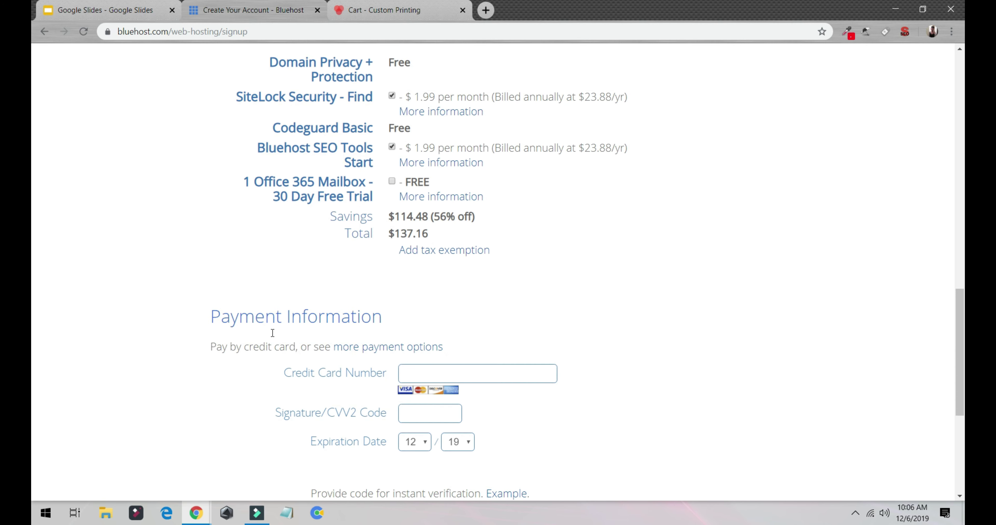
{"action": "scroll", "coordinate": [419, 390], "scroll_direction": "down", "scroll_amount": 5}
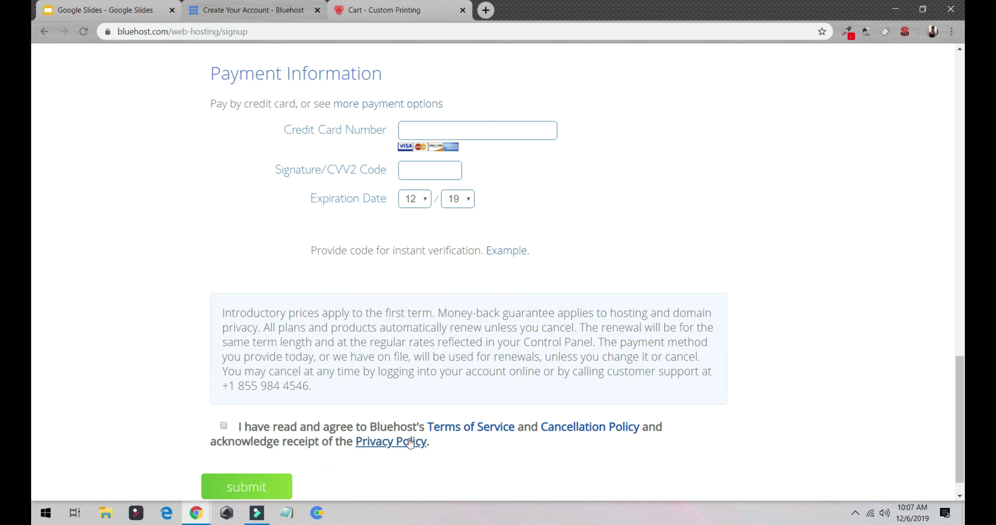
Load bluehost.com, log in to the account and view My Sites.
{"action": "left_click", "coordinate": [237, 32]}
{"action": "type", "text": "bluehost.com"}
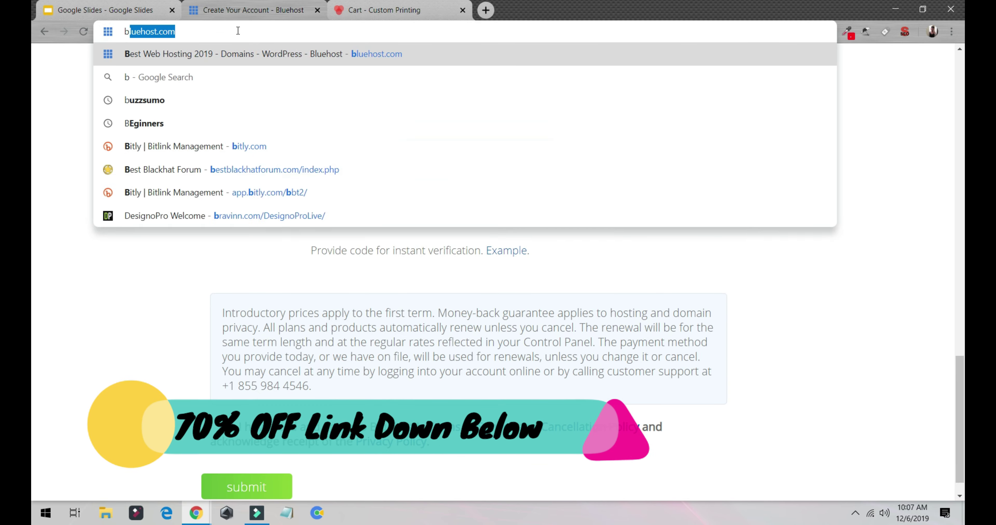
{"action": "key", "text": "Return"}
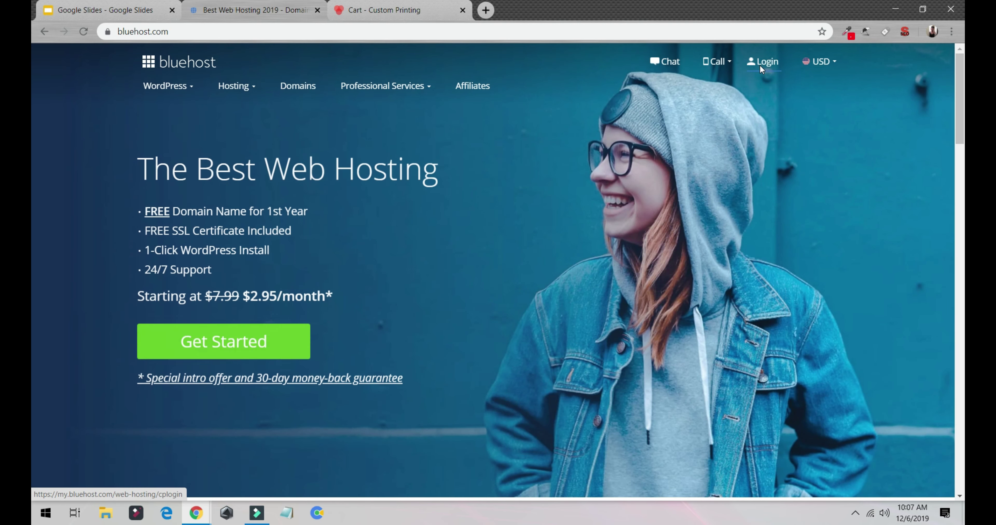
{"action": "left_click", "coordinate": [760, 67]}
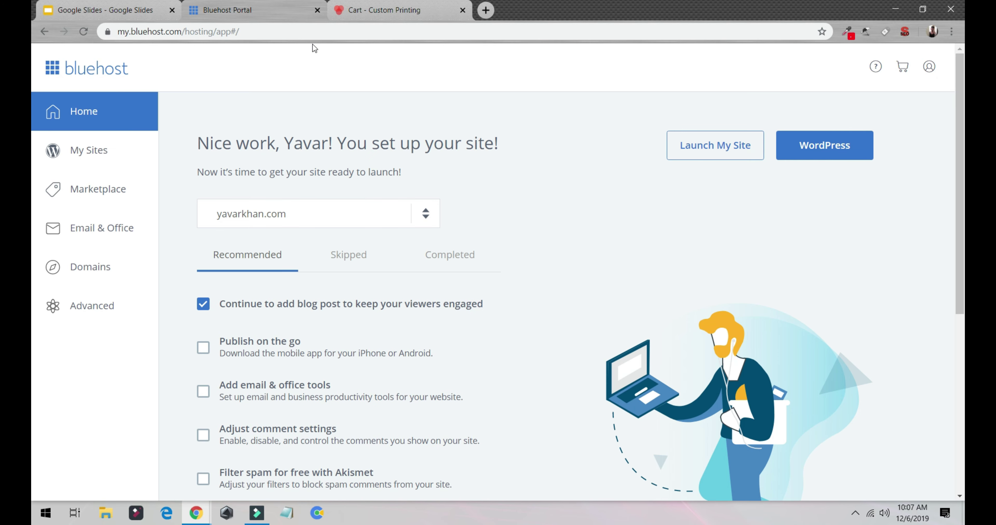
{"action": "left_click", "coordinate": [83, 164]}
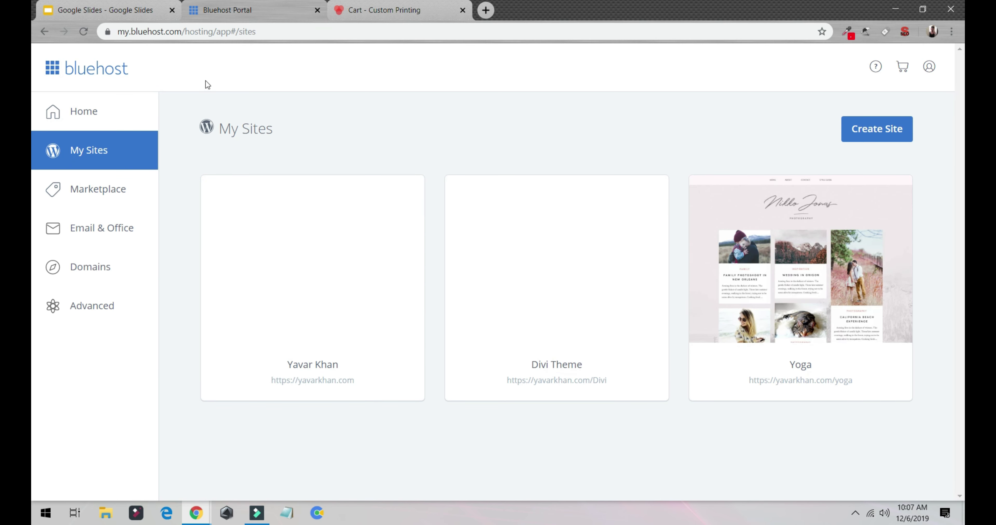
Reload bluehost.com and log in again to reach the account Home dashboard.
{"action": "left_click", "coordinate": [263, 15]}
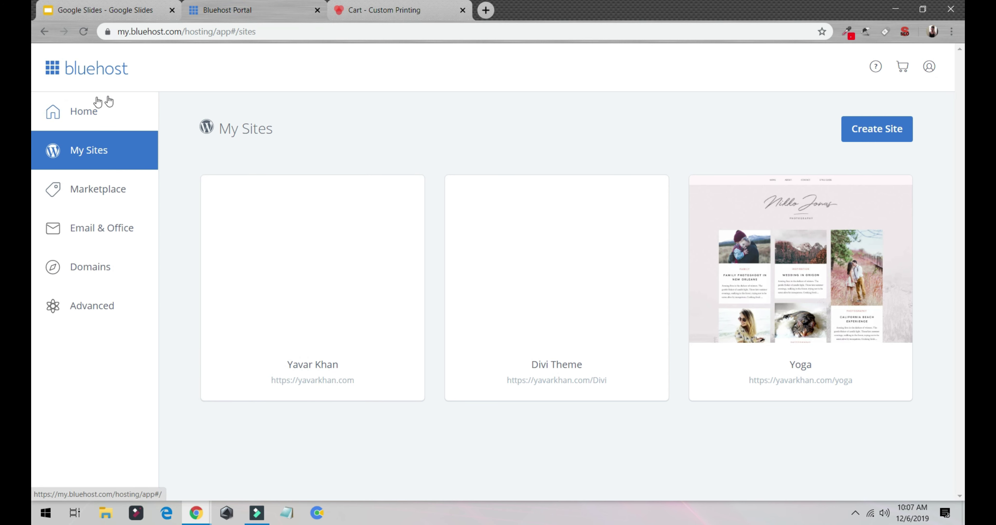
{"action": "left_click", "coordinate": [203, 33]}
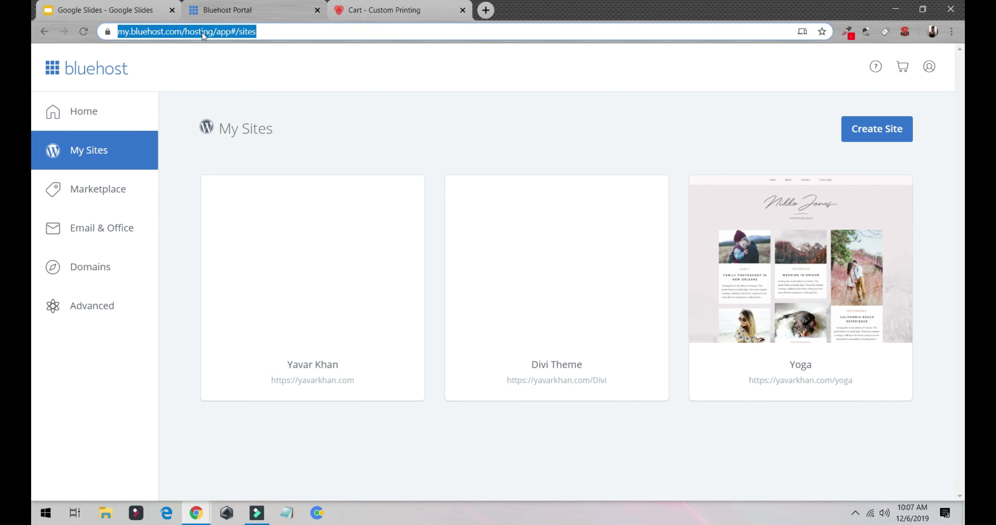
{"action": "type", "text": "blu"}
{"action": "key", "text": "Return"}
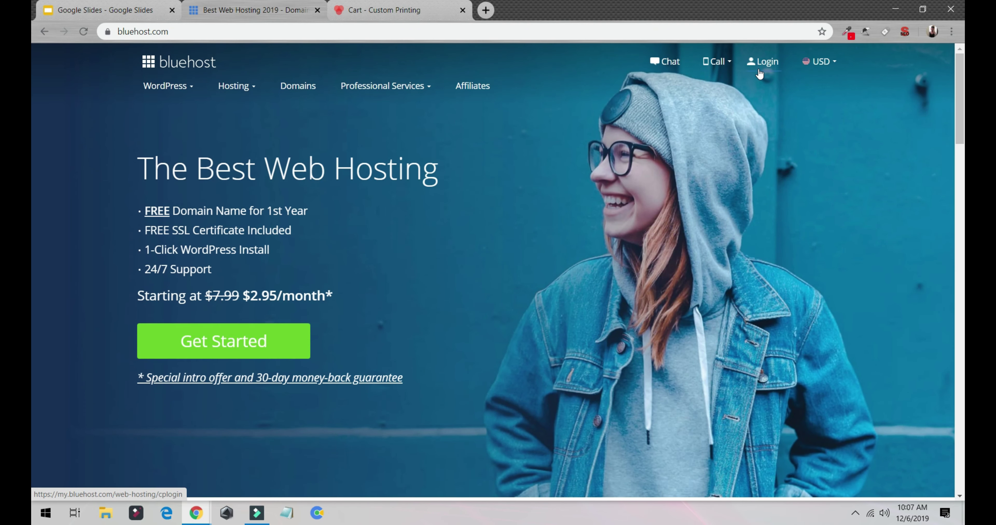
{"action": "left_click", "coordinate": [764, 68]}
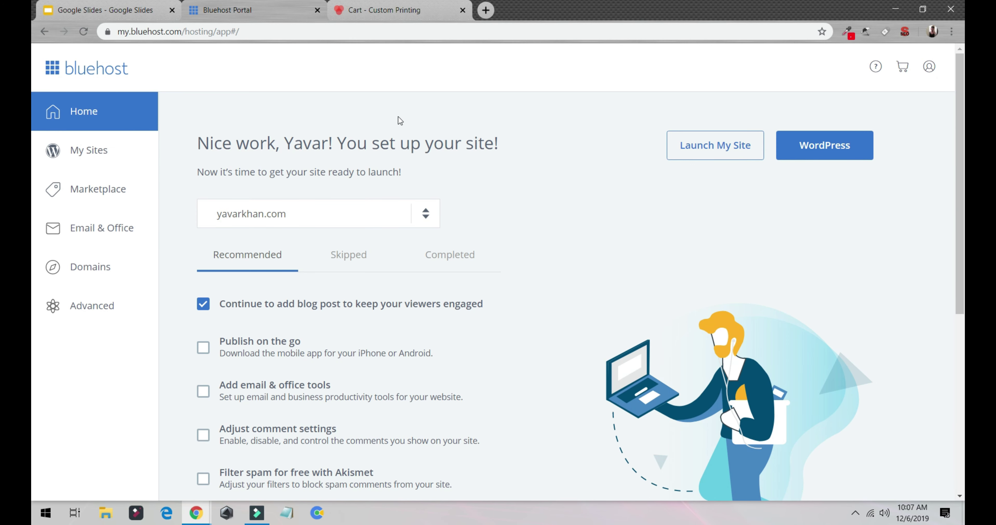
Create a new WordPress site named 'tshirt' with tagline 'Best Toft Quality Tshirts'.
{"action": "left_click", "coordinate": [115, 163]}
{"action": "left_click", "coordinate": [890, 131]}
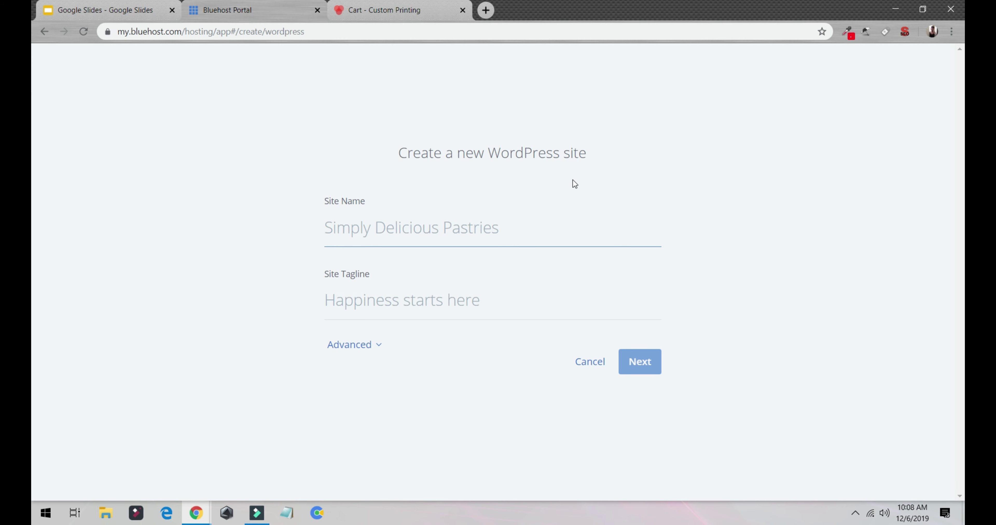
{"action": "type", "text": "tshirt"}
{"action": "key", "text": "Tab"}
{"action": "type", "text": "Be"}
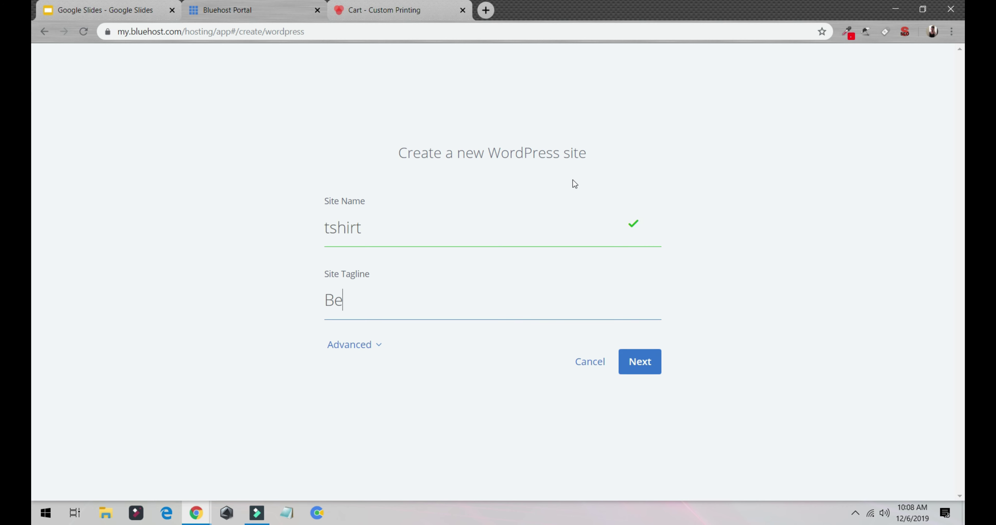
{"action": "type", "text": "st T"}
{"action": "type", "text": "oft Qua"}
{"action": "type", "text": "li"}
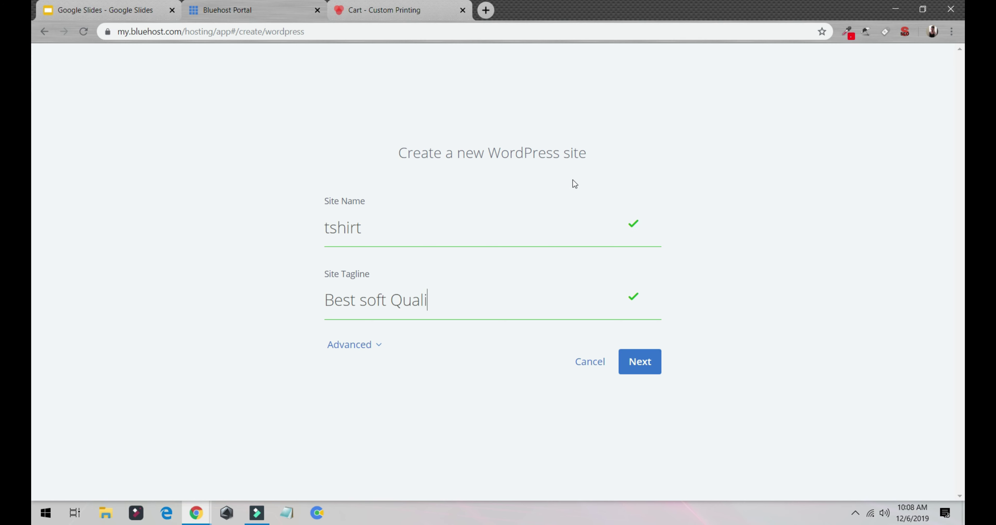
{"action": "type", "text": "ty Tshirts"}
{"action": "key", "text": "Return"}
Install it in the /ecomm directory without WP Forms, Opt-in Monster or Monster Insight.
{"action": "left_click", "coordinate": [548, 229]}
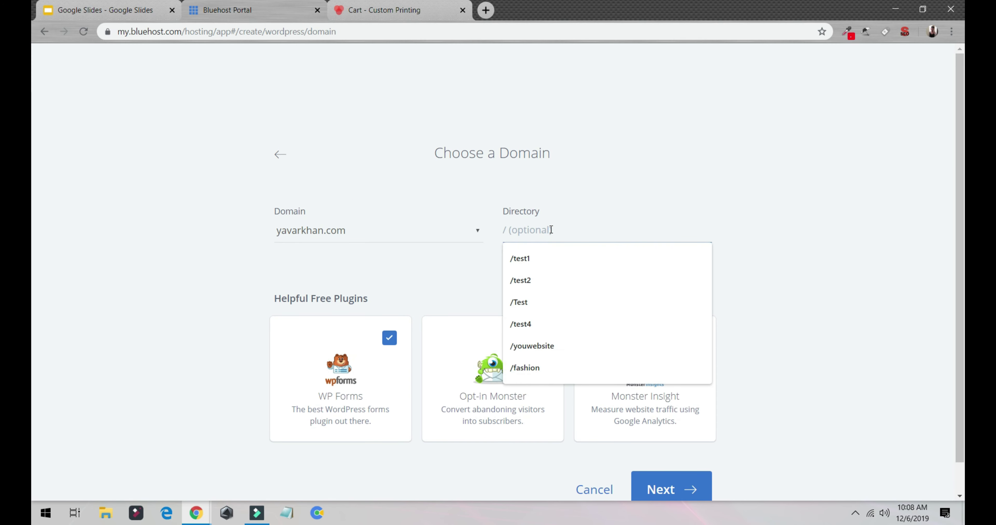
{"action": "type", "text": "ecomm"}
{"action": "left_click", "coordinate": [563, 216]}
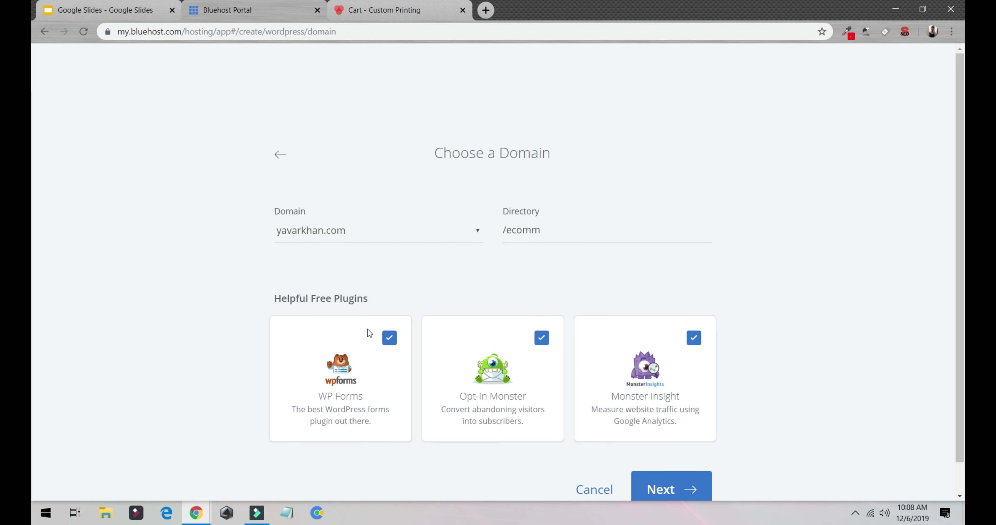
{"action": "left_click", "coordinate": [390, 340]}
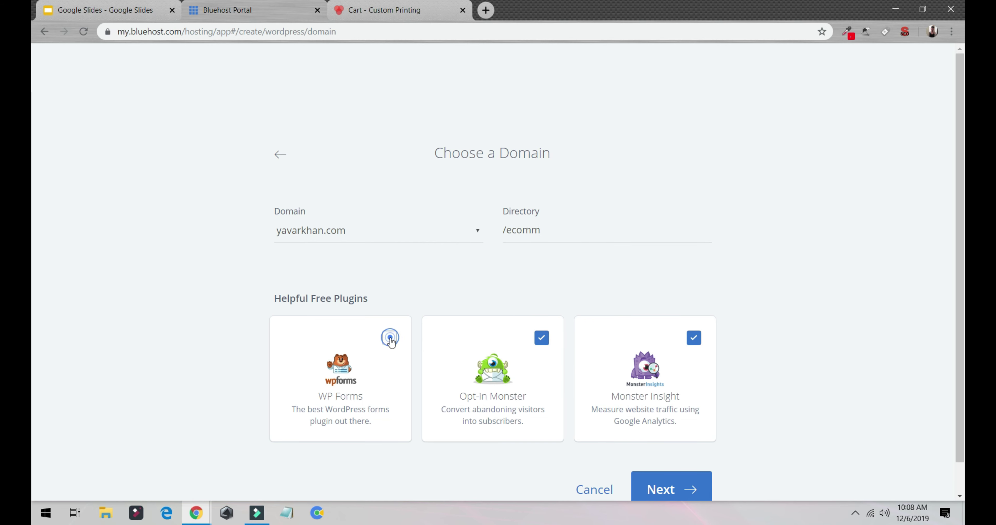
{"action": "left_click", "coordinate": [541, 339]}
{"action": "left_click", "coordinate": [694, 339]}
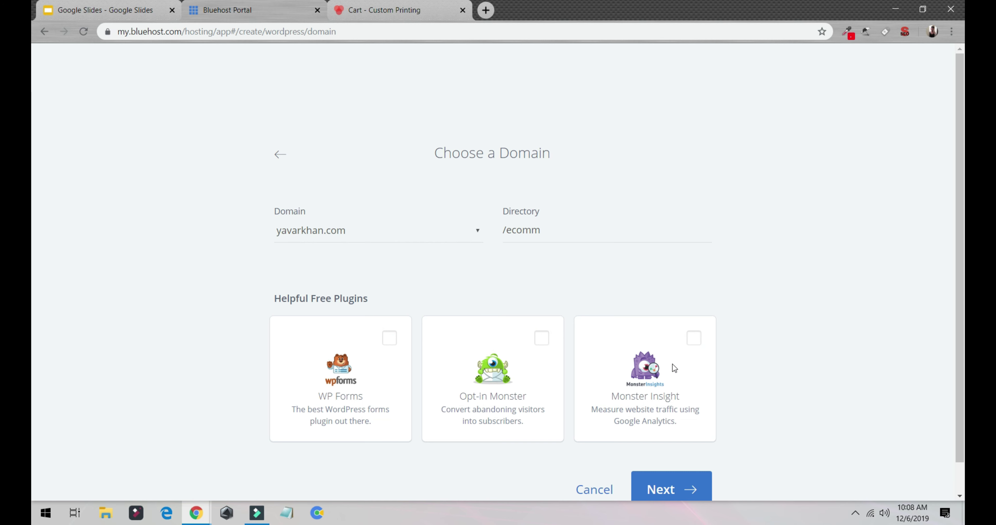
{"action": "left_click", "coordinate": [665, 485]}
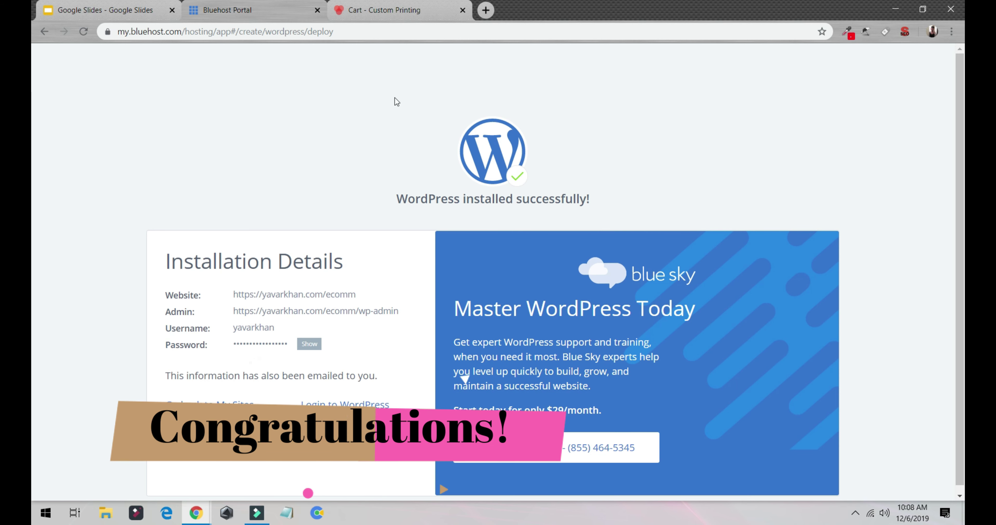
Log in to the tshirt site's /ecomm/wp-admin Dashboard and review its welcome and Jetpack panels.
{"action": "left_click", "coordinate": [370, 406]}
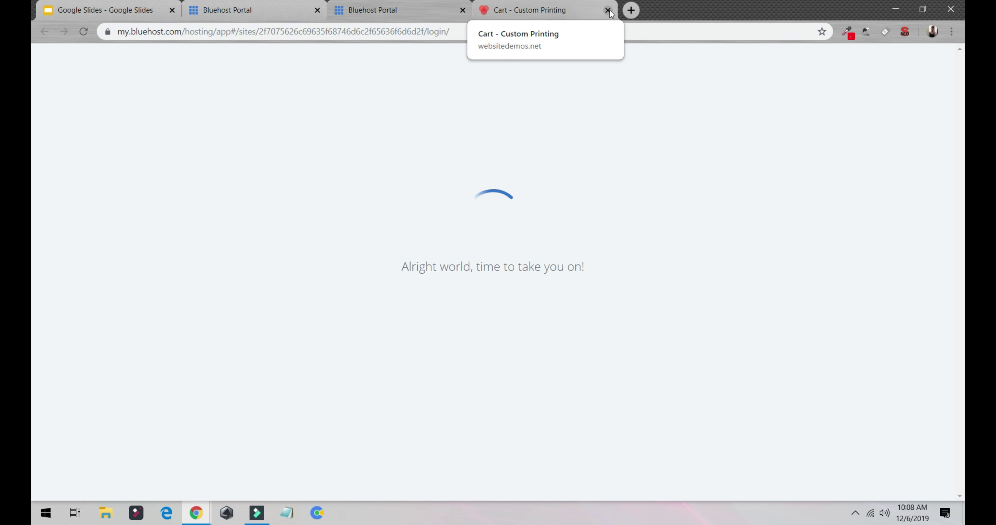
{"action": "left_click", "coordinate": [608, 10]}
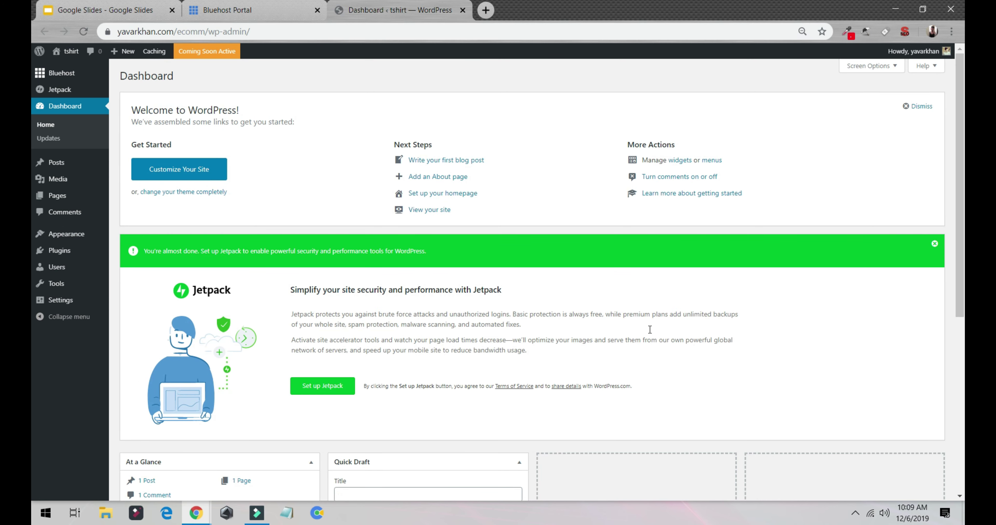
{"action": "scroll", "coordinate": [610, 202], "scroll_direction": "down", "scroll_amount": 6}
{"action": "scroll", "coordinate": [610, 202], "scroll_direction": "up", "scroll_amount": 6}
{"action": "mouse_move", "coordinate": [79, 275]}
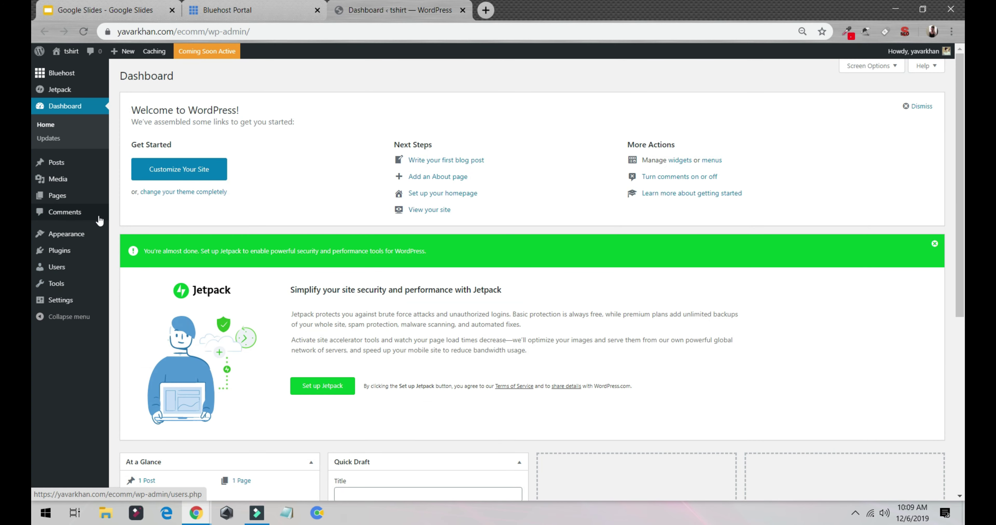
Set the permalink structure to Post name and save the changes.
{"action": "left_click", "coordinate": [65, 302]}
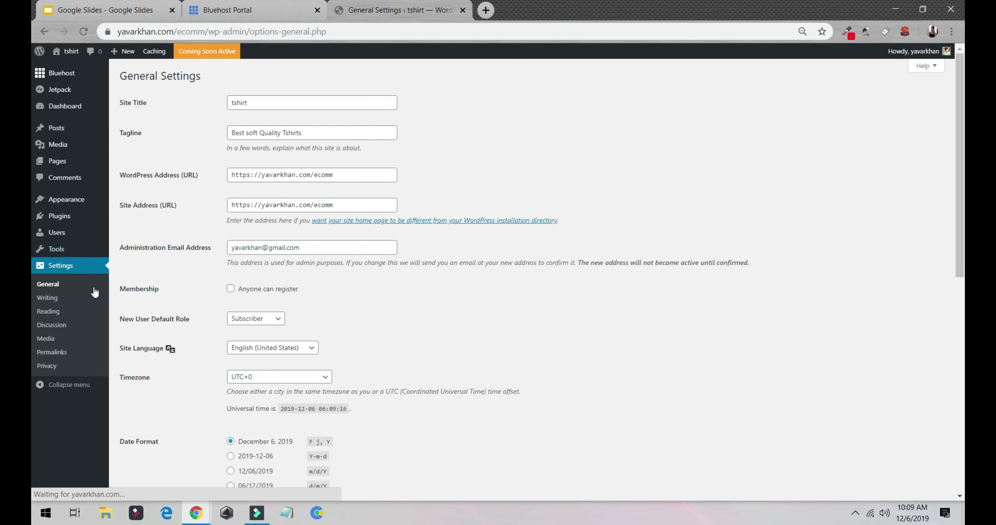
{"action": "left_click", "coordinate": [58, 351]}
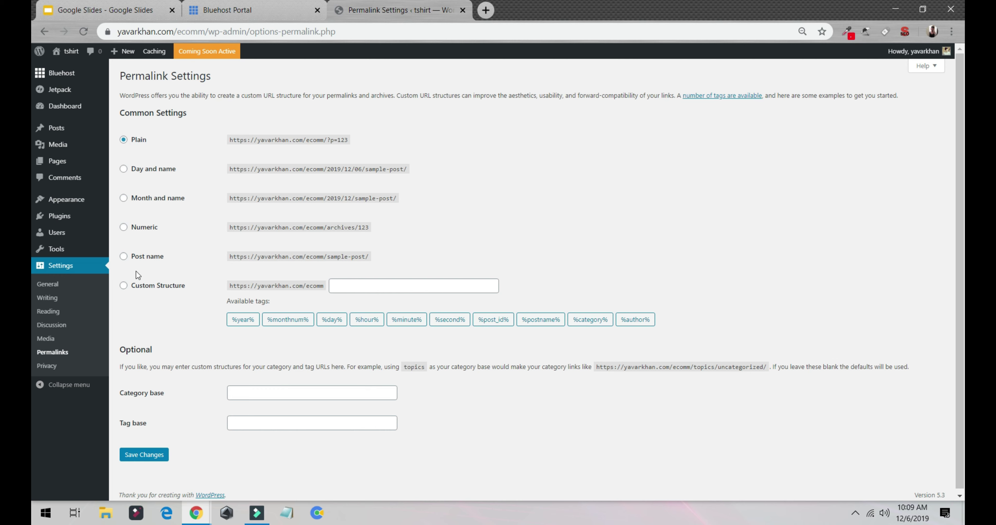
{"action": "left_click", "coordinate": [124, 256]}
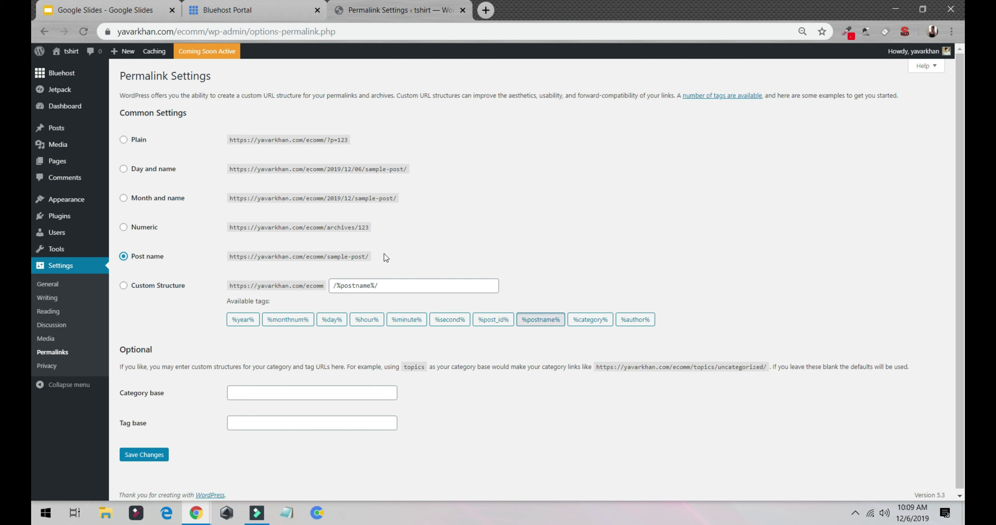
{"action": "left_click_drag", "start_coordinate": [382, 256], "coordinate": [272, 255]}
{"action": "left_click_drag", "start_coordinate": [348, 140], "coordinate": [322, 140]}
{"action": "left_click_drag", "start_coordinate": [370, 257], "coordinate": [313, 256]}
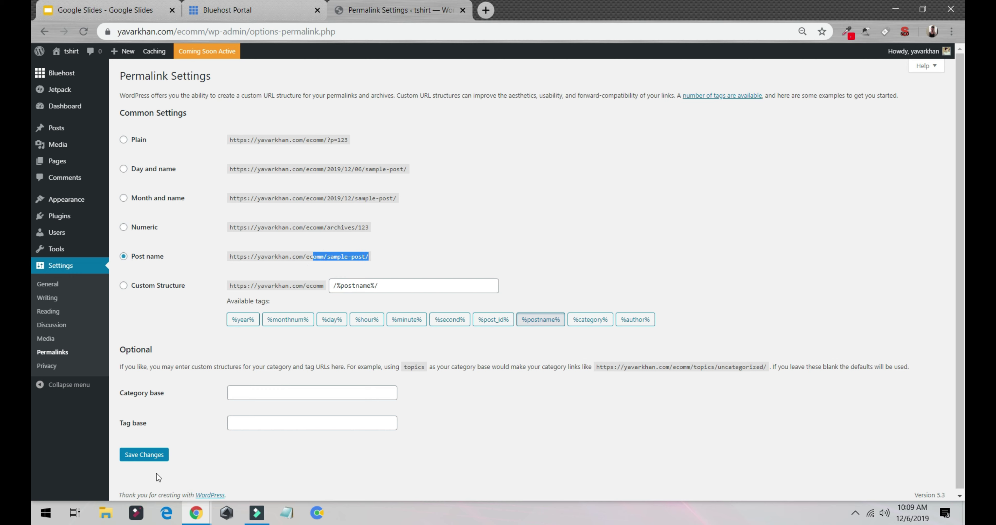
{"action": "left_click", "coordinate": [145, 462]}
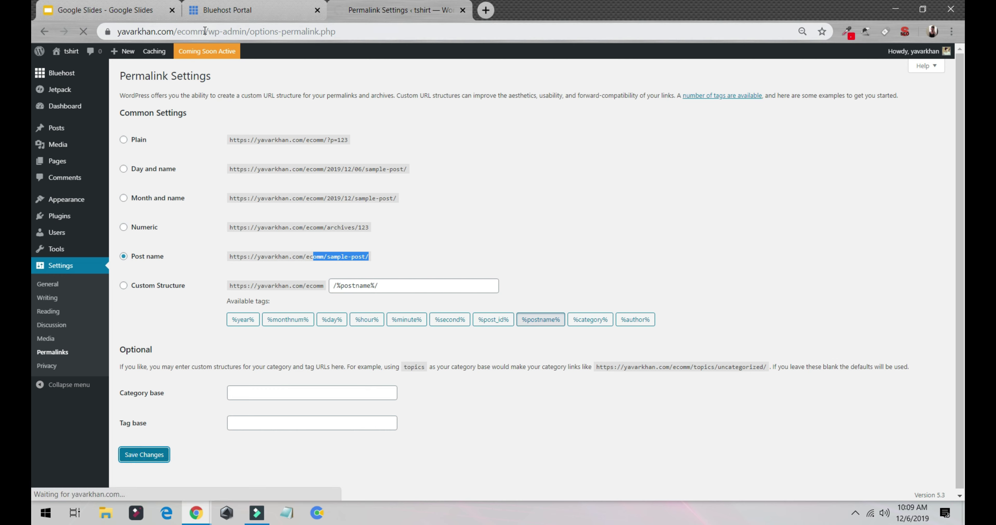
Check the site's base address in a private window, then view its Coming Soon status.
{"action": "left_click_drag", "start_coordinate": [117, 32], "coordinate": [257, 32]}
{"action": "type", "text": "how to build an ecommerce website"}
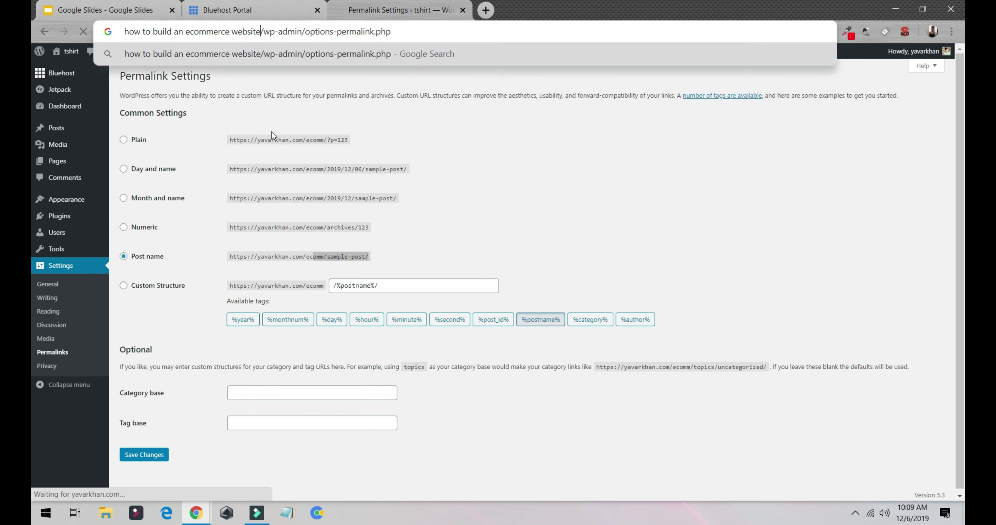
{"action": "left_click", "coordinate": [272, 131]}
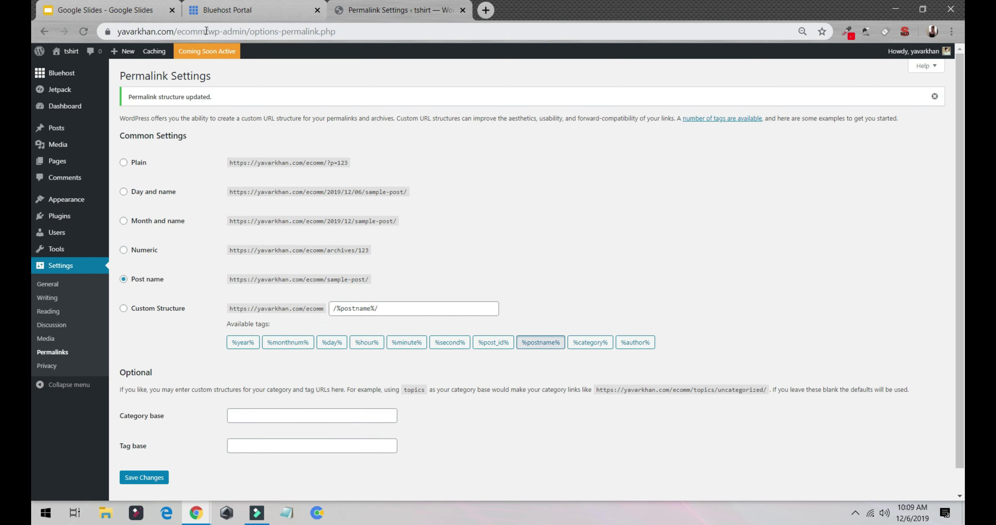
{"action": "left_click_drag", "start_coordinate": [206, 31], "coordinate": [117, 32]}
{"action": "key", "text": "ctrl+c"}
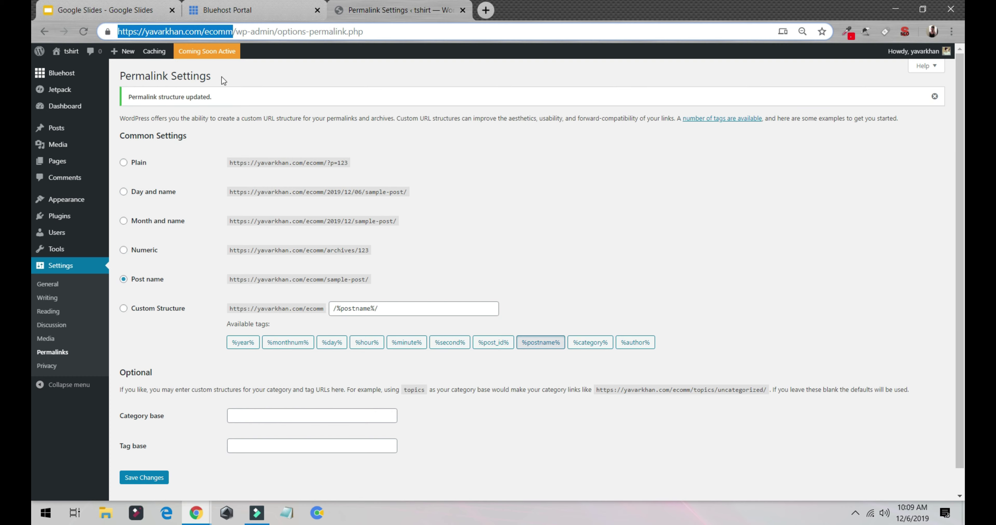
{"action": "key", "text": "ctrl+shift+n"}
{"action": "key", "text": "ctrl+v"}
{"action": "key", "text": "Return"}
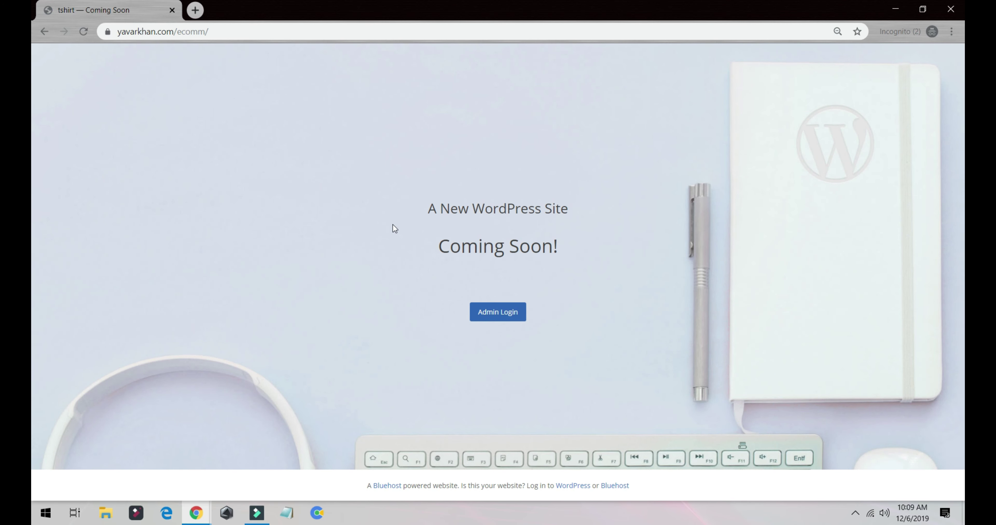
{"action": "key", "text": "ctrl+w"}
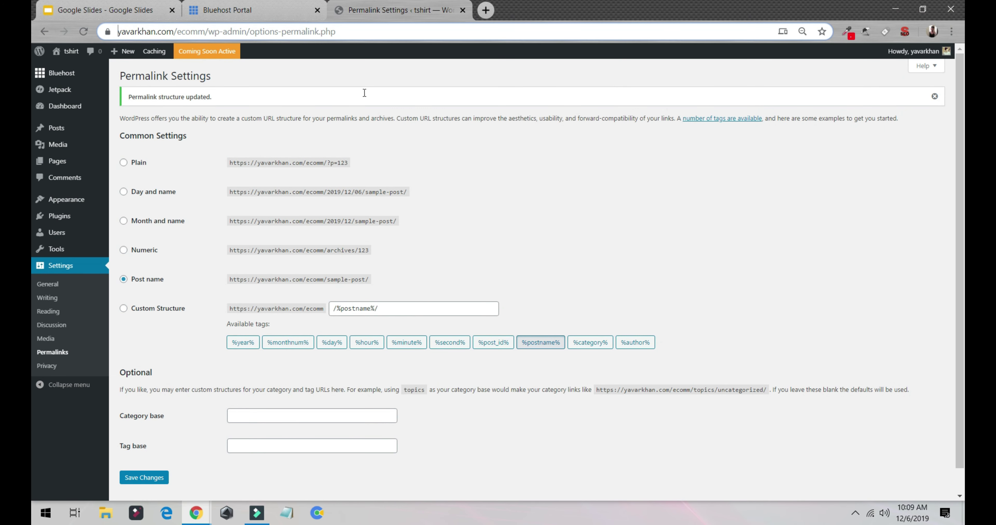
{"action": "left_click", "coordinate": [214, 55]}
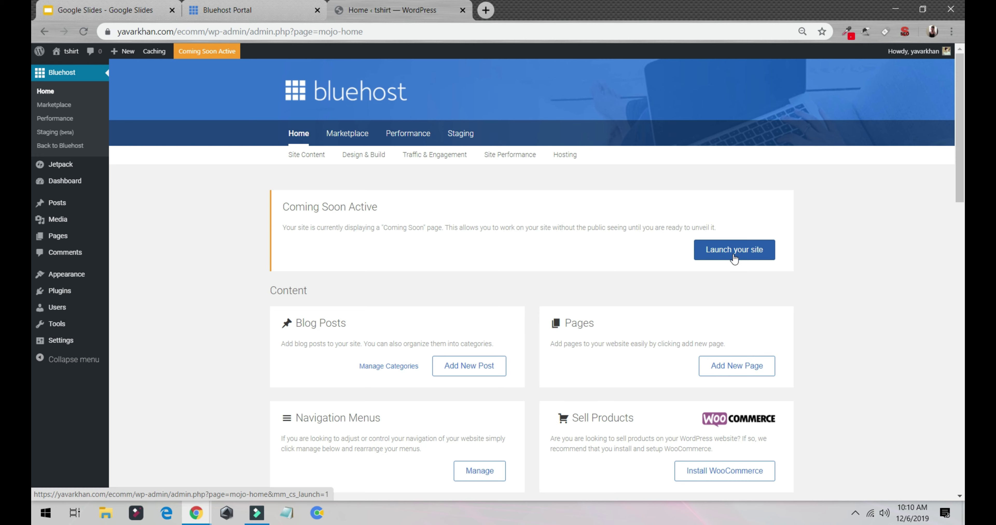
Launch the site and view its live Hello world! homepage in a new tab.
{"action": "left_click", "coordinate": [734, 258]}
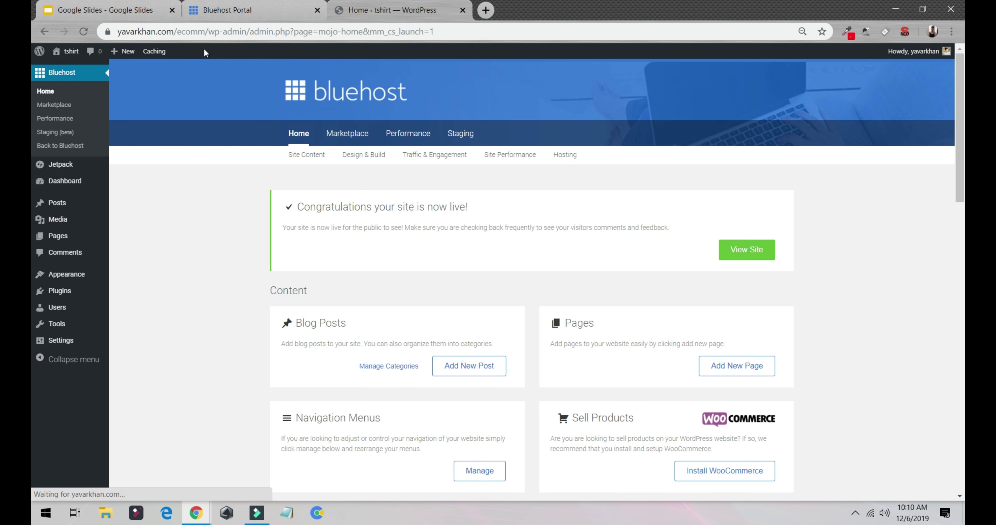
{"action": "left_click", "coordinate": [737, 251]}
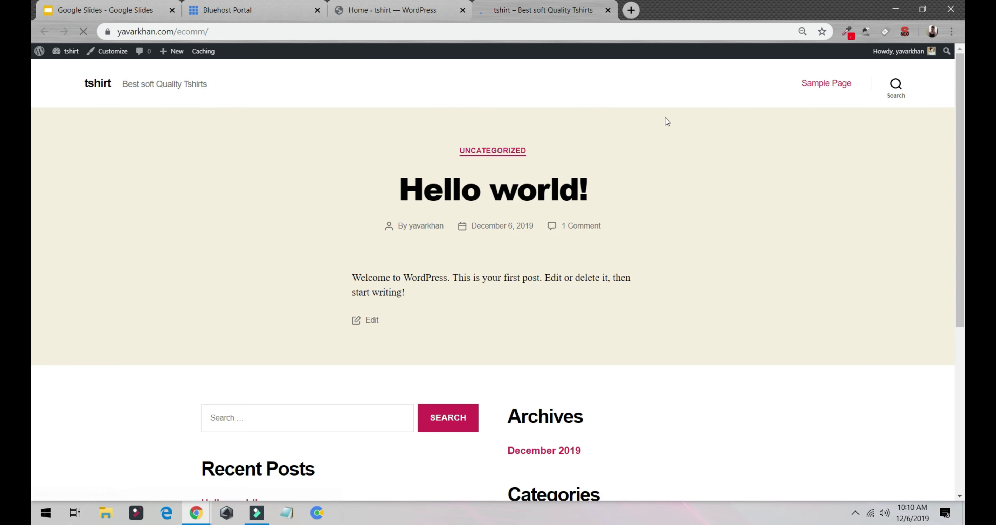
{"action": "scroll", "coordinate": [515, 184], "scroll_direction": "down", "scroll_amount": 5}
{"action": "scroll", "coordinate": [394, 240], "scroll_direction": "up", "scroll_amount": 5}
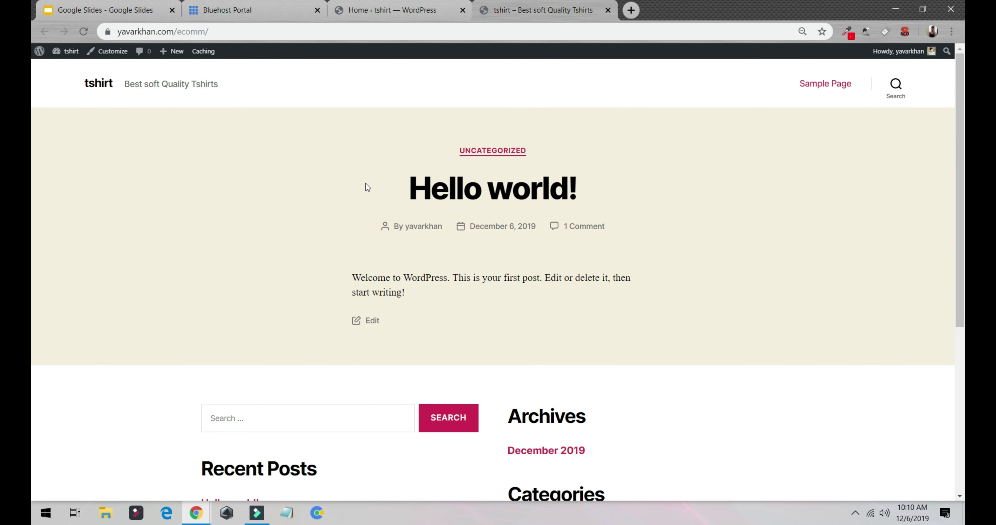
{"action": "left_click", "coordinate": [394, 15]}
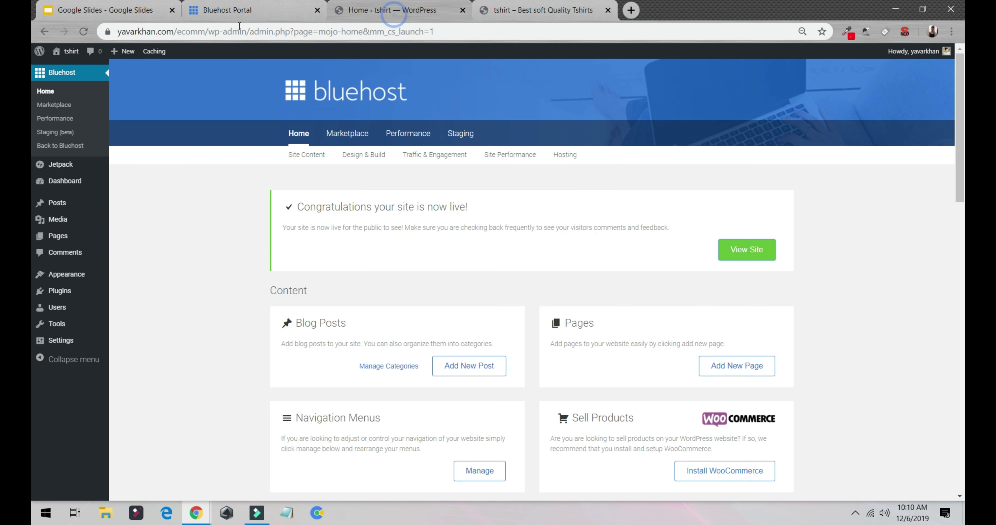
Search the theme directory for 'astra', then install and activate the Astra theme.
{"action": "mouse_move", "coordinate": [60, 277]}
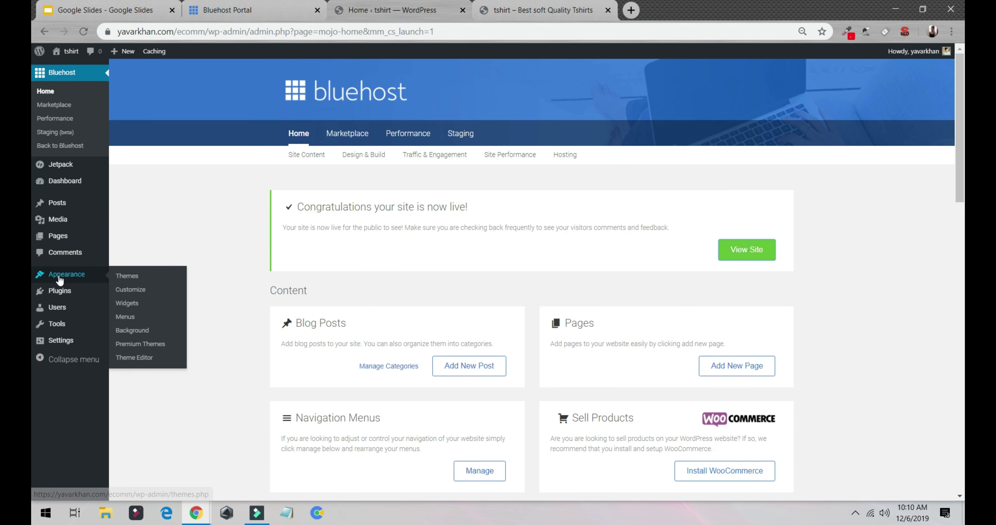
{"action": "left_click", "coordinate": [133, 278]}
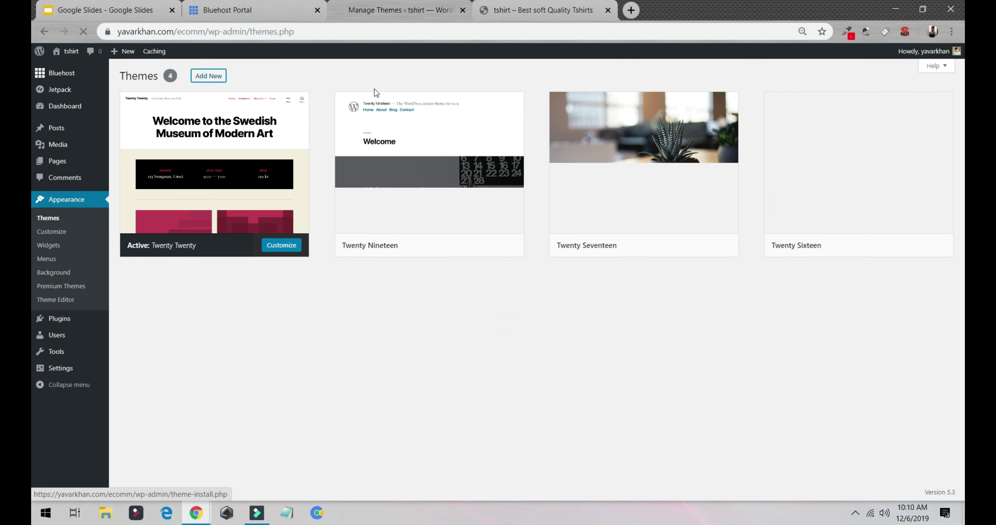
{"action": "left_click", "coordinate": [209, 76]}
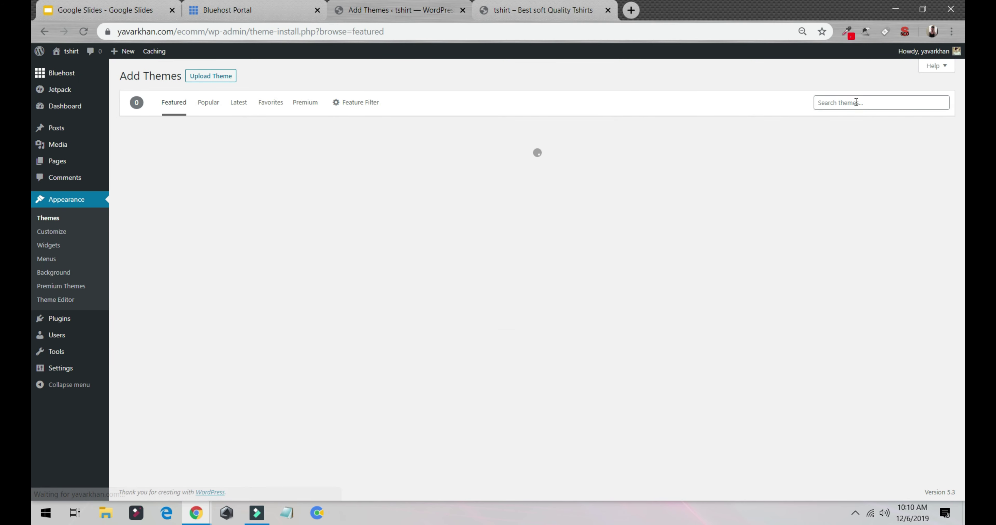
{"action": "left_click", "coordinate": [855, 102]}
{"action": "type", "text": "a"}
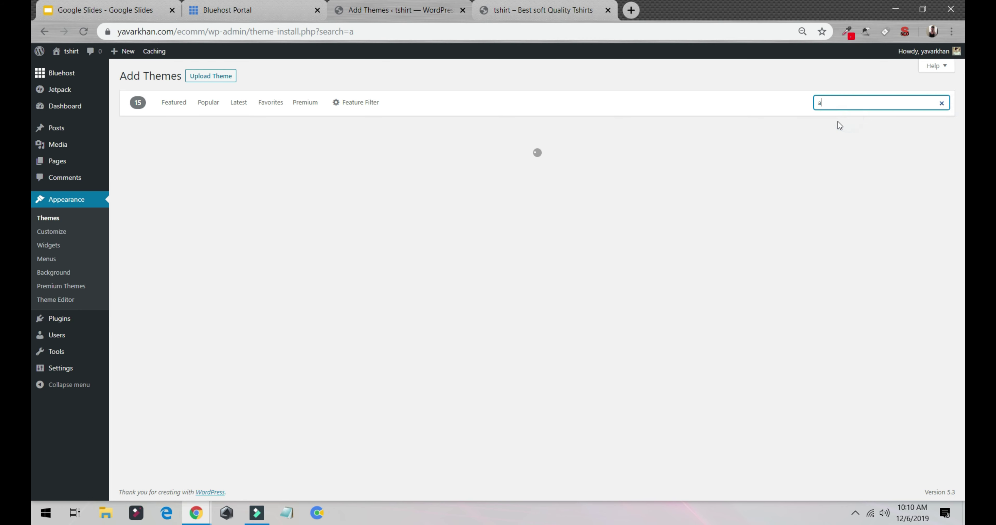
{"action": "left_click", "coordinate": [840, 103]}
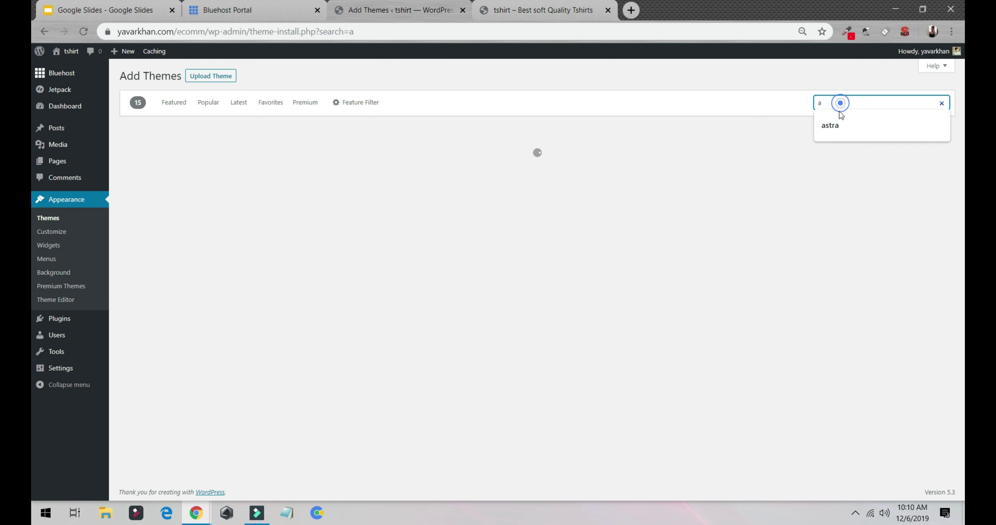
{"action": "left_click", "coordinate": [834, 126]}
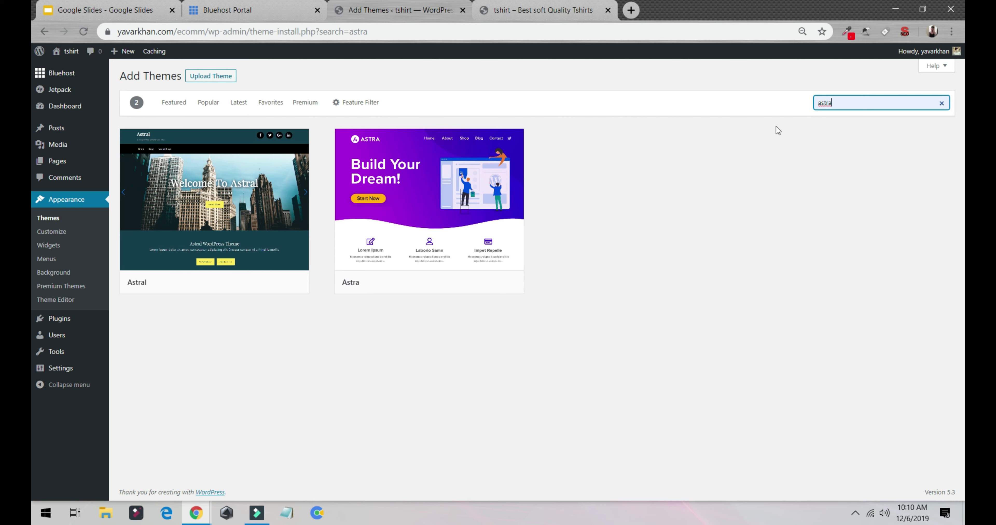
{"action": "left_click", "coordinate": [463, 287]}
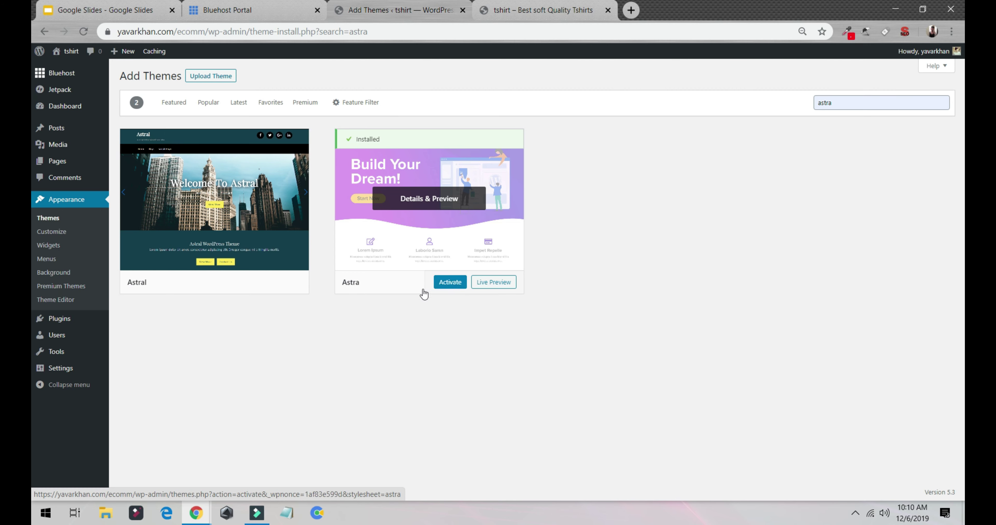
{"action": "left_click", "coordinate": [455, 283]}
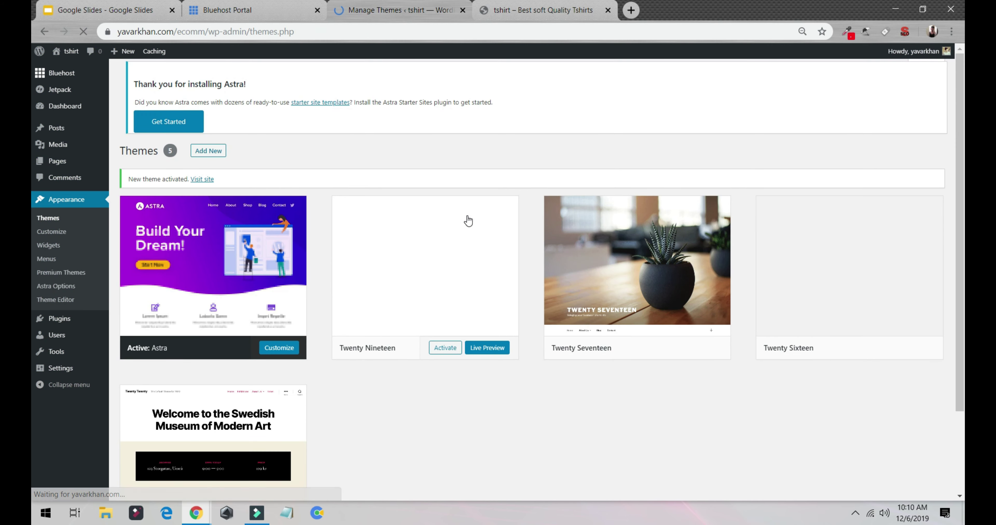
Install and activate the Starter Sites importer from the Astra Options page.
{"action": "left_click", "coordinate": [231, 261]}
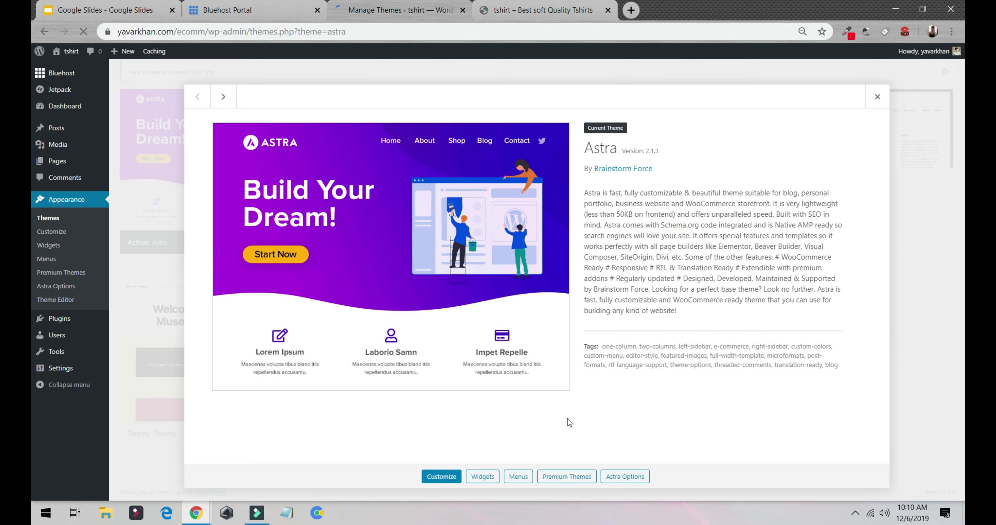
{"action": "left_click", "coordinate": [625, 477]}
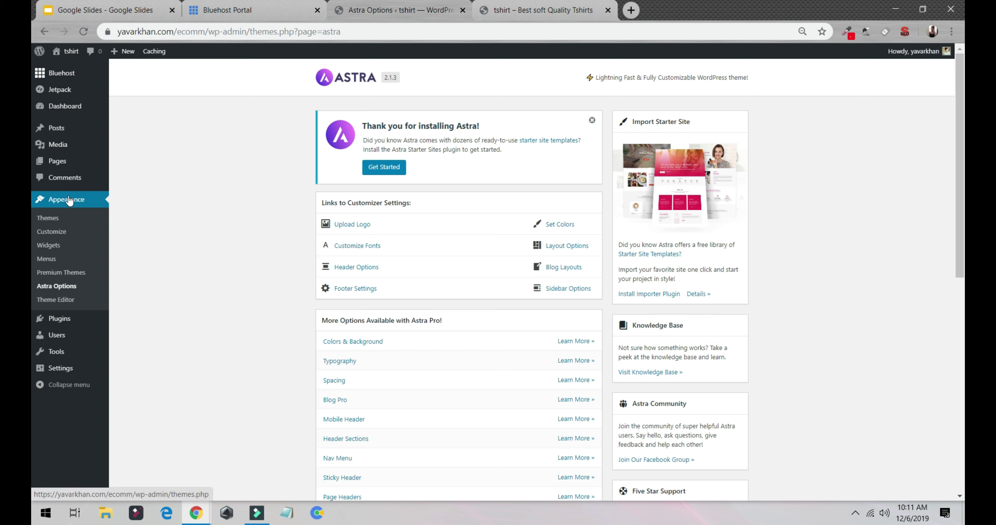
{"action": "left_click", "coordinate": [54, 287]}
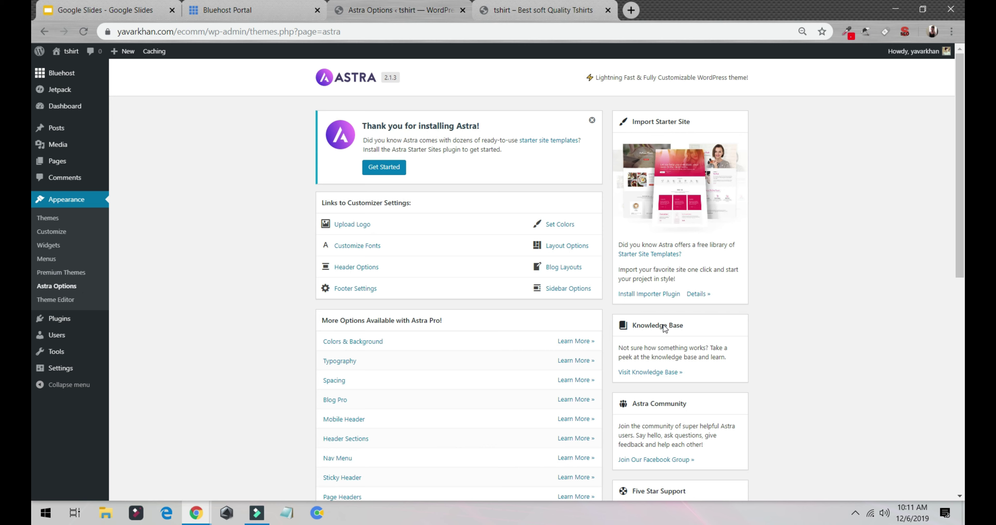
{"action": "left_click", "coordinate": [639, 297]}
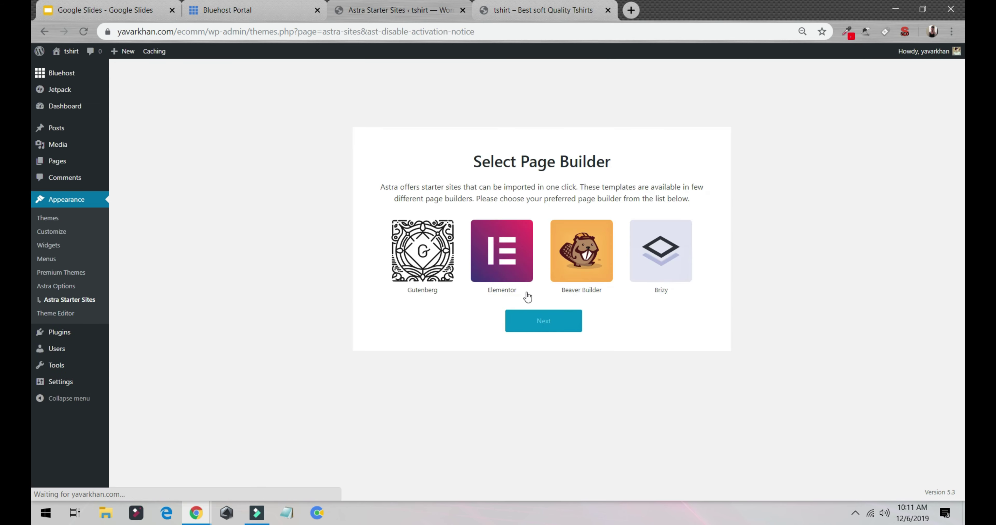
Choose Elementor, filter to eCommerce templates and open the Custom Printing template preview.
{"action": "left_click", "coordinate": [530, 324]}
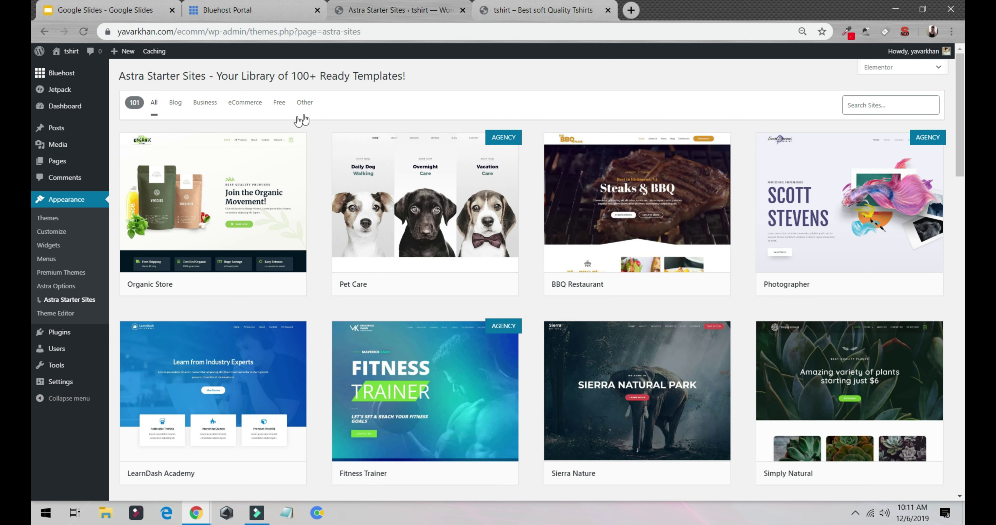
{"action": "left_click", "coordinate": [244, 104]}
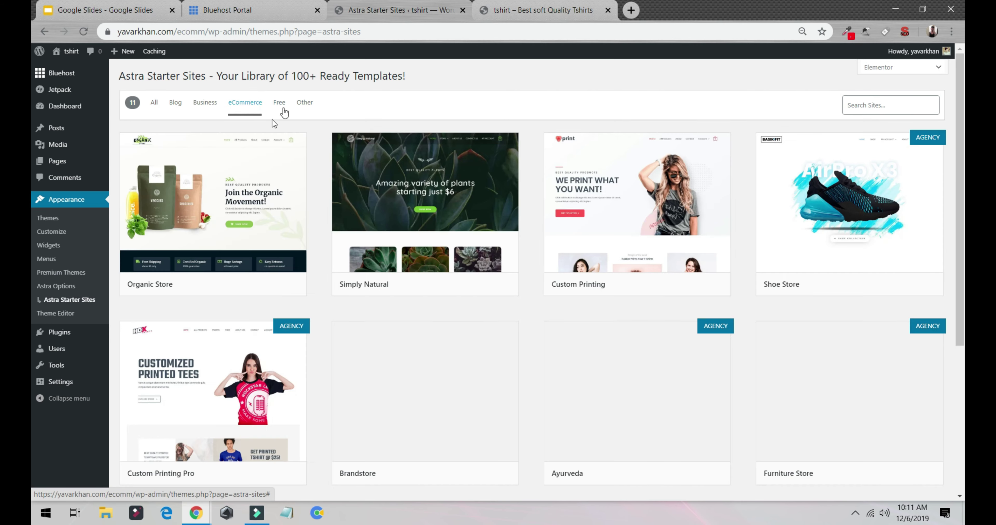
{"action": "scroll", "coordinate": [266, 102], "scroll_direction": "down", "scroll_amount": 3}
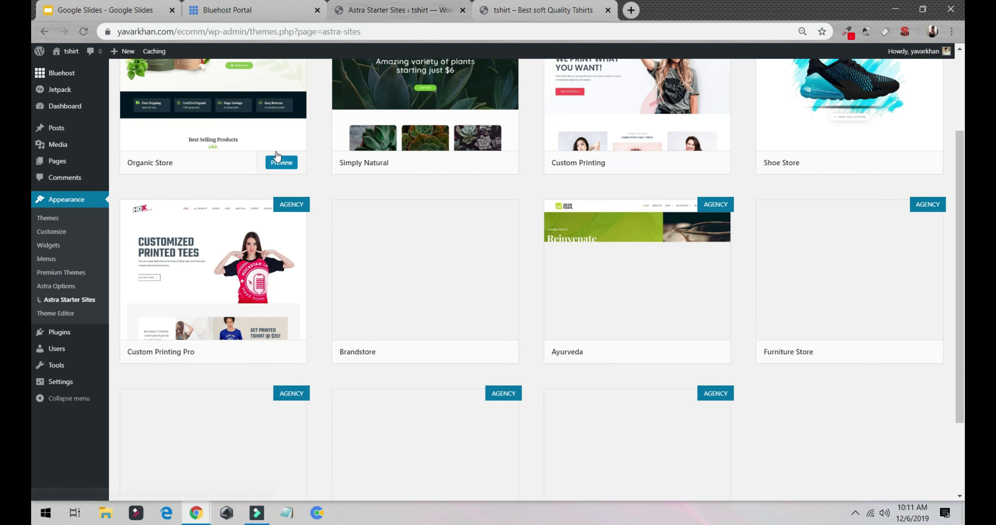
{"action": "scroll", "coordinate": [548, 212], "scroll_direction": "up", "scroll_amount": 3}
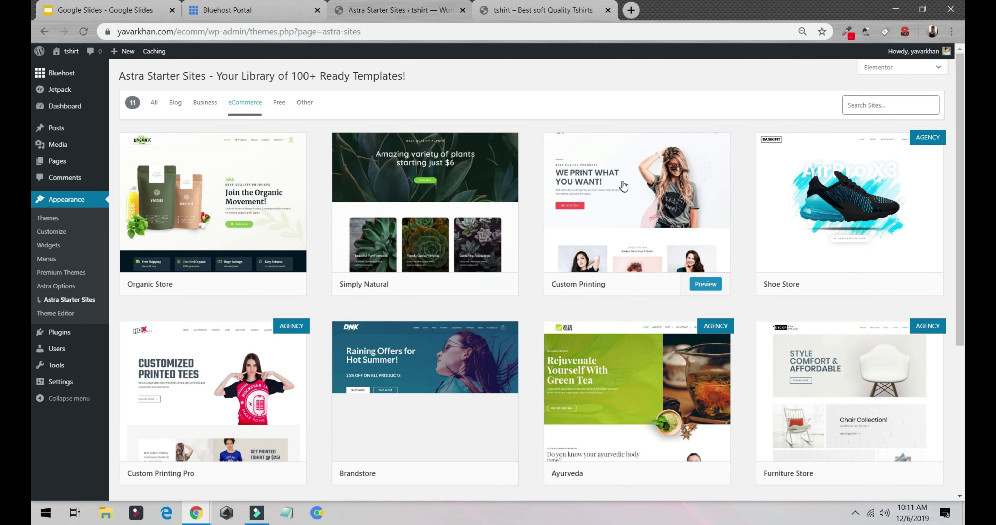
{"action": "left_click", "coordinate": [626, 200]}
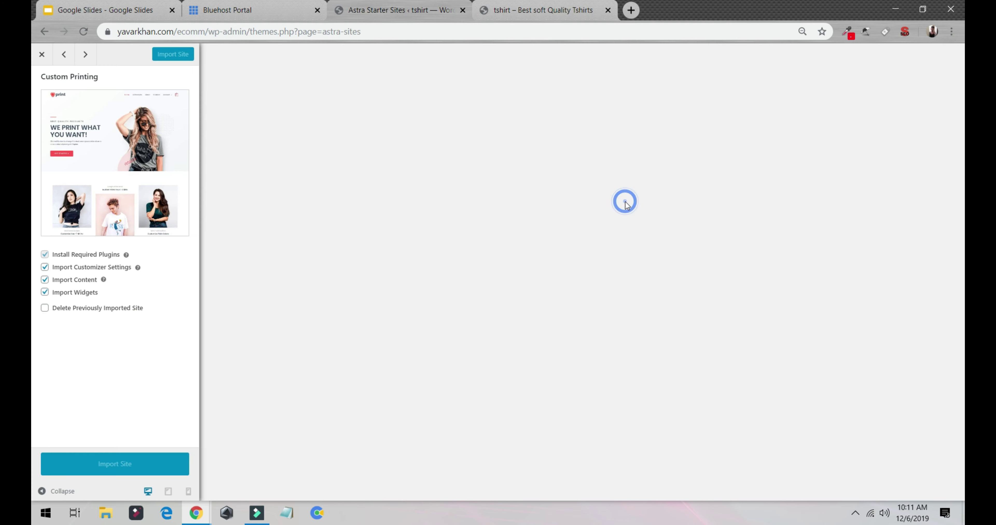
Import the Custom Printing starter site, finished in 1 minute 32 seconds, and open it.
{"action": "left_click", "coordinate": [124, 466]}
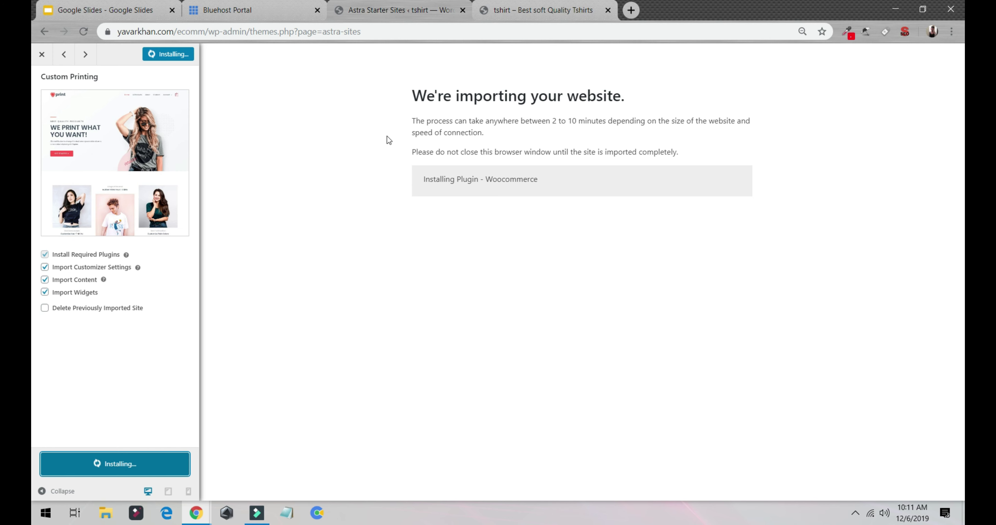
{"action": "left_click_drag", "start_coordinate": [413, 122], "coordinate": [610, 124]}
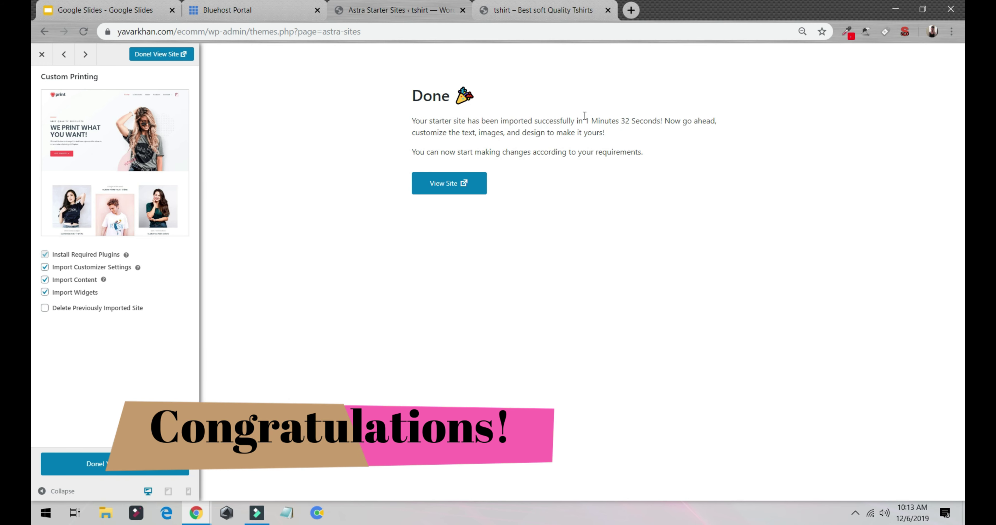
{"action": "left_click_drag", "start_coordinate": [588, 119], "coordinate": [669, 125]}
{"action": "left_click", "coordinate": [458, 186]}
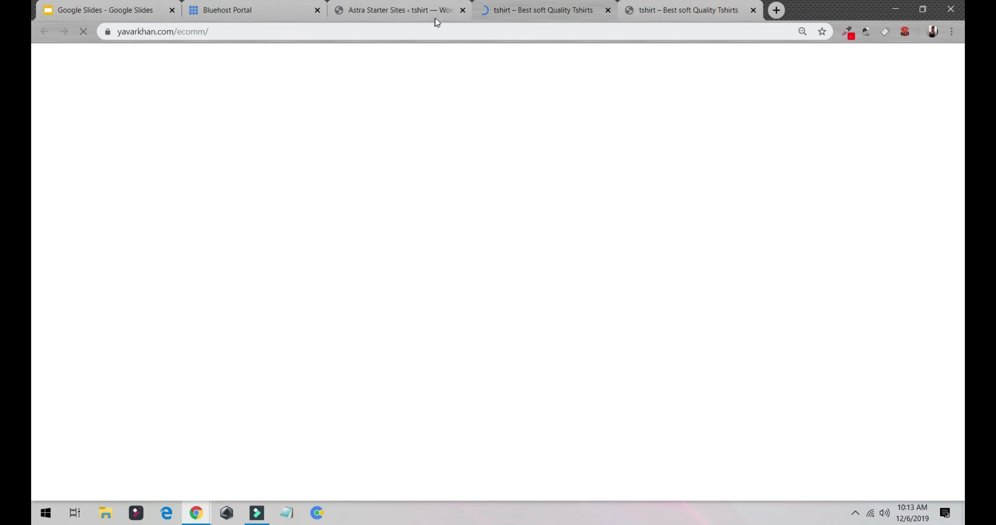
Browse the 'We print what you want!' homepage and open it in Elementor.
{"action": "scroll", "coordinate": [381, 206], "scroll_direction": "down", "scroll_amount": 6}
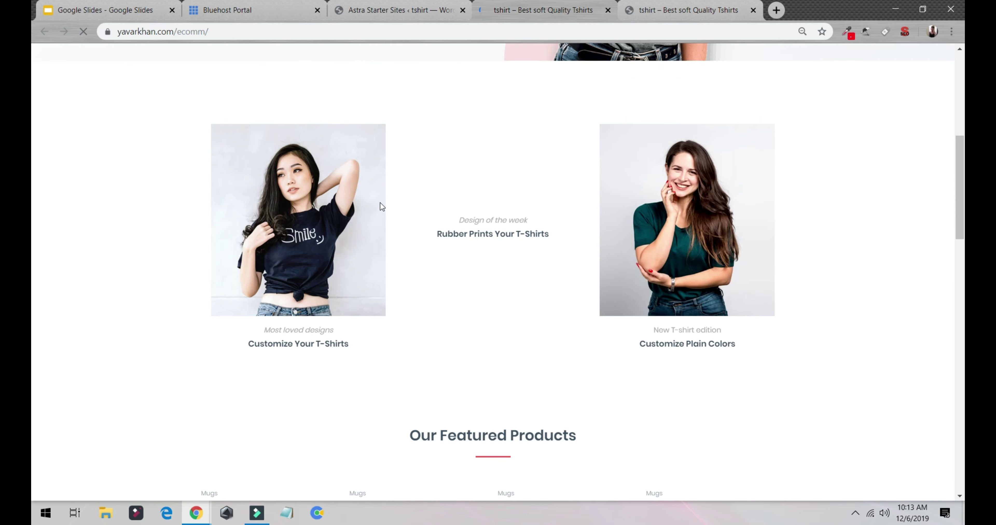
{"action": "scroll", "coordinate": [380, 207], "scroll_direction": "down", "scroll_amount": 8}
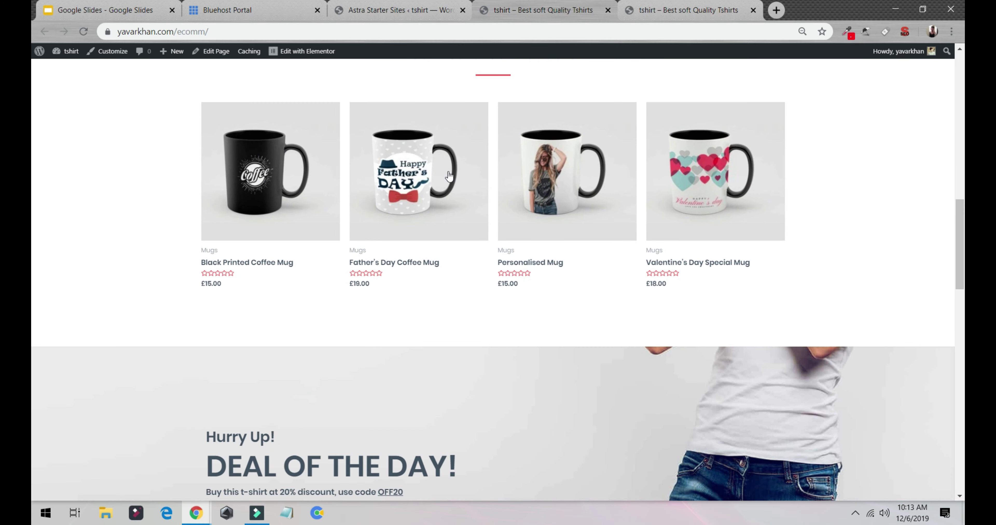
{"action": "scroll", "coordinate": [500, 251], "scroll_direction": "down", "scroll_amount": 8}
{"action": "scroll", "coordinate": [402, 306], "scroll_direction": "up", "scroll_amount": 12}
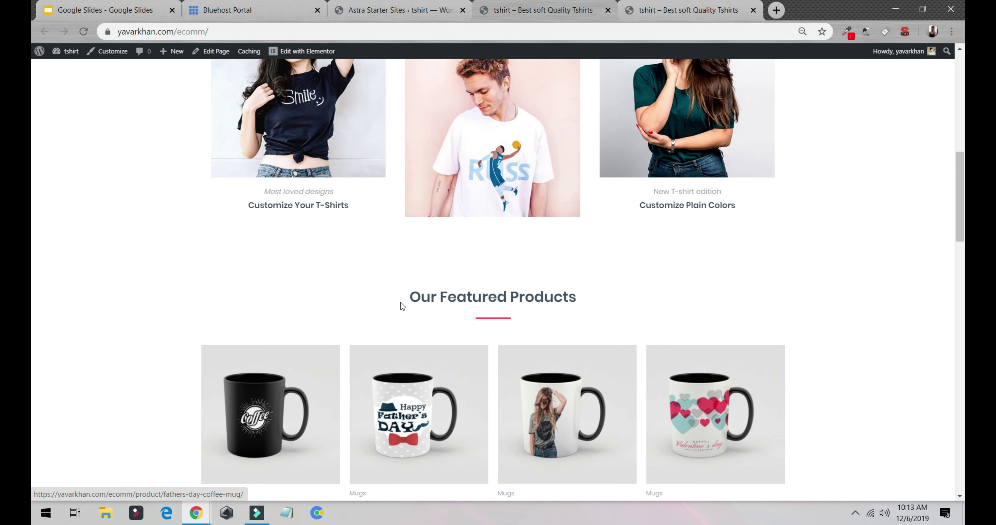
{"action": "scroll", "coordinate": [401, 305], "scroll_direction": "up", "scroll_amount": 15}
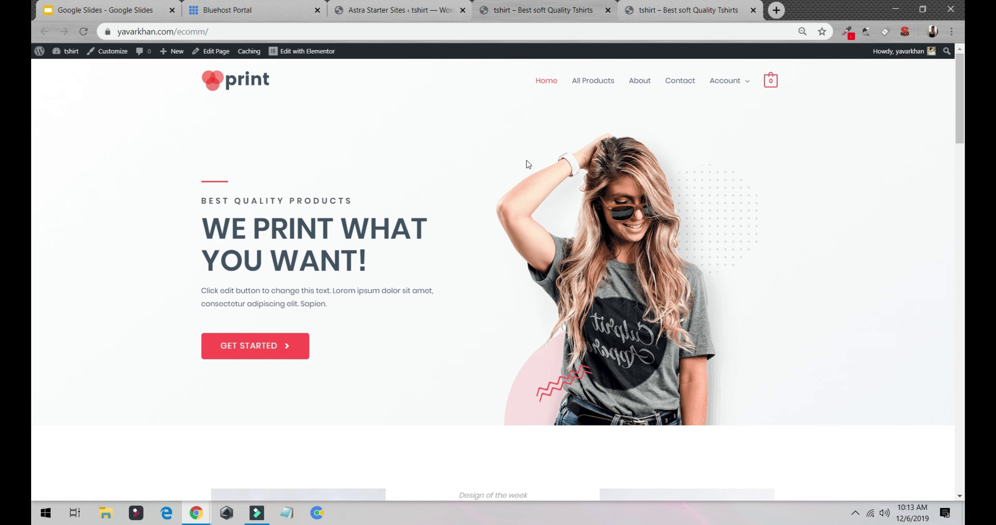
{"action": "scroll", "coordinate": [528, 164], "scroll_direction": "down", "scroll_amount": 10}
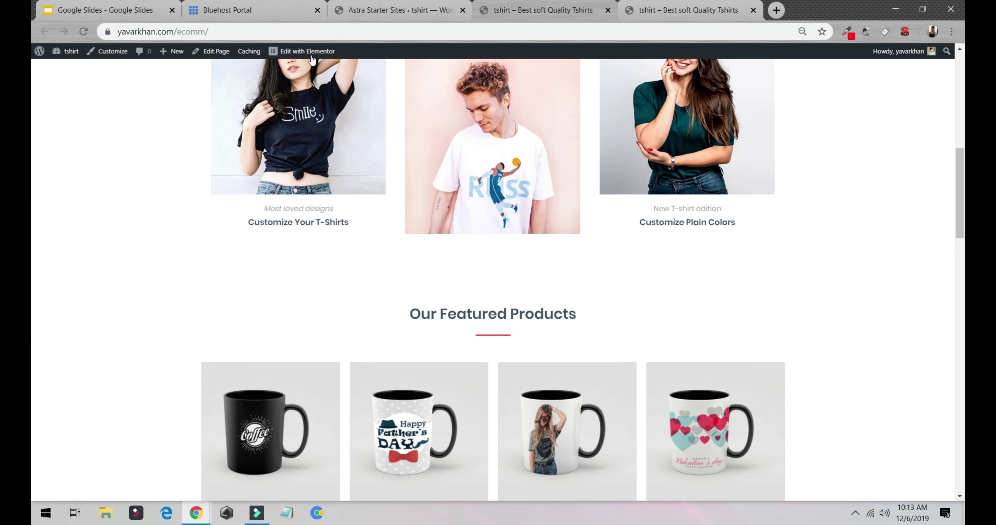
{"action": "left_click", "coordinate": [315, 58]}
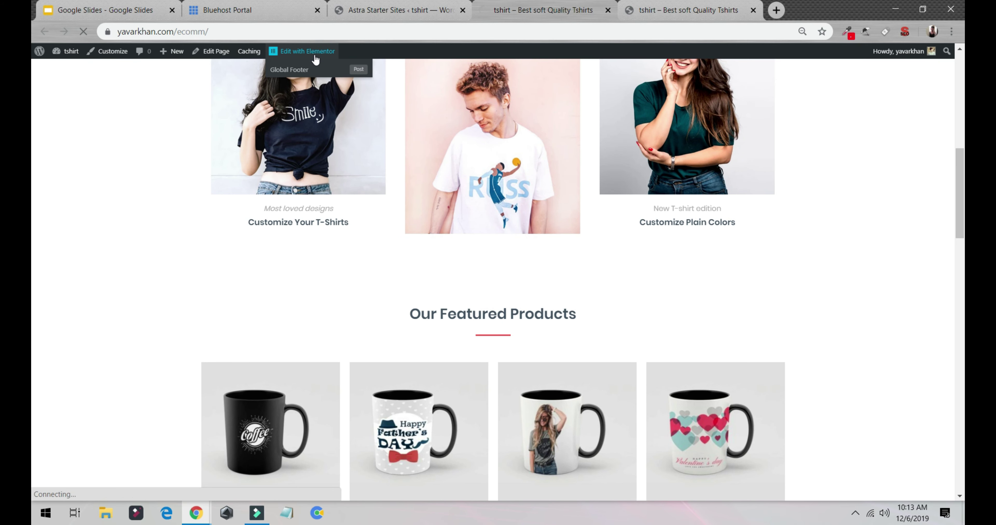
Change the hero heading to 'Buy Premium quality Tshirts' and update the page.
{"action": "left_click", "coordinate": [291, 51]}
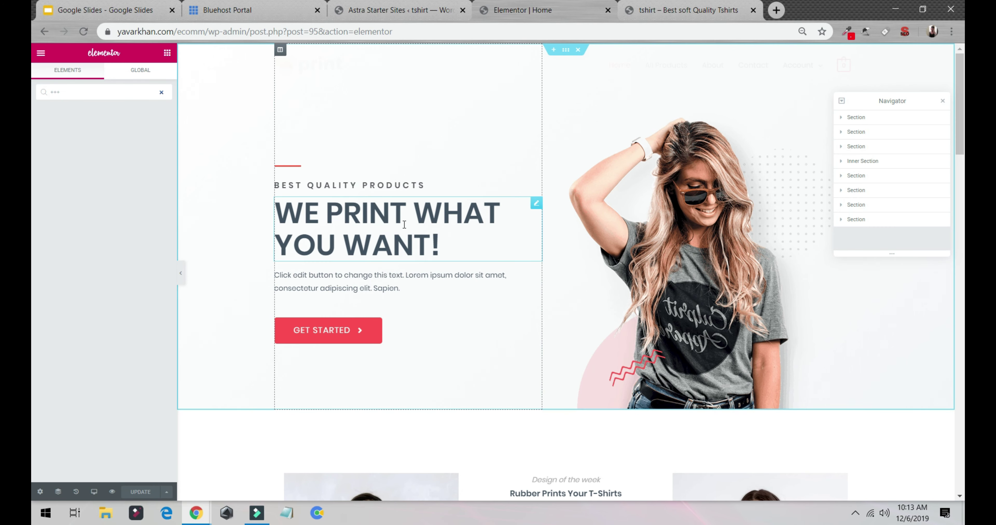
{"action": "left_click", "coordinate": [387, 230]}
{"action": "left_click_drag", "start_coordinate": [477, 247], "coordinate": [281, 211]}
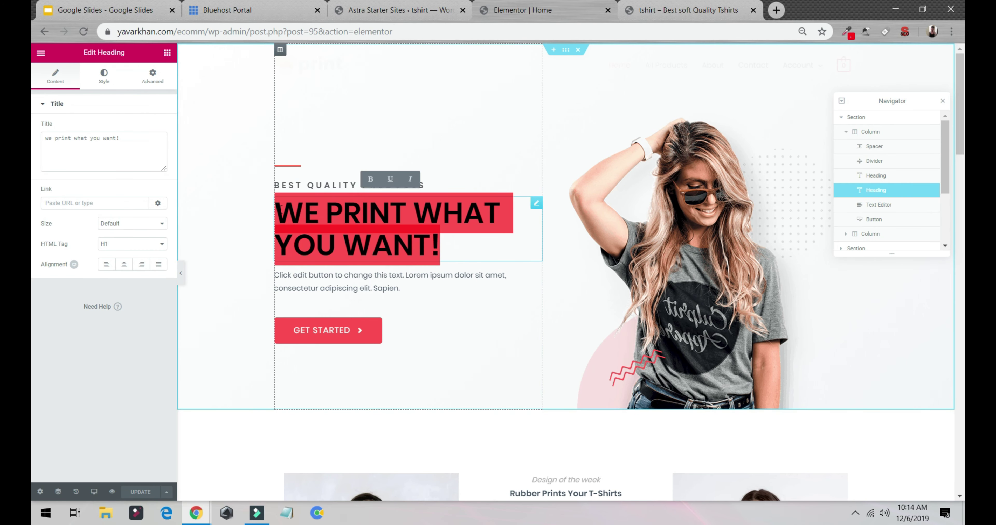
{"action": "type", "text": "Buy"}
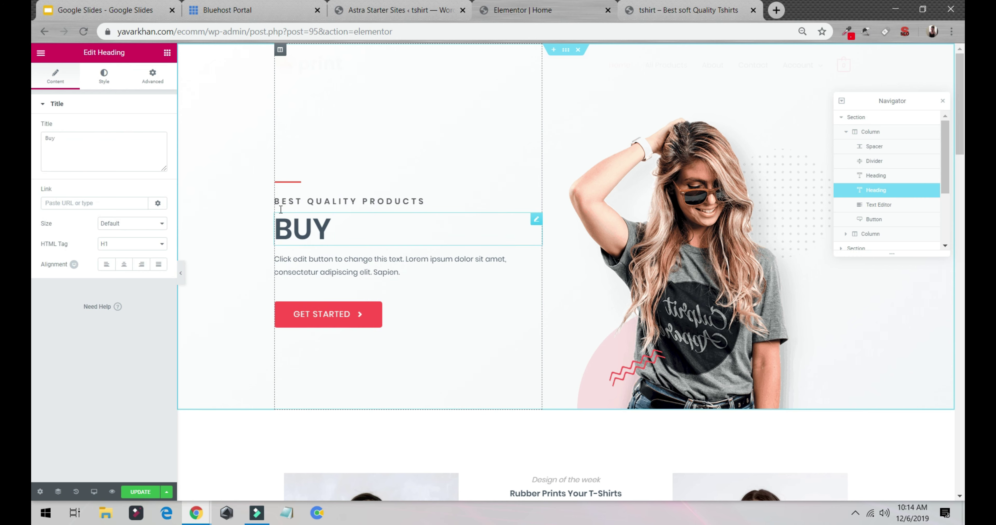
{"action": "type", "text": " Prem"}
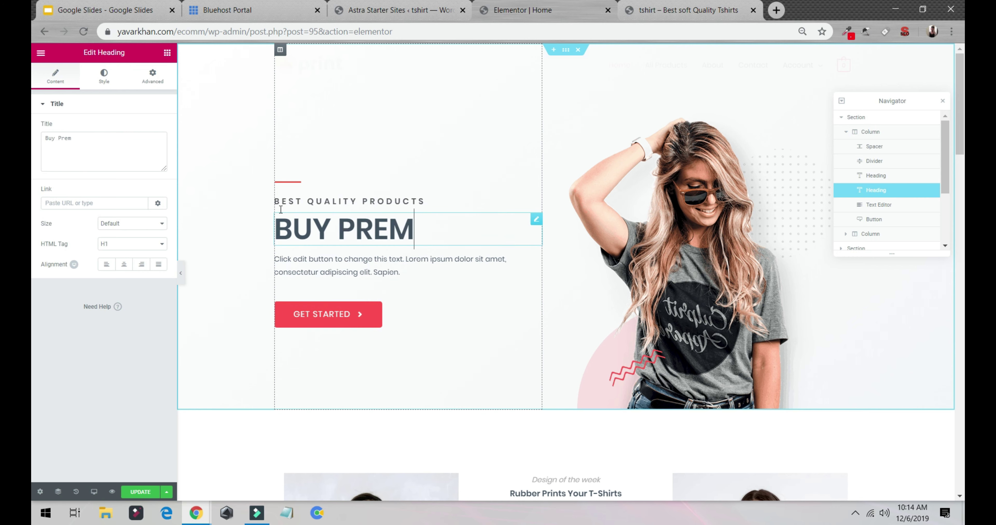
{"action": "type", "text": "ium u"}
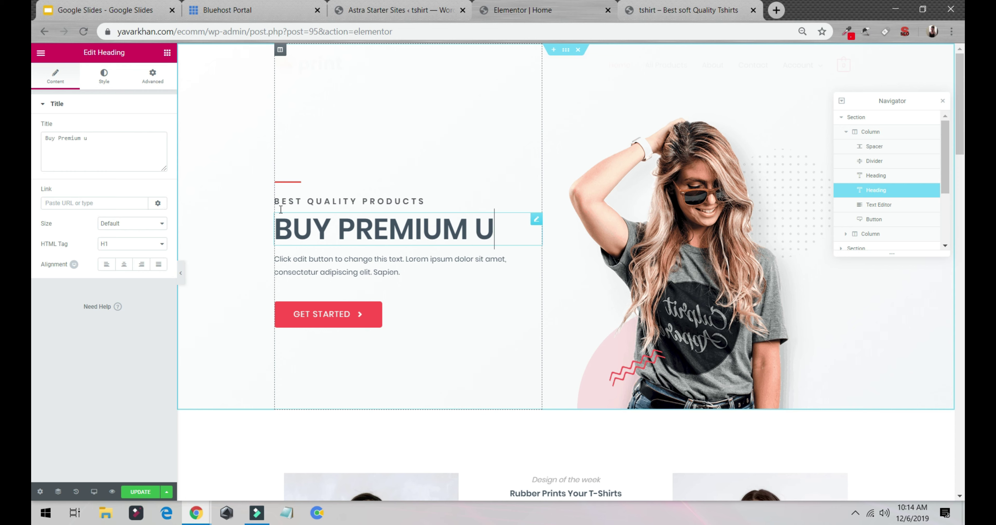
{"action": "key", "text": "BackSpace"}
{"action": "type", "text": "quality"}
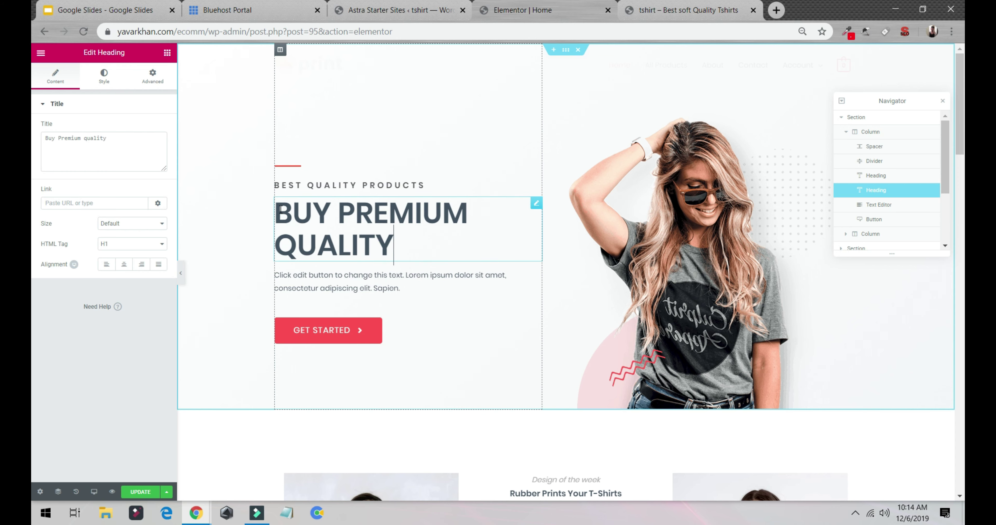
{"action": "type", "text": " Tshirts"}
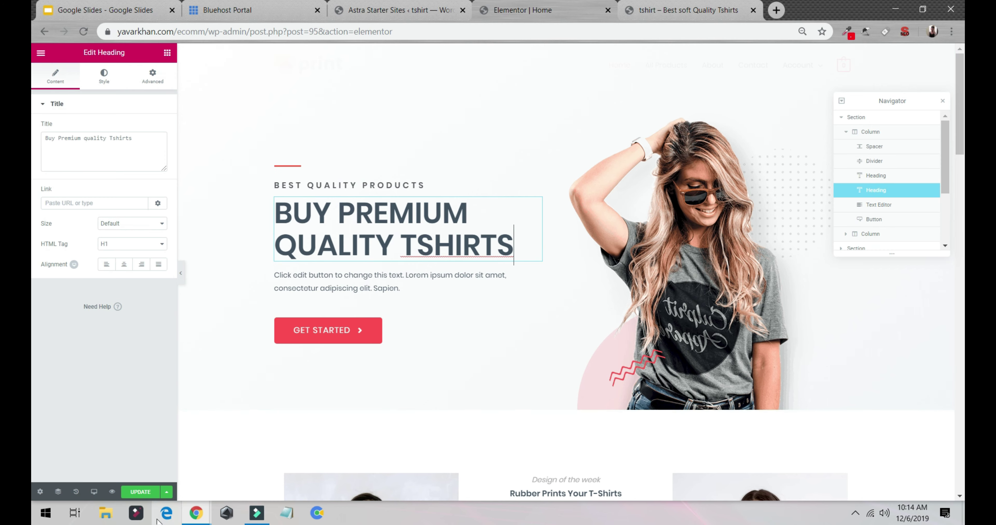
{"action": "left_click", "coordinate": [140, 492]}
Swap the middle and right design-row card images.
{"action": "scroll", "coordinate": [417, 224], "scroll_direction": "down", "scroll_amount": 7}
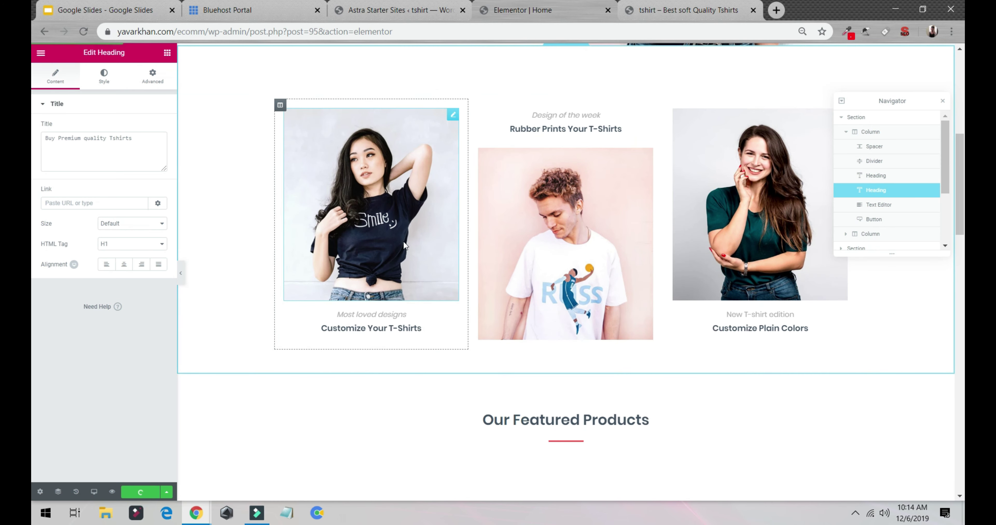
{"action": "scroll", "coordinate": [564, 271], "scroll_direction": "up", "scroll_amount": 3}
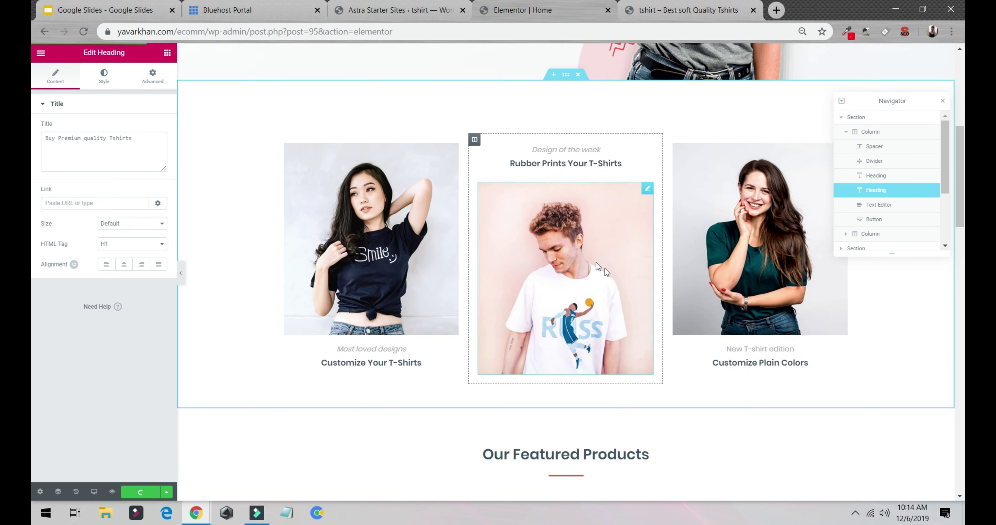
{"action": "left_click_drag", "start_coordinate": [749, 315], "coordinate": [737, 181]}
{"action": "scroll", "coordinate": [557, 363], "scroll_direction": "down", "scroll_amount": 3}
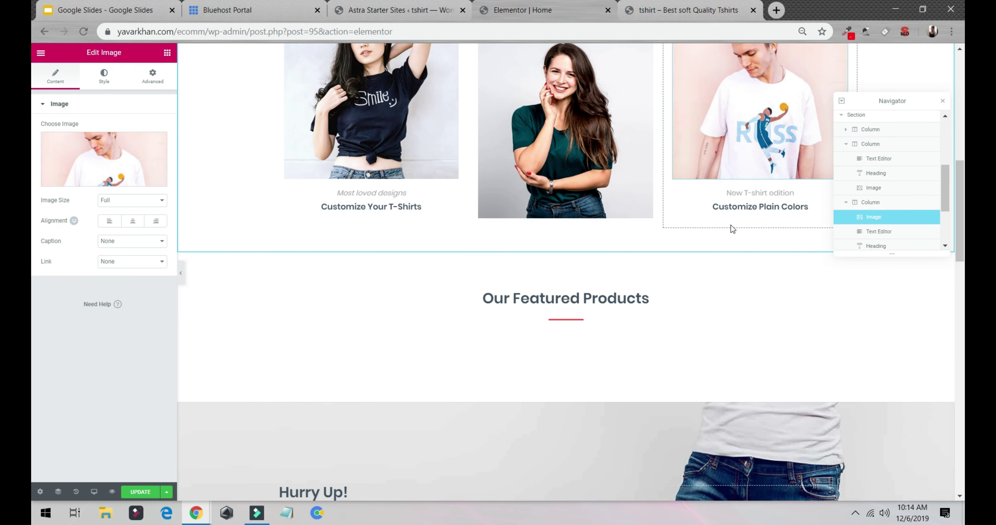
{"action": "scroll", "coordinate": [676, 243], "scroll_direction": "up", "scroll_amount": 3}
Replace the hero image with the Media Library photo of a woman in a black T-shirt, and update the page.
{"action": "scroll", "coordinate": [599, 228], "scroll_direction": "up", "scroll_amount": 9}
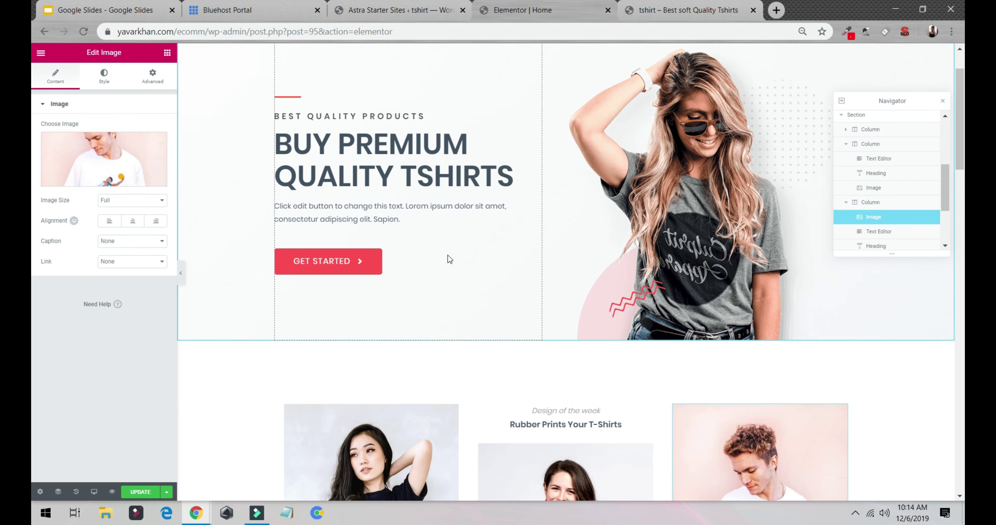
{"action": "left_click", "coordinate": [696, 271]}
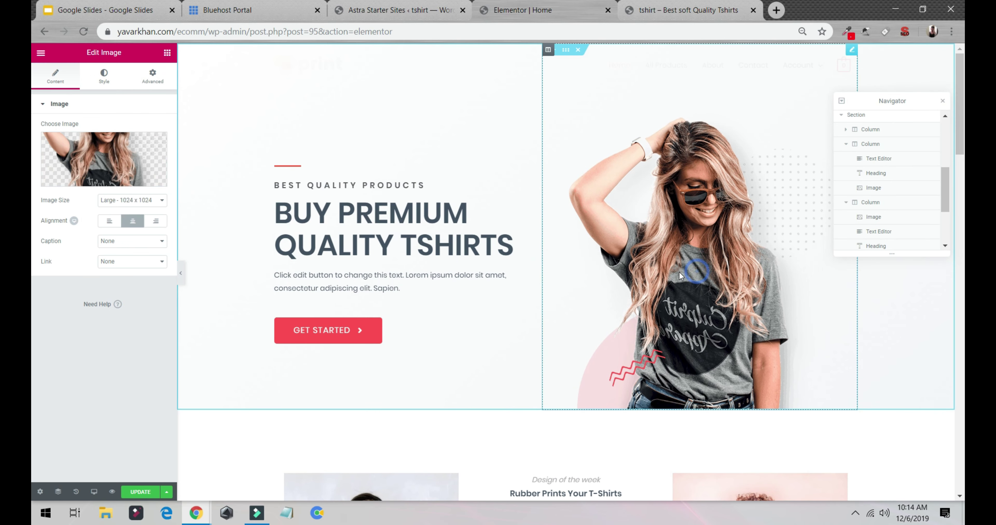
{"action": "left_click", "coordinate": [105, 83]}
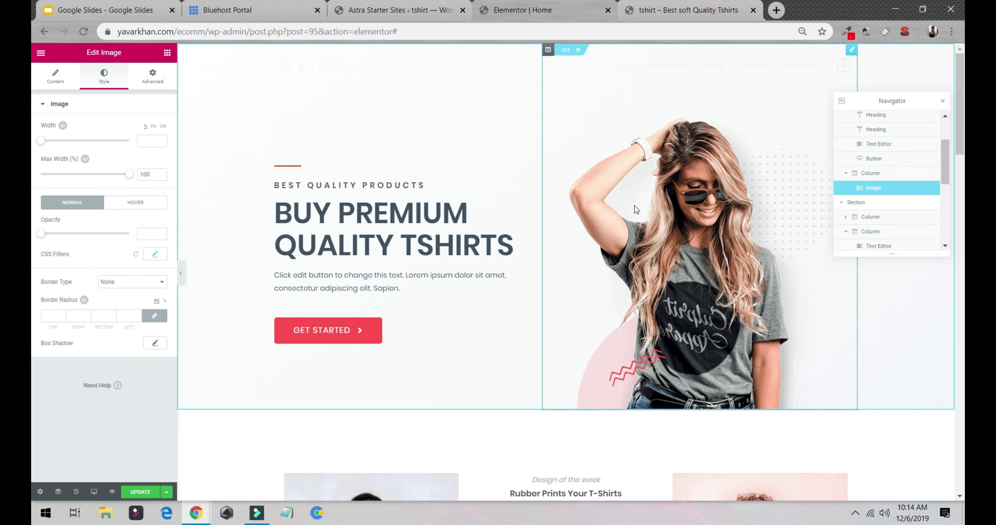
{"action": "left_click", "coordinate": [55, 76]}
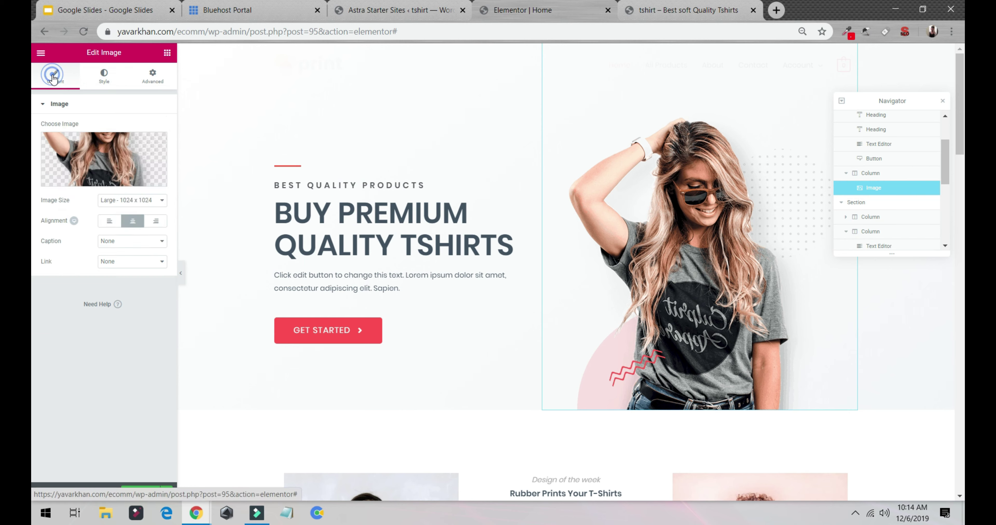
{"action": "left_click", "coordinate": [125, 160]}
{"action": "left_click", "coordinate": [120, 94]}
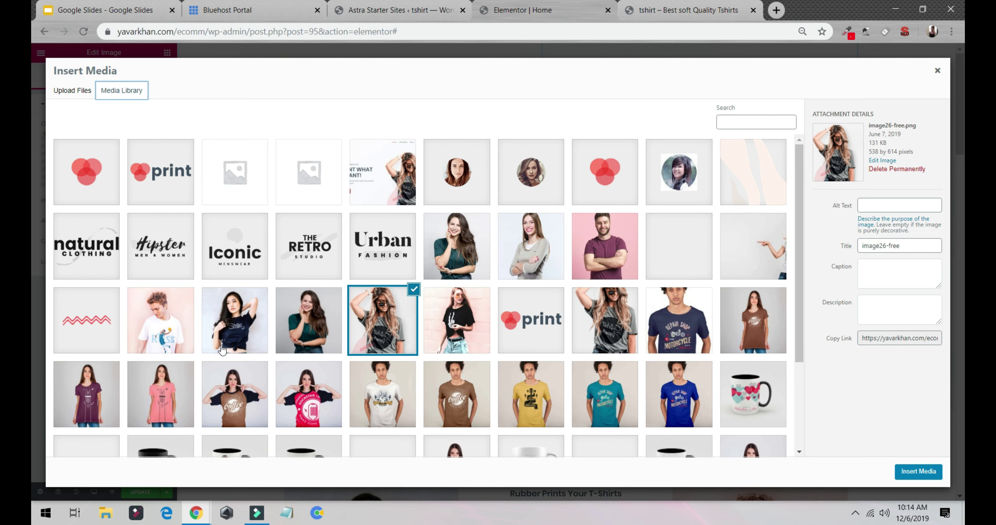
{"action": "left_click", "coordinate": [452, 328]}
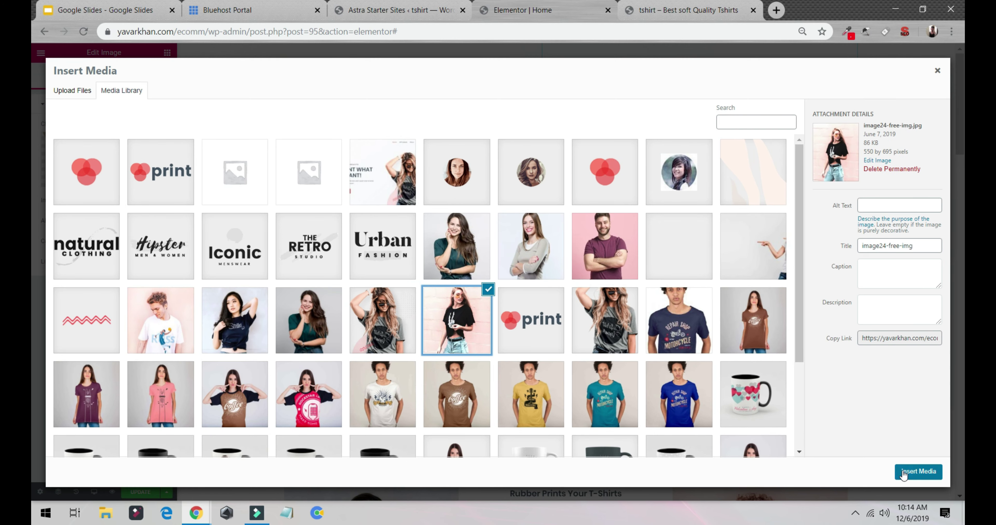
{"action": "left_click", "coordinate": [918, 472]}
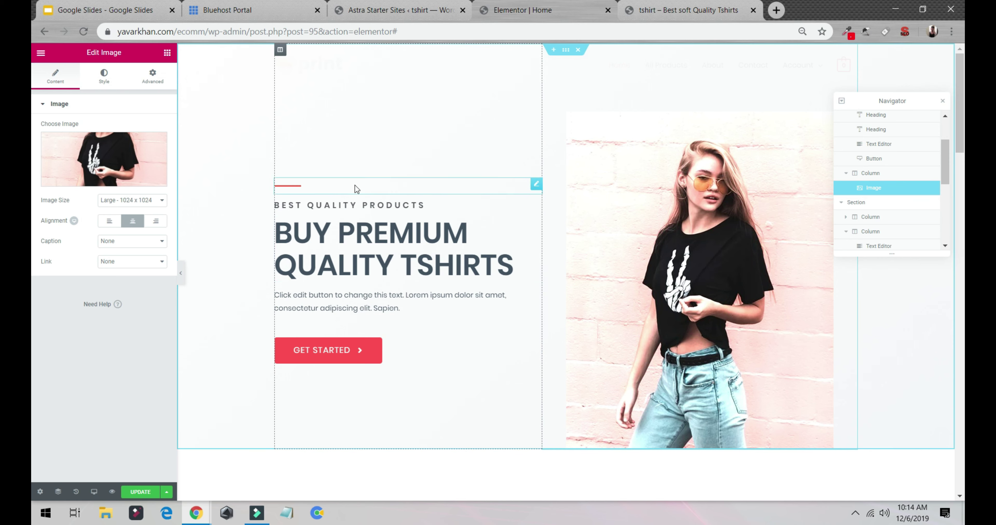
{"action": "left_click", "coordinate": [141, 491]}
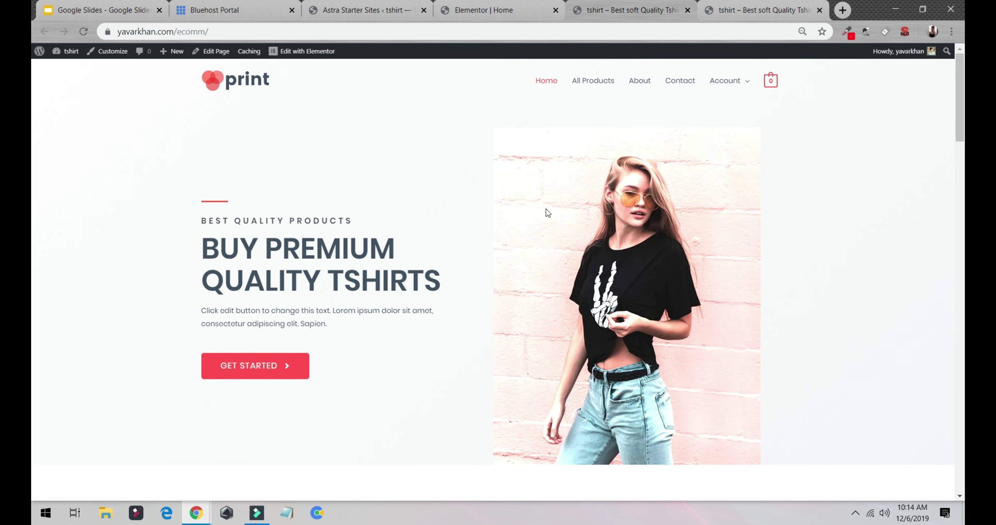
From the dashboard, view the 15 existing products and start a new product.
{"action": "scroll", "coordinate": [521, 232], "scroll_direction": "down", "scroll_amount": 15}
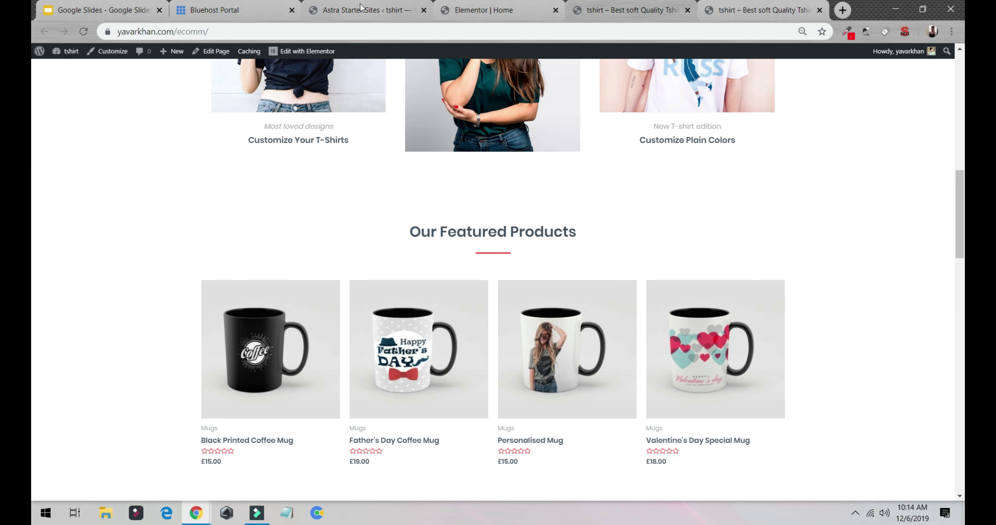
{"action": "left_click", "coordinate": [361, 10]}
{"action": "left_click", "coordinate": [626, 10]}
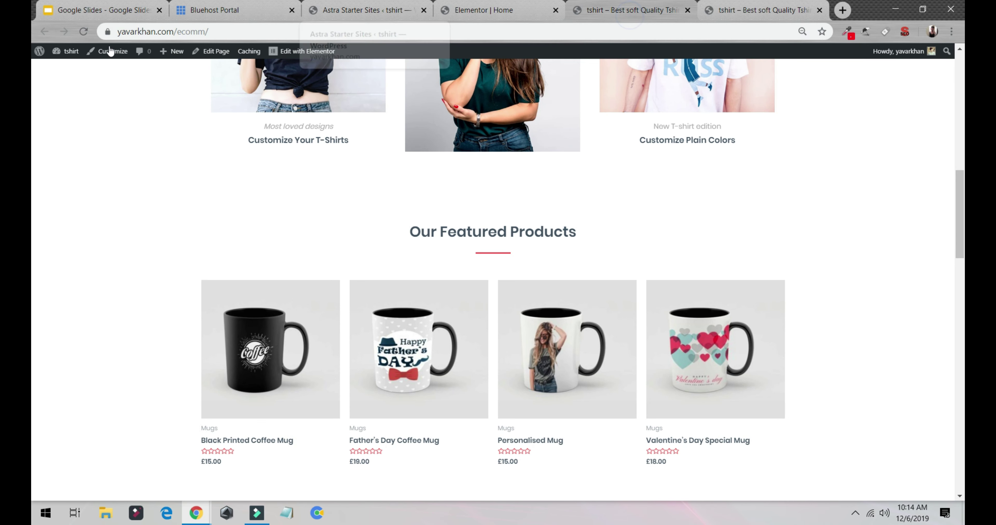
{"action": "mouse_move", "coordinate": [75, 55]}
{"action": "left_click", "coordinate": [67, 70]}
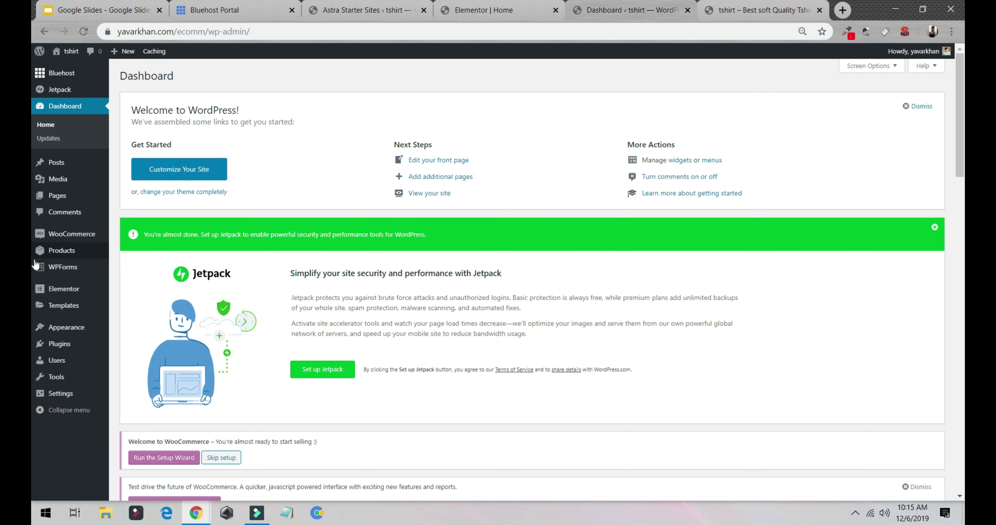
{"action": "left_click", "coordinate": [71, 250]}
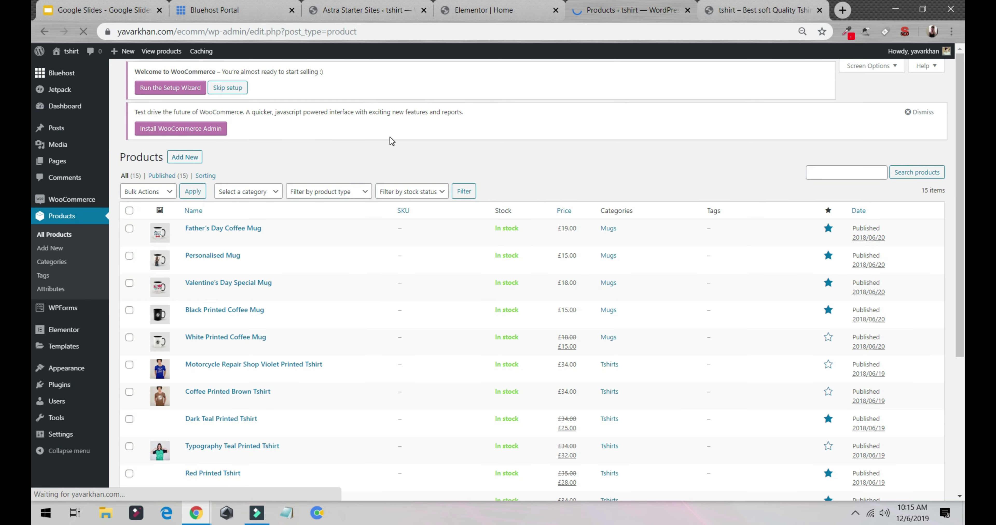
{"action": "left_click", "coordinate": [187, 76]}
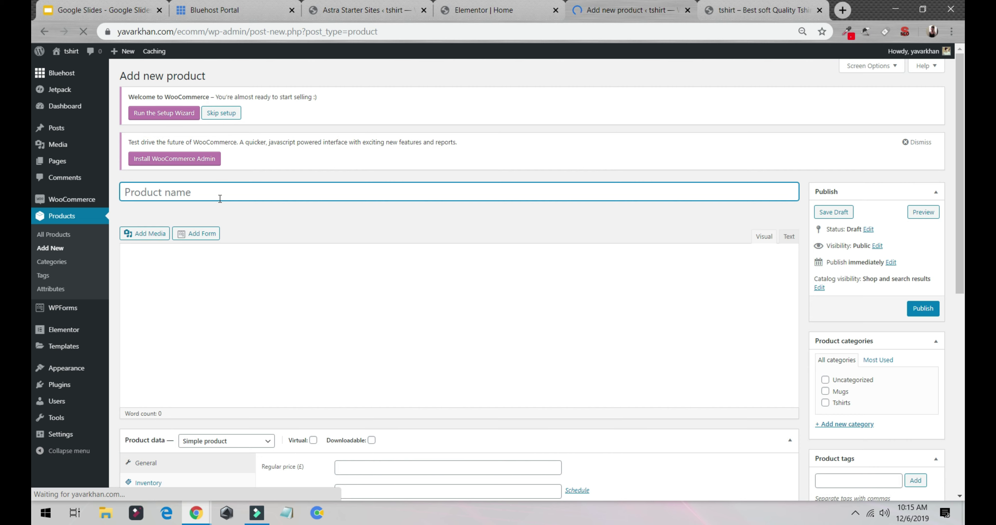
Enter the product title and description 'decr 1', copying it into the short description.
{"action": "type", "text": "yavar"}
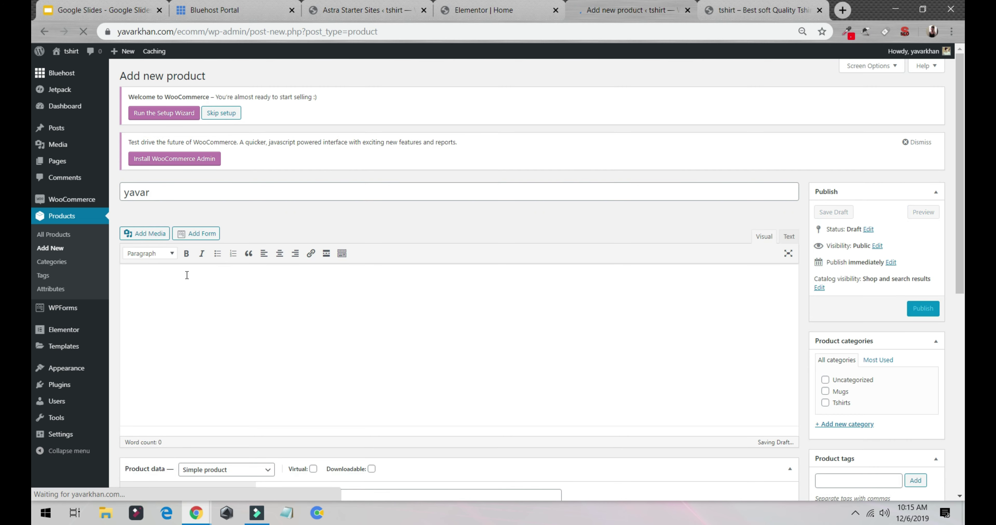
{"action": "left_click", "coordinate": [186, 274]}
{"action": "type", "text": "asdasdasd"}
{"action": "triple_click", "coordinate": [239, 288]}
{"action": "type", "text": "decr i"}
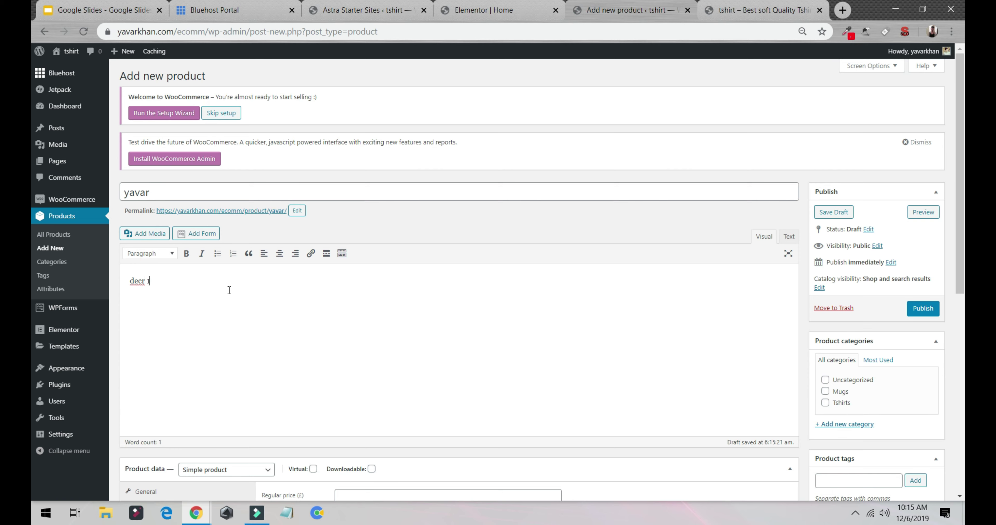
{"action": "triple_click", "coordinate": [229, 290]}
{"action": "key", "text": "ctrl+c"}
{"action": "scroll", "coordinate": [328, 313], "scroll_direction": "down", "scroll_amount": 8}
{"action": "left_click", "coordinate": [214, 352]}
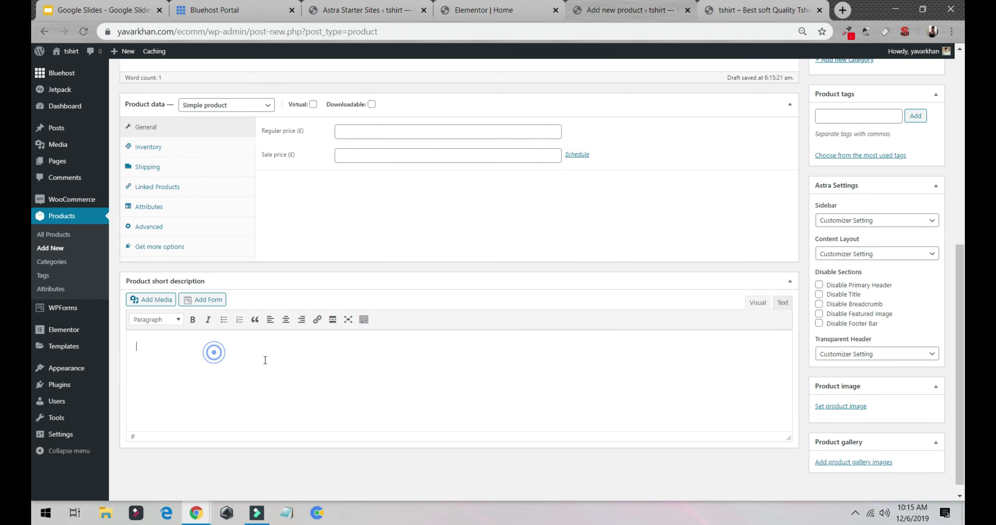
{"action": "key", "text": "ctrl+v"}
Set regular price 100000000 and sale price 1000000.
{"action": "left_click", "coordinate": [400, 128]}
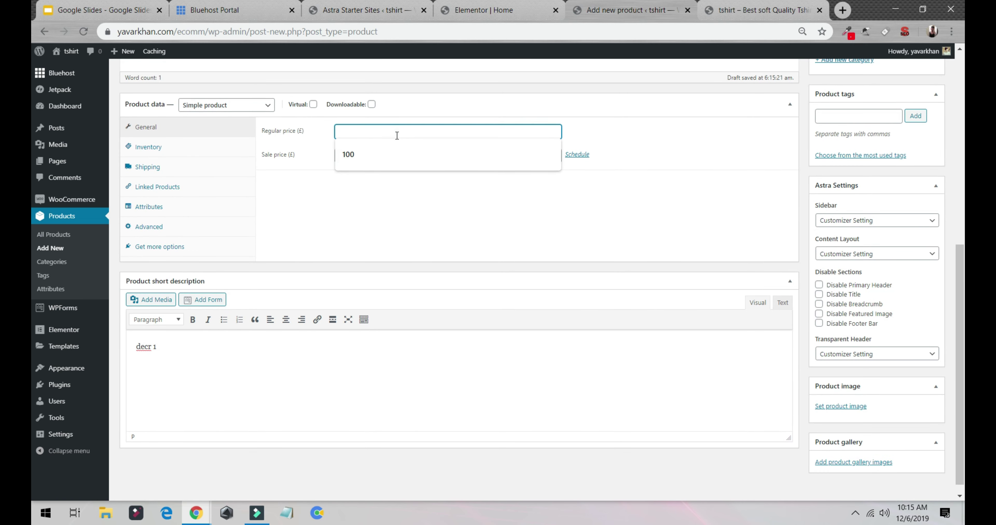
{"action": "type", "text": "10000000"}
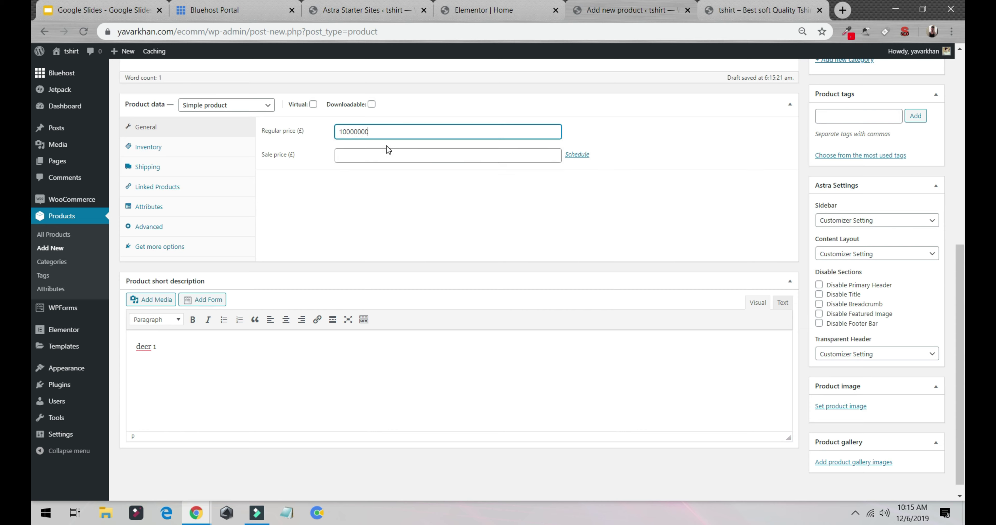
{"action": "type", "text": "0"}
{"action": "left_click", "coordinate": [385, 156]}
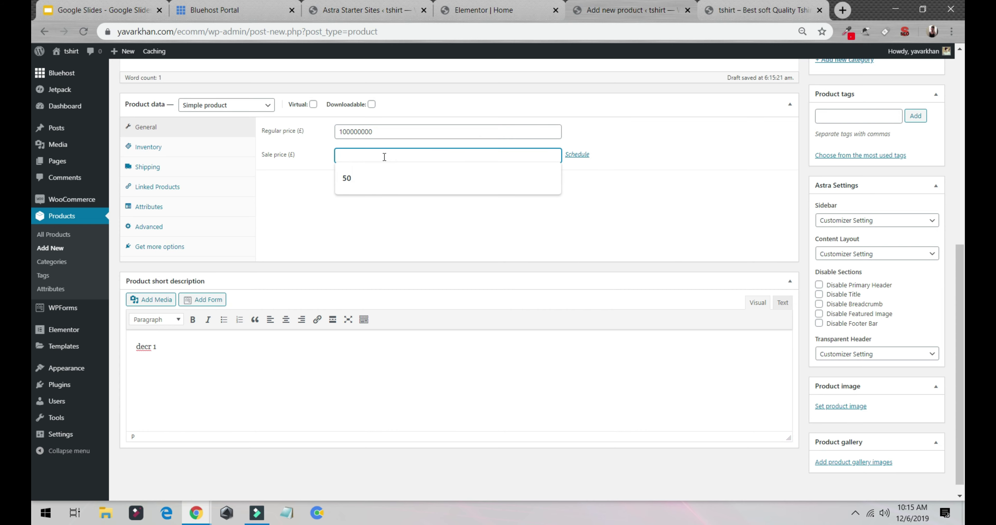
{"action": "type", "text": "1000000"}
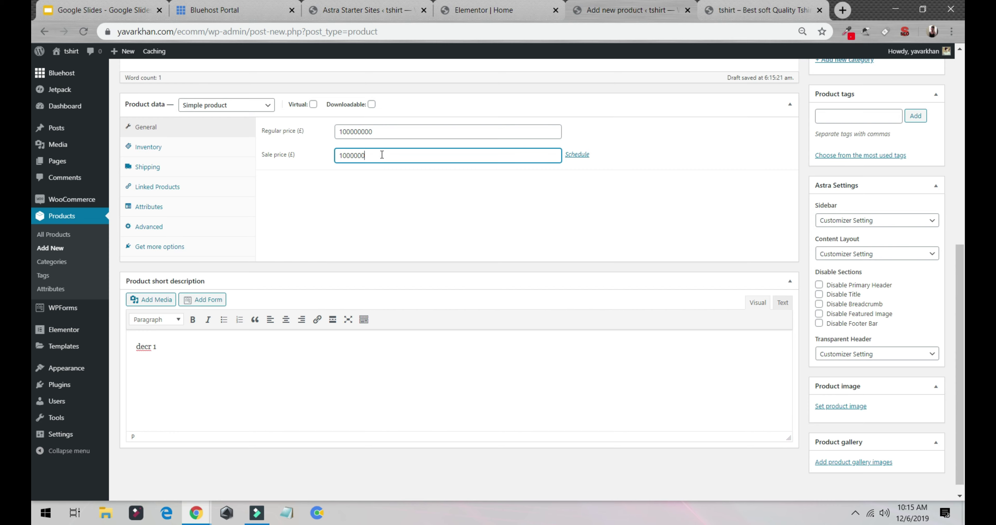
{"action": "left_click", "coordinate": [861, 408]}
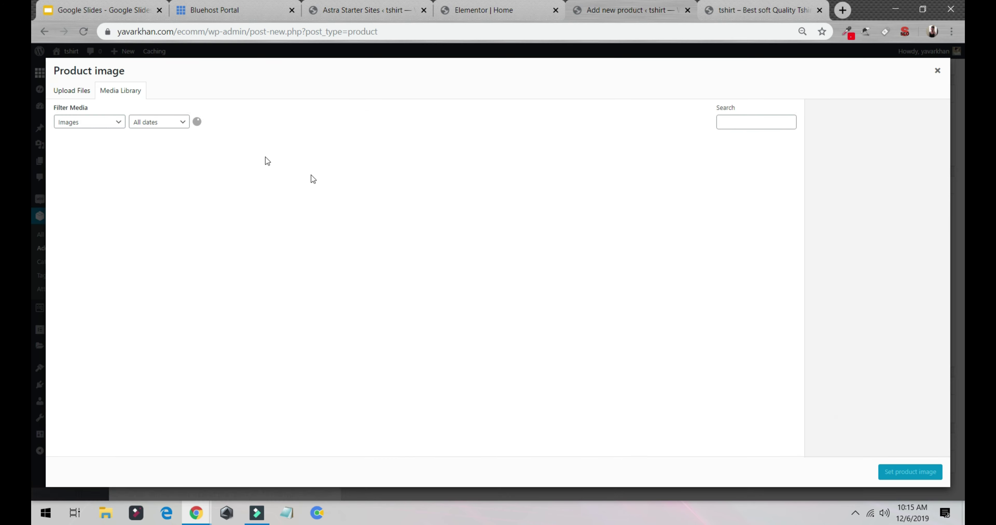
Upload how-to-create-a-website-from-scratch.png and set it as the product image.
{"action": "left_click", "coordinate": [69, 90]}
{"action": "left_click", "coordinate": [491, 258]}
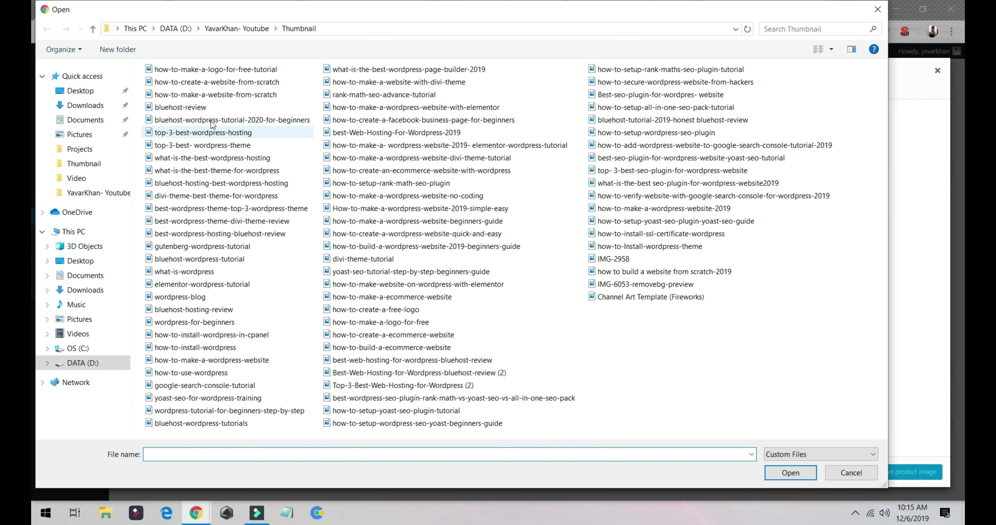
{"action": "left_click", "coordinate": [205, 81]}
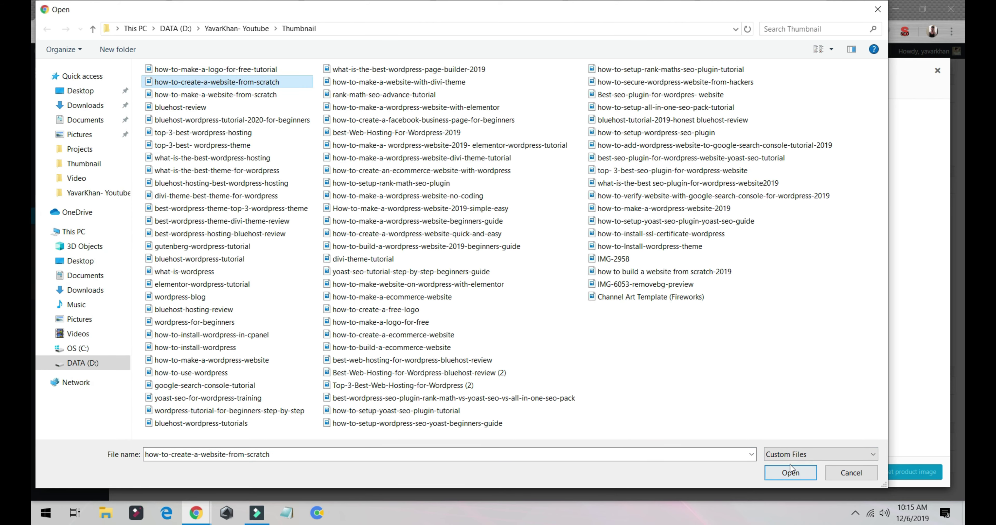
{"action": "left_click", "coordinate": [788, 471]}
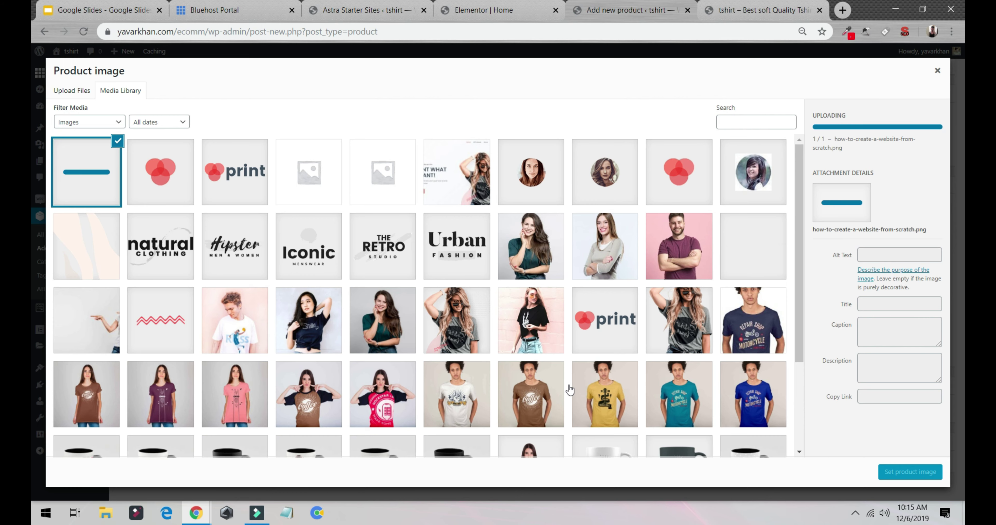
{"action": "left_click", "coordinate": [896, 477]}
{"action": "scroll", "coordinate": [875, 293], "scroll_direction": "up", "scroll_amount": 5}
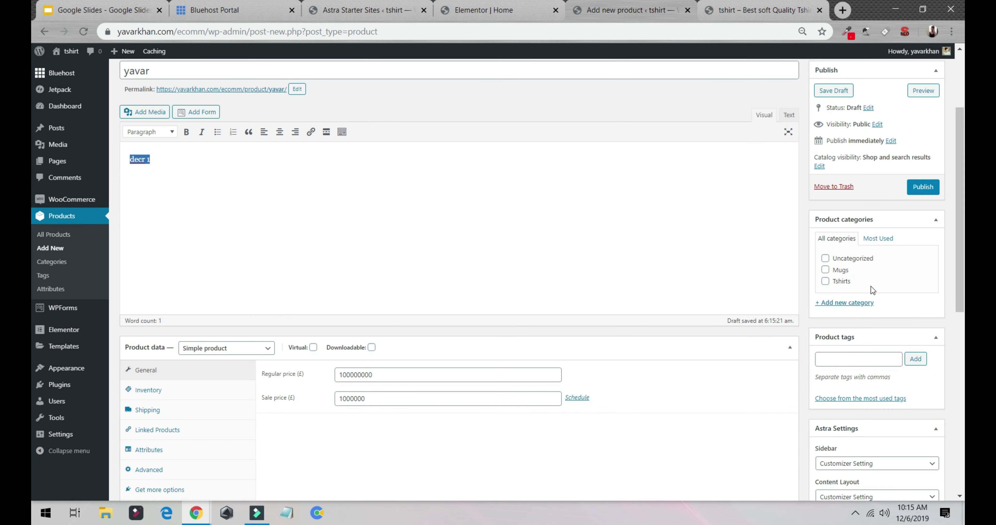
{"action": "scroll", "coordinate": [831, 270], "scroll_direction": "up", "scroll_amount": 3}
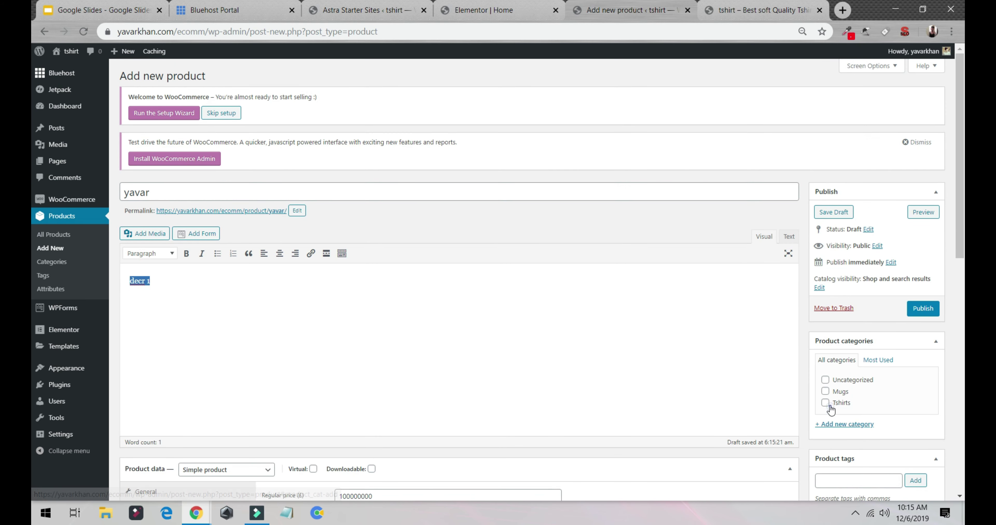
{"action": "scroll", "coordinate": [831, 410], "scroll_direction": "down", "scroll_amount": 10}
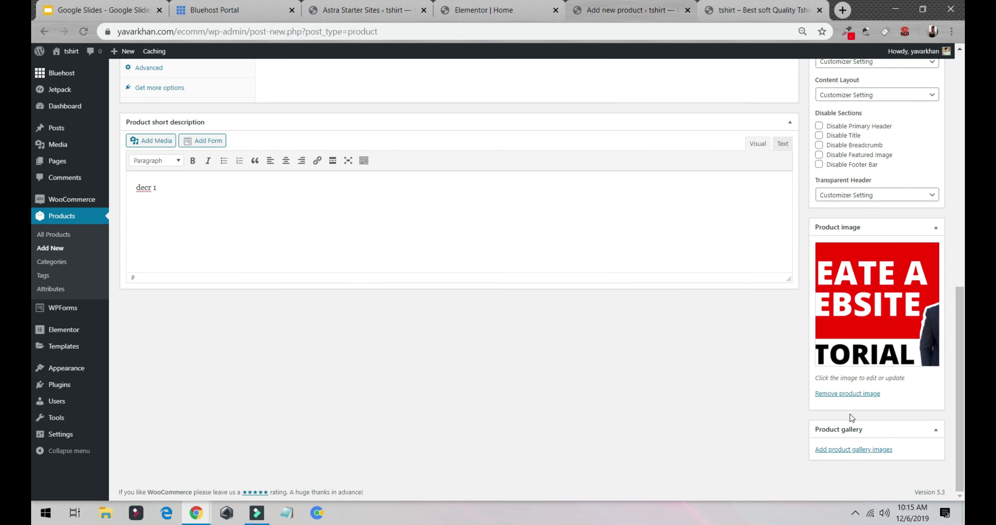
Assign the product to the Tshirts category and publish it.
{"action": "scroll", "coordinate": [850, 418], "scroll_direction": "up", "scroll_amount": 15}
{"action": "left_click", "coordinate": [825, 364]}
{"action": "left_click", "coordinate": [923, 270]}
{"action": "scroll", "coordinate": [152, 163], "scroll_direction": "down", "scroll_amount": 5}
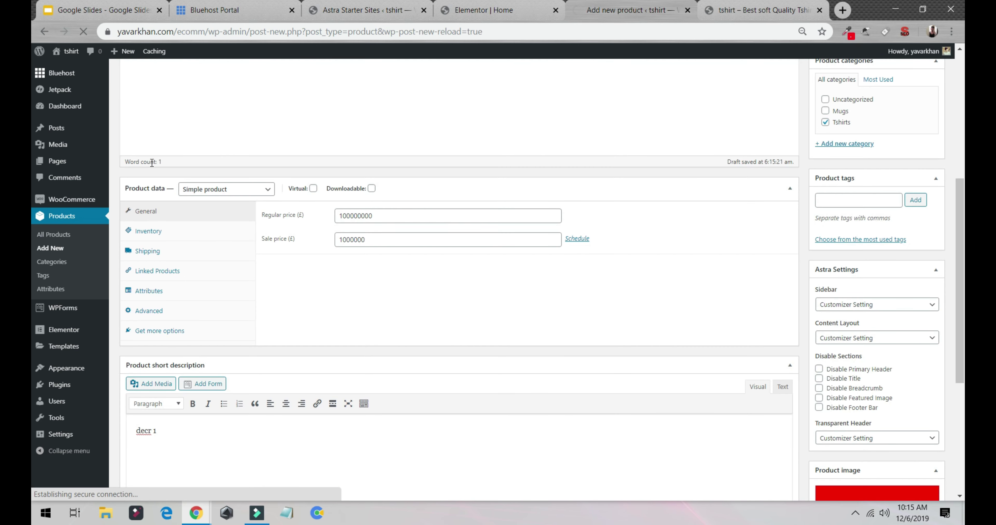
{"action": "left_click", "coordinate": [415, 109]}
{"action": "key", "text": "ctrl+a"}
{"action": "scroll", "coordinate": [425, 100], "scroll_direction": "up", "scroll_amount": 7}
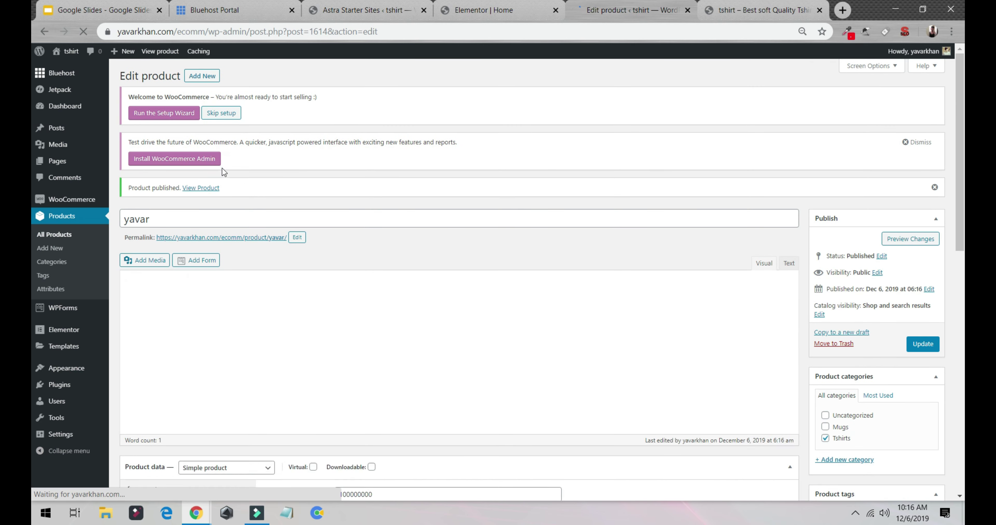
View the live product page showing £1,000,000.00 reduced from £100,000,000.00.
{"action": "middle_click", "coordinate": [192, 187]}
{"action": "scroll", "coordinate": [192, 186], "scroll_direction": "down", "scroll_amount": 3}
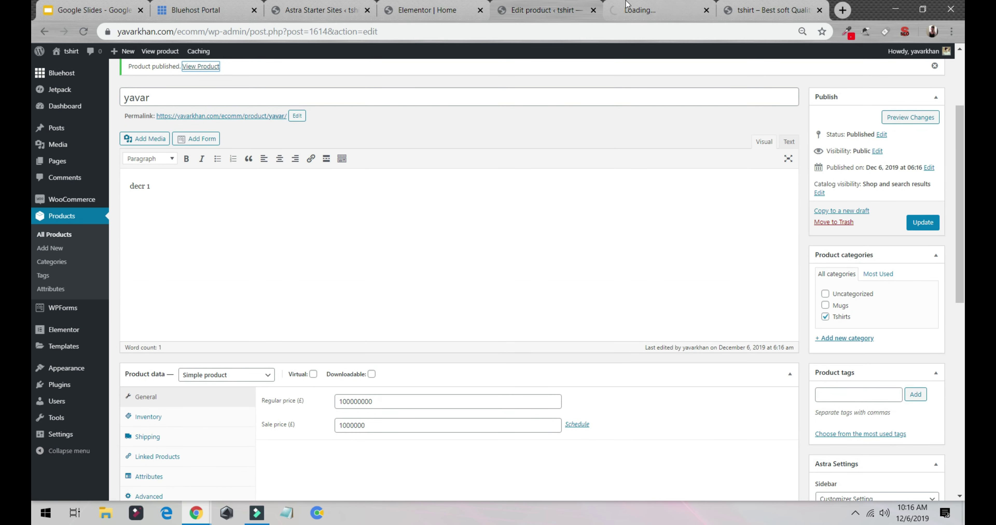
{"action": "left_click", "coordinate": [629, 10]}
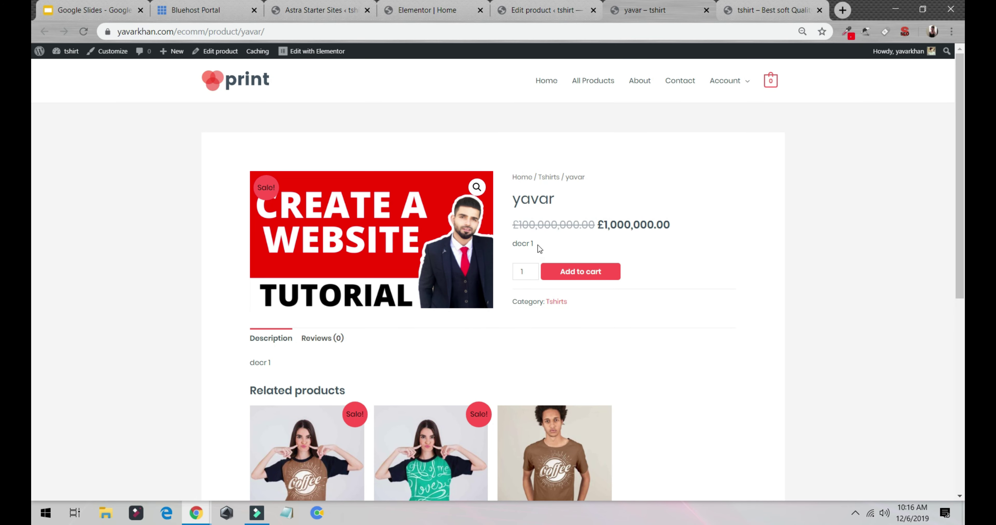
Update the product in the editor, then reload its store page.
{"action": "double_click", "coordinate": [566, 244]}
{"action": "left_click", "coordinate": [307, 362]}
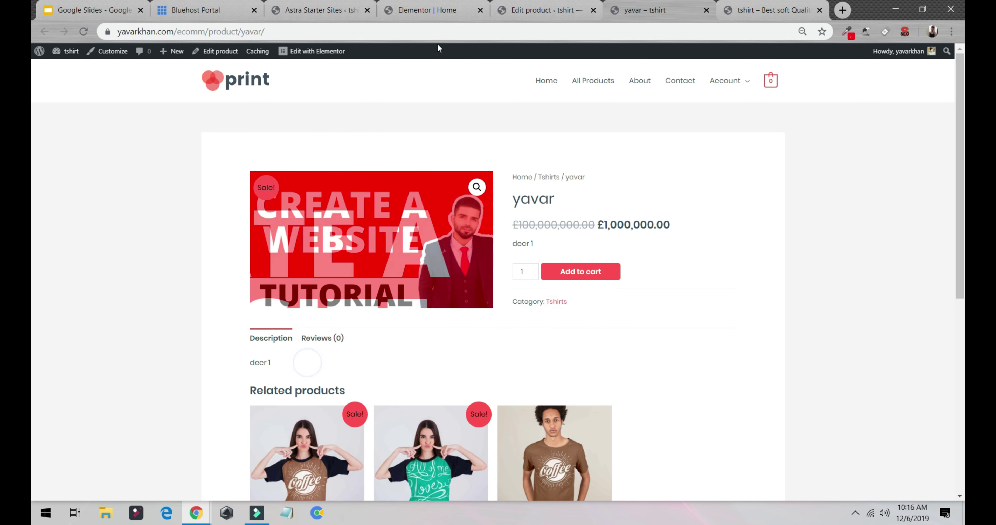
{"action": "left_click", "coordinate": [305, 11]}
{"action": "left_click", "coordinate": [437, 11]}
{"action": "left_click", "coordinate": [509, 17]}
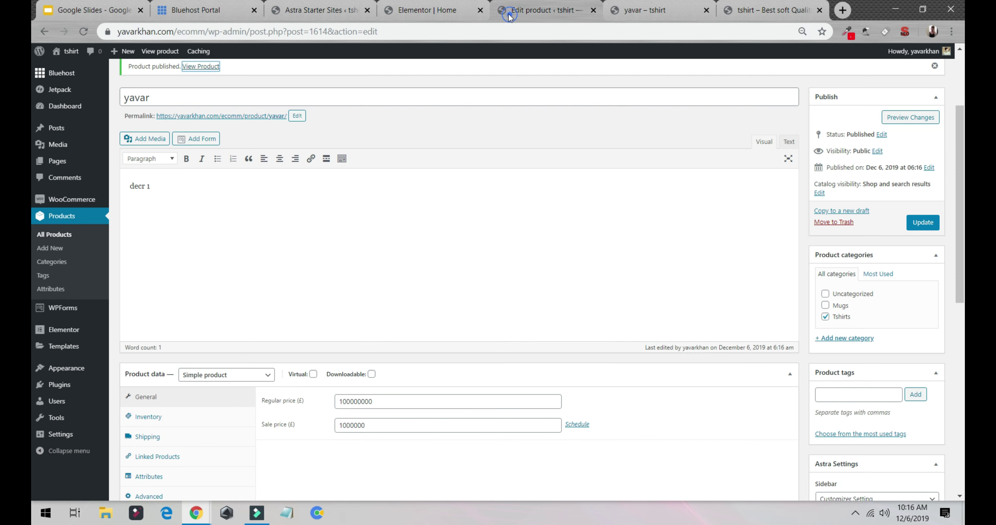
{"action": "scroll", "coordinate": [198, 243], "scroll_direction": "down", "scroll_amount": 10}
{"action": "left_click_drag", "start_coordinate": [159, 185], "coordinate": [153, 183]}
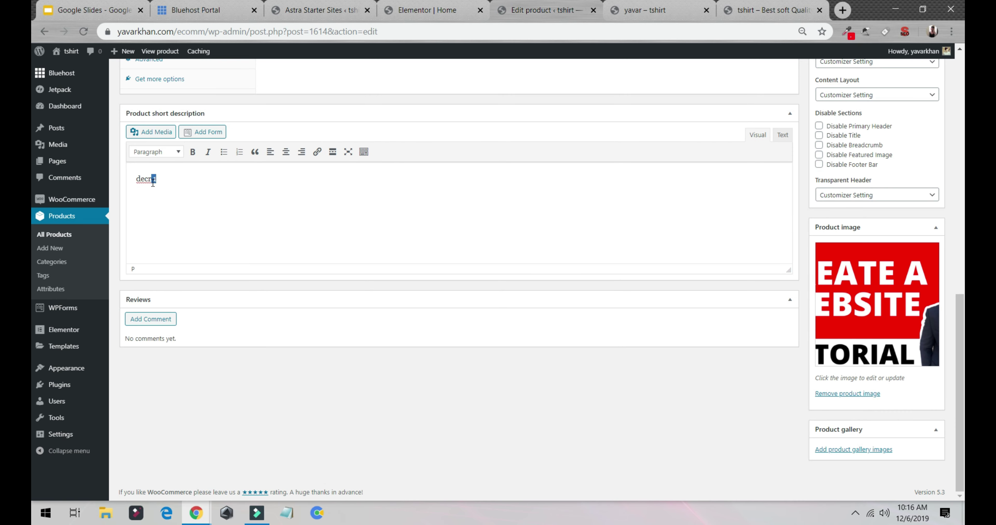
{"action": "scroll", "coordinate": [904, 264], "scroll_direction": "up", "scroll_amount": 9}
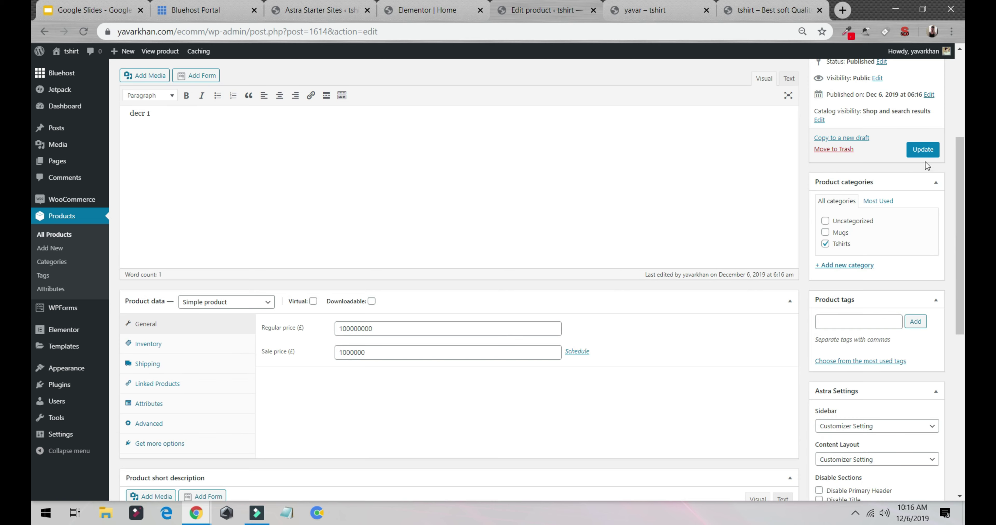
{"action": "left_click", "coordinate": [922, 151]}
{"action": "left_click", "coordinate": [653, 11]}
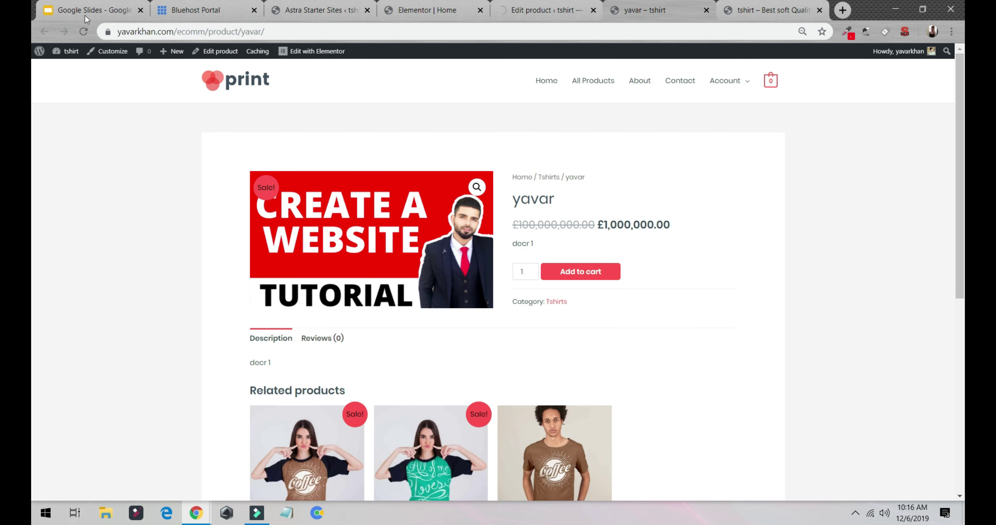
{"action": "left_click", "coordinate": [83, 31]}
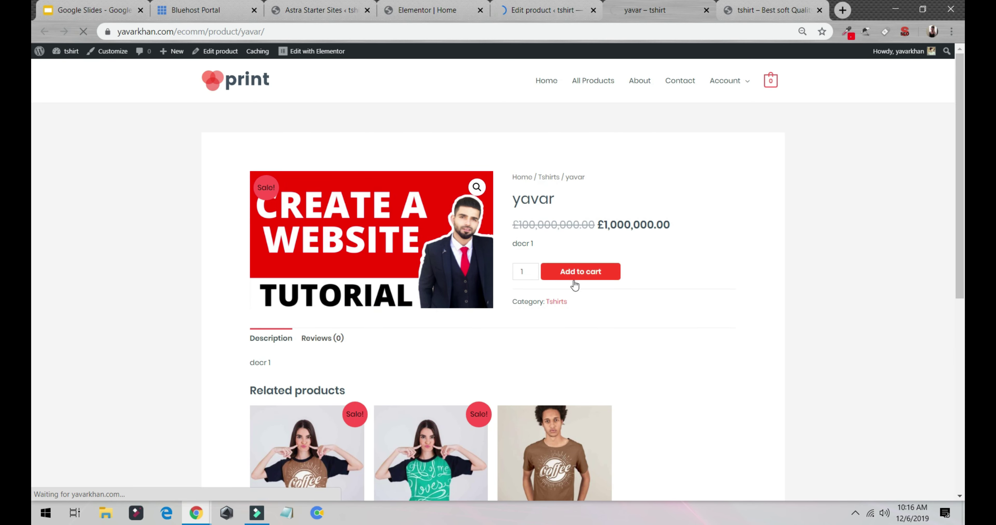
Add the yavar t-shirt to the cart and return to its Edit product page.
{"action": "left_click_drag", "start_coordinate": [517, 220], "coordinate": [696, 232]}
{"action": "scroll", "coordinate": [431, 240], "scroll_direction": "down", "scroll_amount": 4}
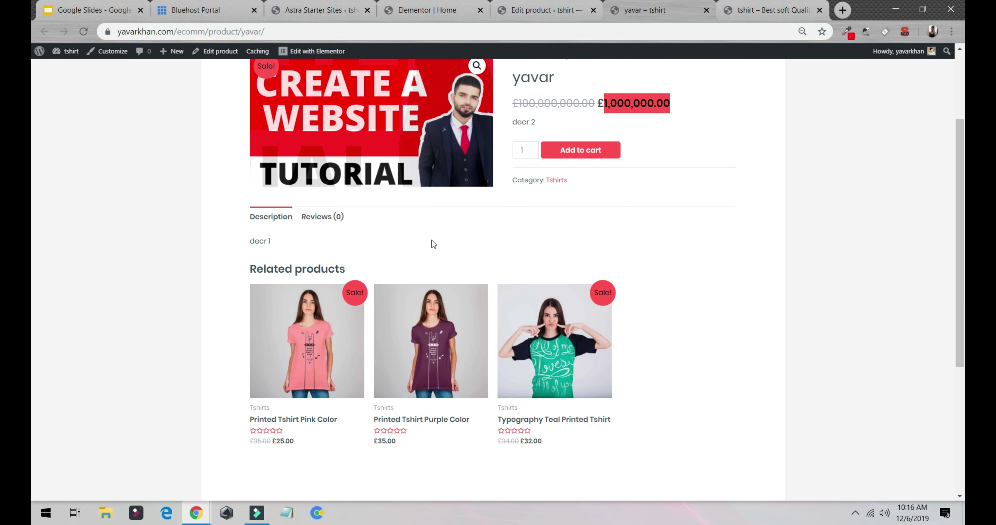
{"action": "scroll", "coordinate": [432, 240], "scroll_direction": "up", "scroll_amount": 4}
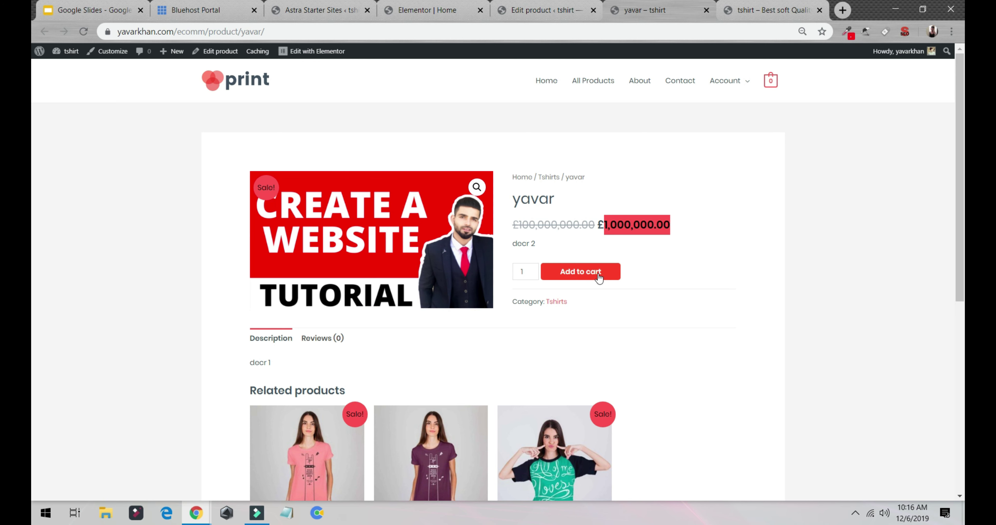
{"action": "left_click", "coordinate": [589, 273]}
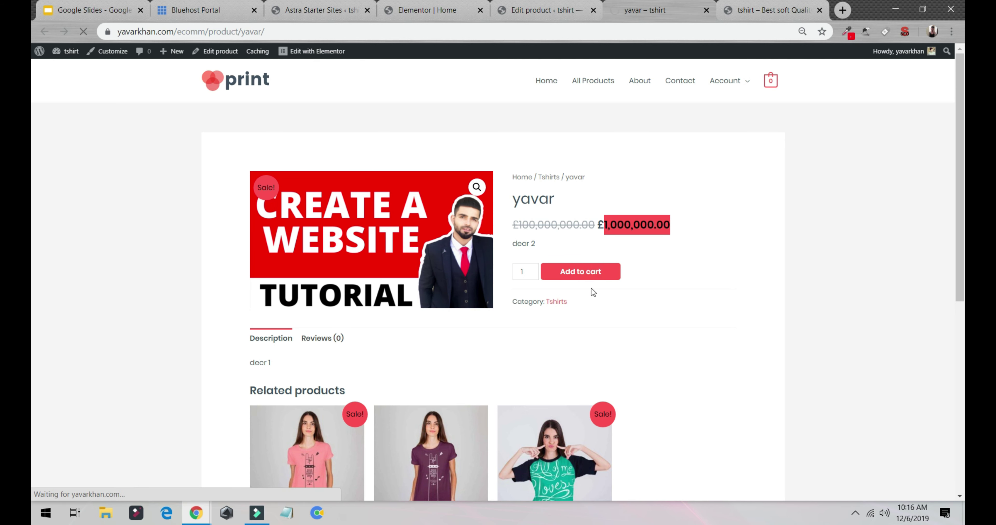
{"action": "left_click", "coordinate": [545, 11]}
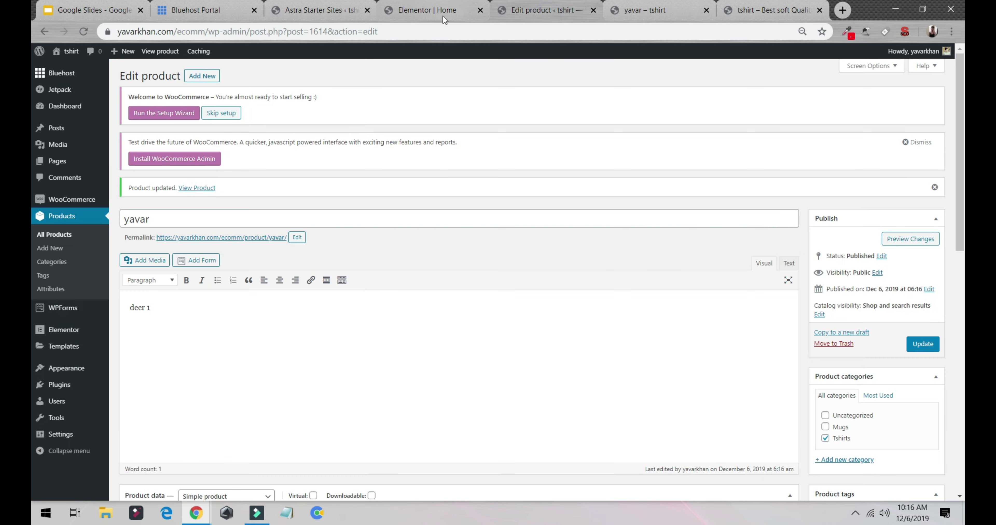
Open the empty WooCommerce Orders page and skip the setup-wizard welcome notice.
{"action": "left_click", "coordinate": [66, 203]}
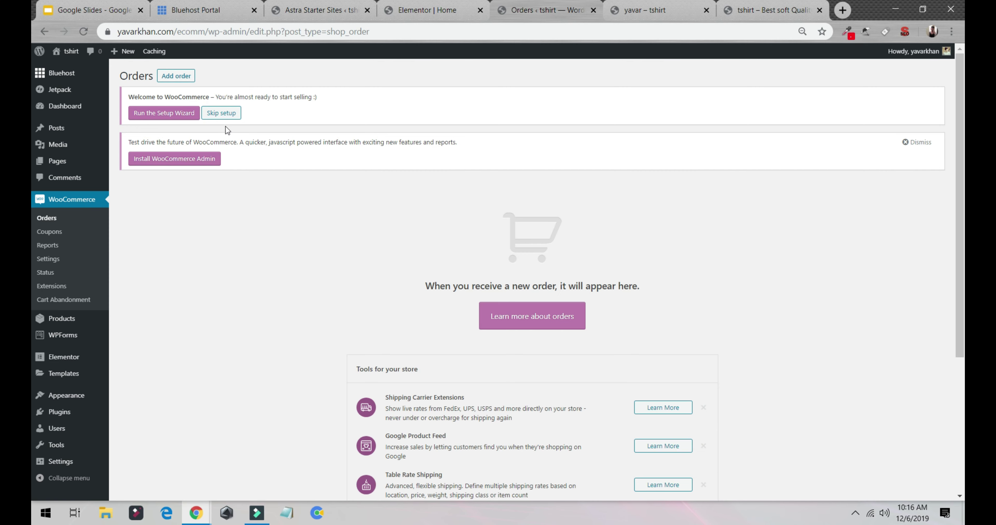
{"action": "left_click", "coordinate": [221, 118]}
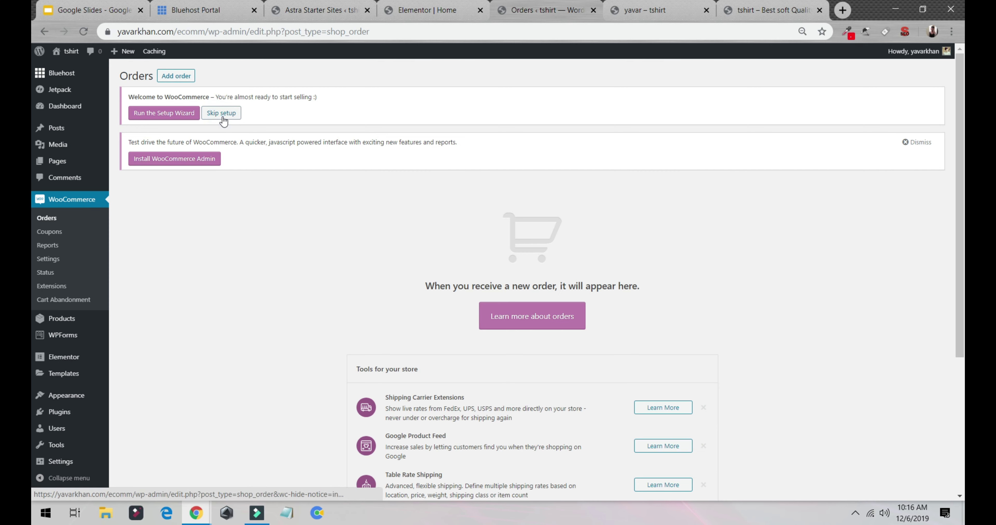
{"action": "scroll", "coordinate": [362, 234], "scroll_direction": "down", "scroll_amount": 5}
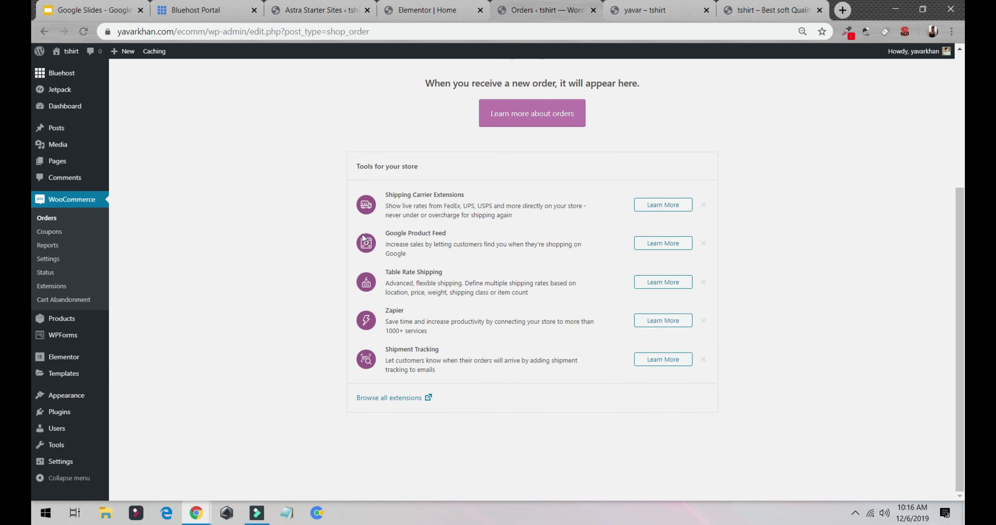
{"action": "scroll", "coordinate": [298, 234], "scroll_direction": "up", "scroll_amount": 5}
{"action": "left_click", "coordinate": [222, 118]}
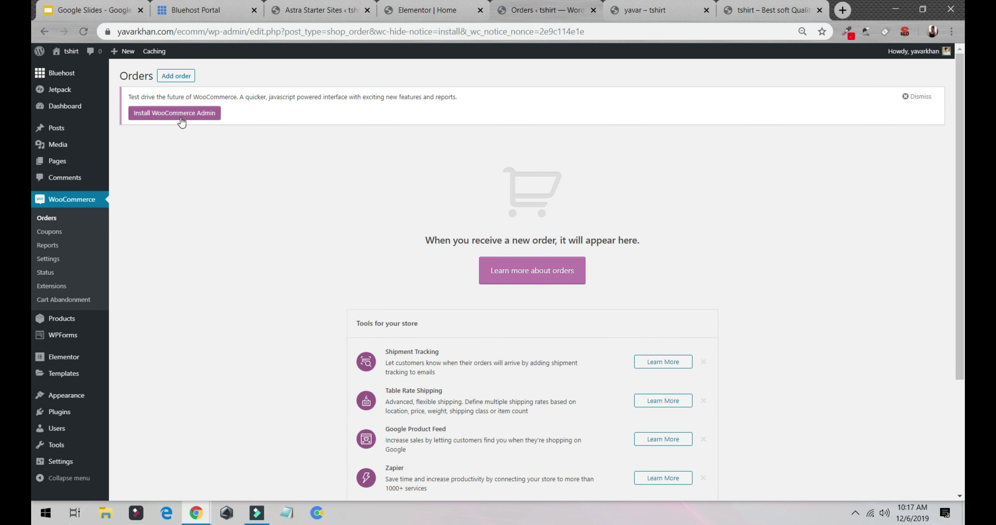
{"action": "left_click", "coordinate": [173, 114]}
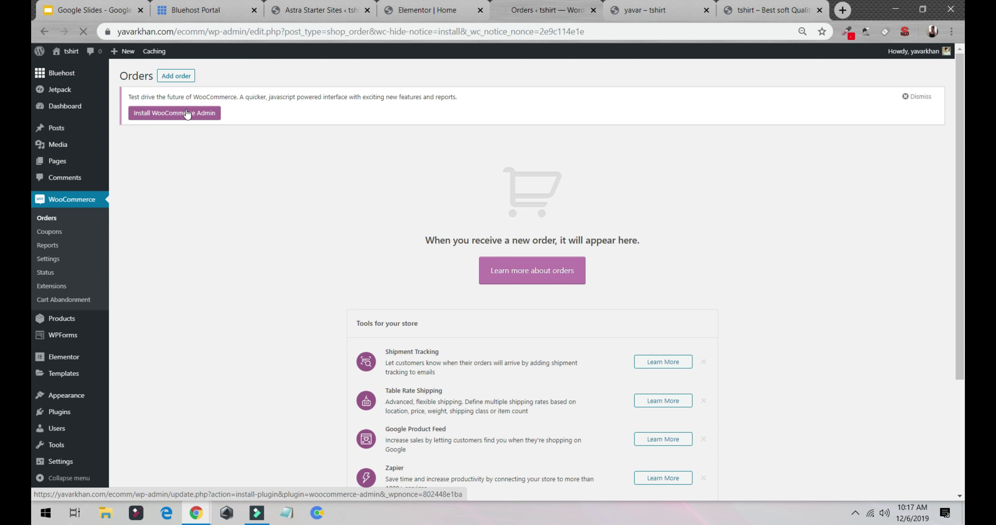
Install and activate WooCommerce Admin 0.22.0, then view its dashboard showing £0.00 revenue.
{"action": "left_click", "coordinate": [187, 115]}
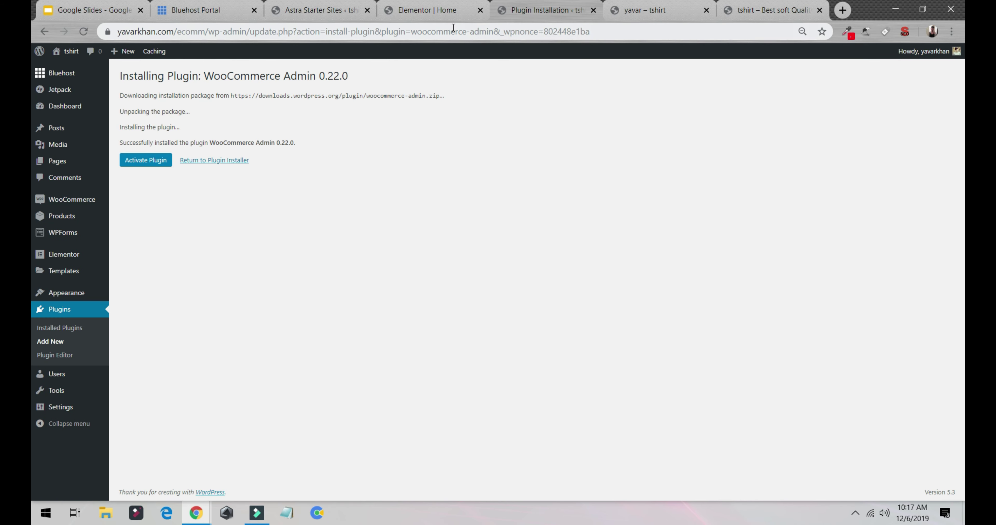
{"action": "left_click", "coordinate": [138, 164]}
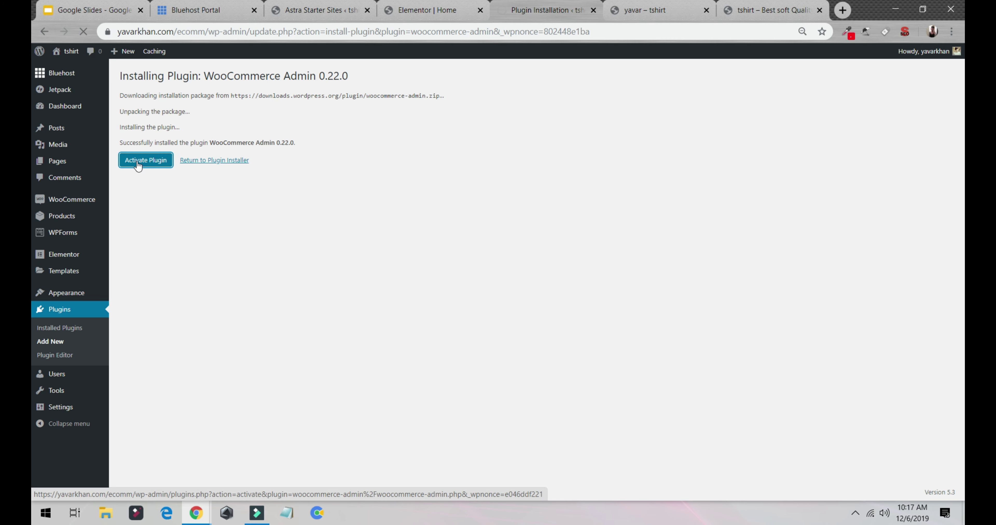
{"action": "left_click", "coordinate": [145, 160]}
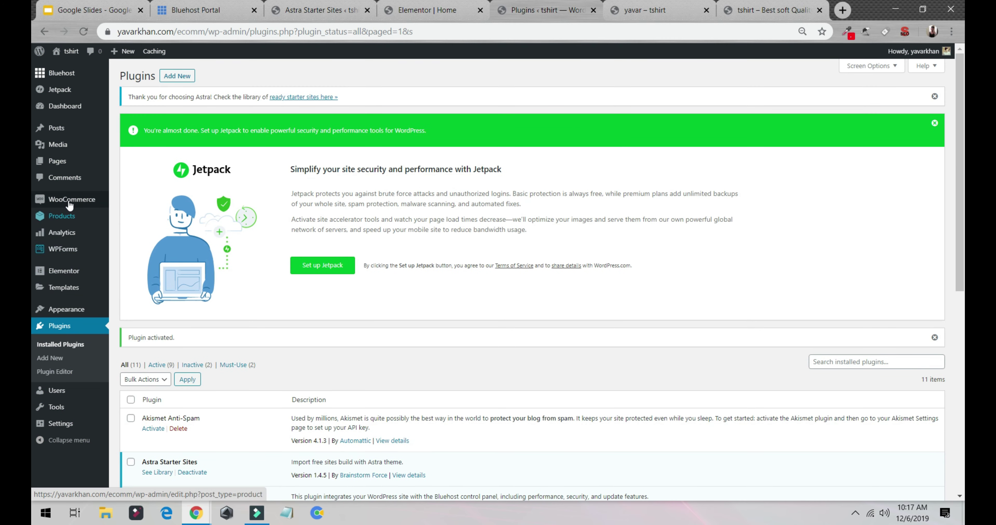
{"action": "left_click", "coordinate": [70, 201]}
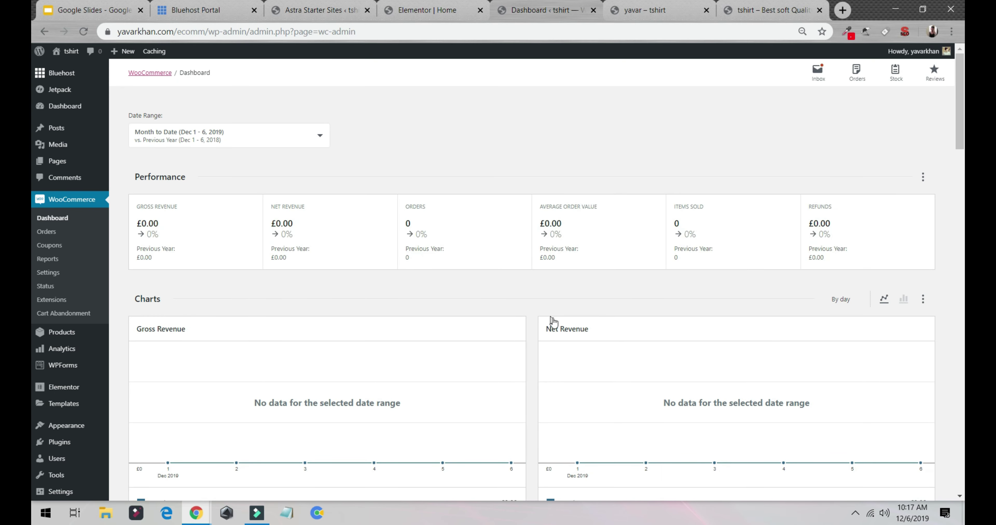
Scroll past the dashboard figures and go to the WooCommerce General settings.
{"action": "scroll", "coordinate": [552, 322], "scroll_direction": "down", "scroll_amount": 4}
{"action": "scroll", "coordinate": [525, 326], "scroll_direction": "down", "scroll_amount": 5}
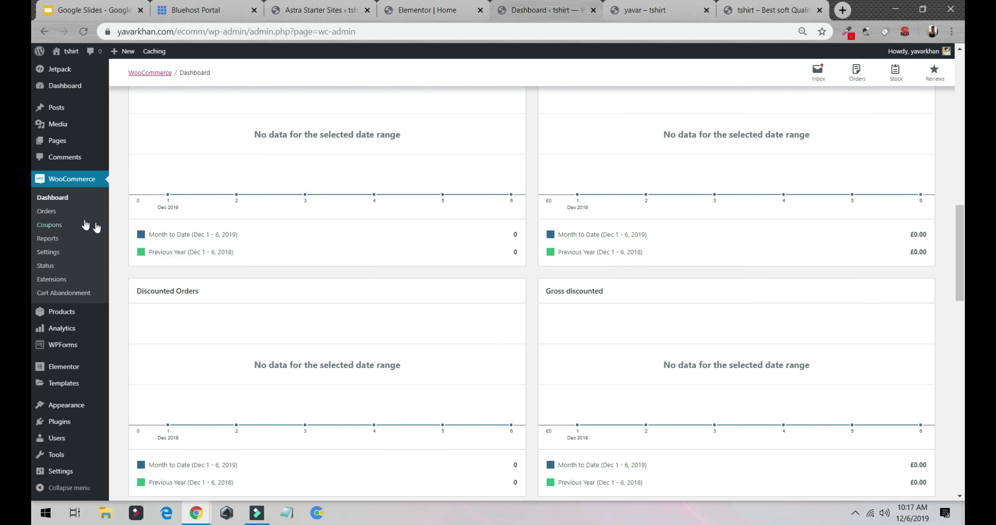
{"action": "left_click", "coordinate": [53, 253]}
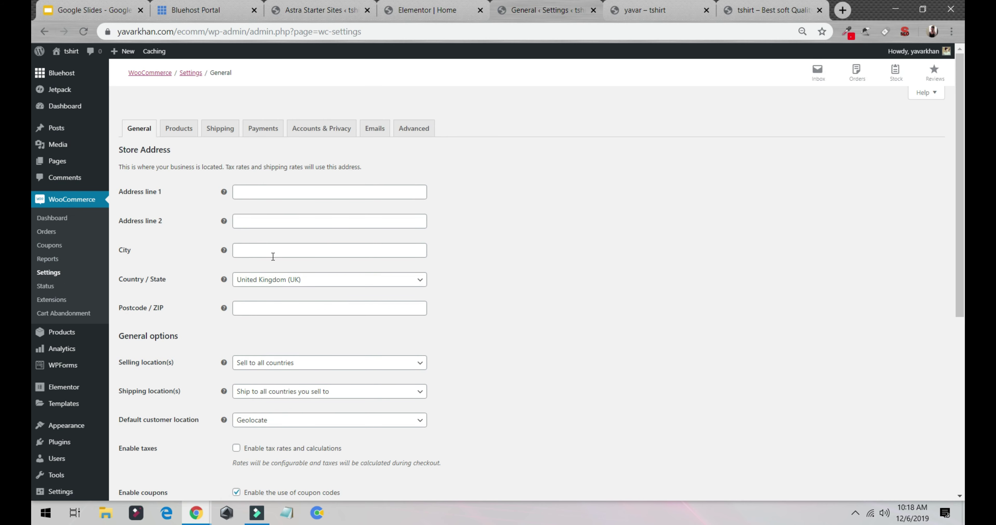
Change the store currency to United States (US) dollar and save the settings.
{"action": "scroll", "coordinate": [269, 196], "scroll_direction": "down", "scroll_amount": 8}
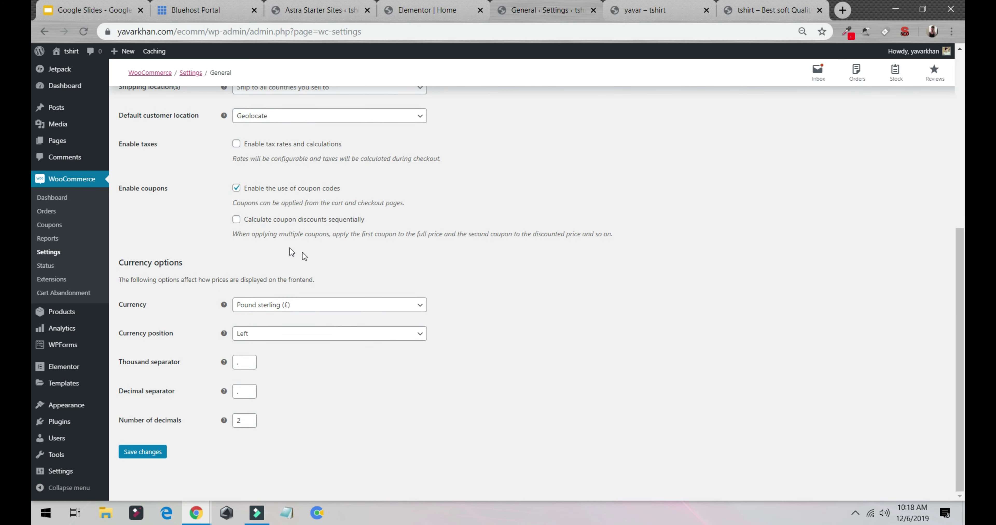
{"action": "left_click", "coordinate": [635, 10]}
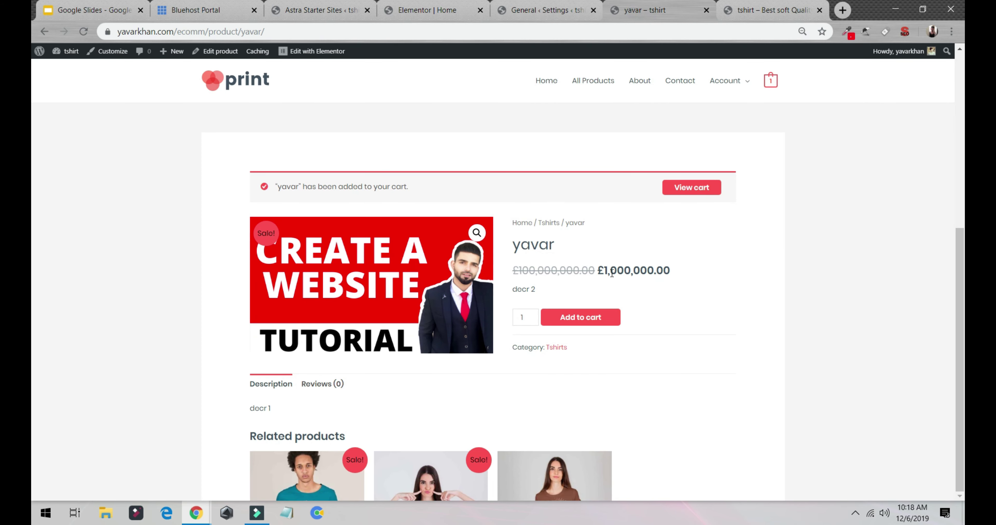
{"action": "left_click", "coordinate": [542, 11]}
{"action": "scroll", "coordinate": [157, 253], "scroll_direction": "up", "scroll_amount": 8}
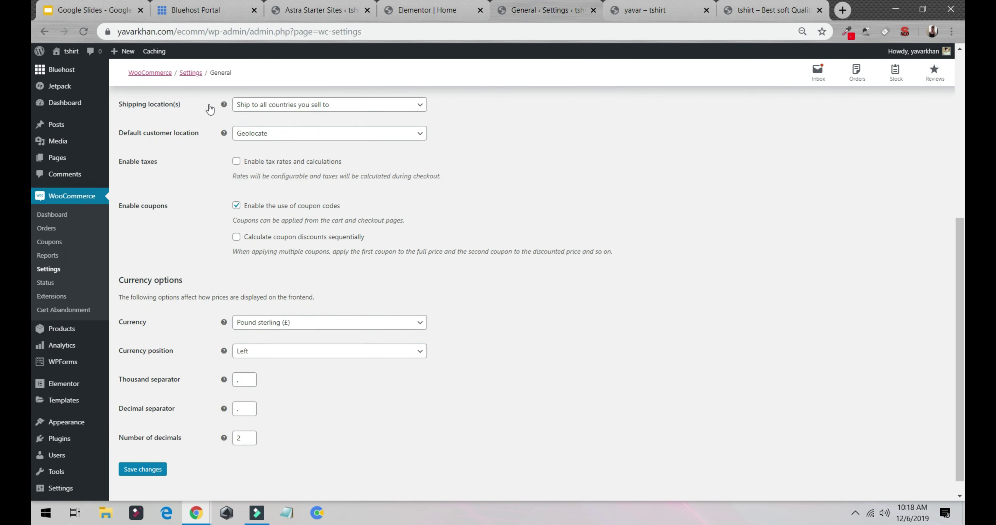
{"action": "scroll", "coordinate": [185, 293], "scroll_direction": "down", "scroll_amount": 6}
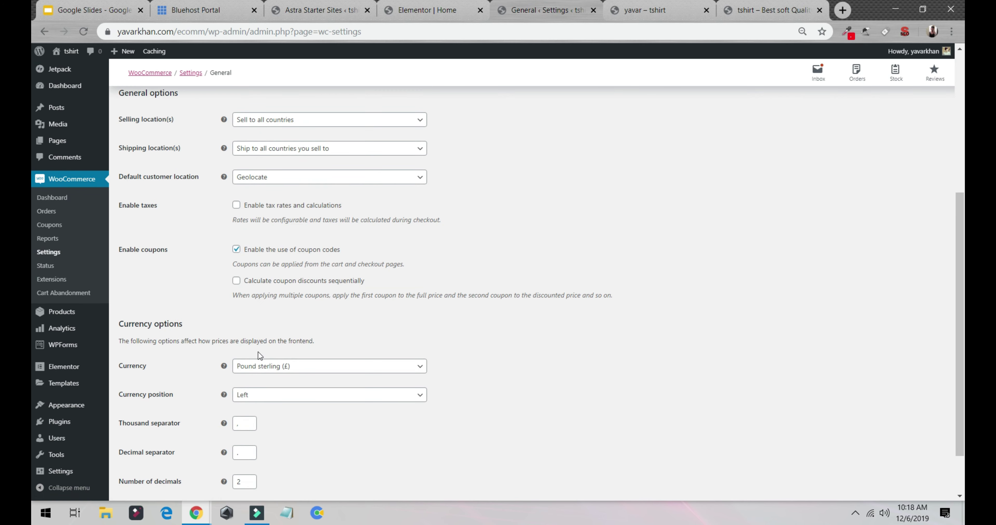
{"action": "left_click", "coordinate": [264, 365]}
{"action": "left_click", "coordinate": [293, 385]}
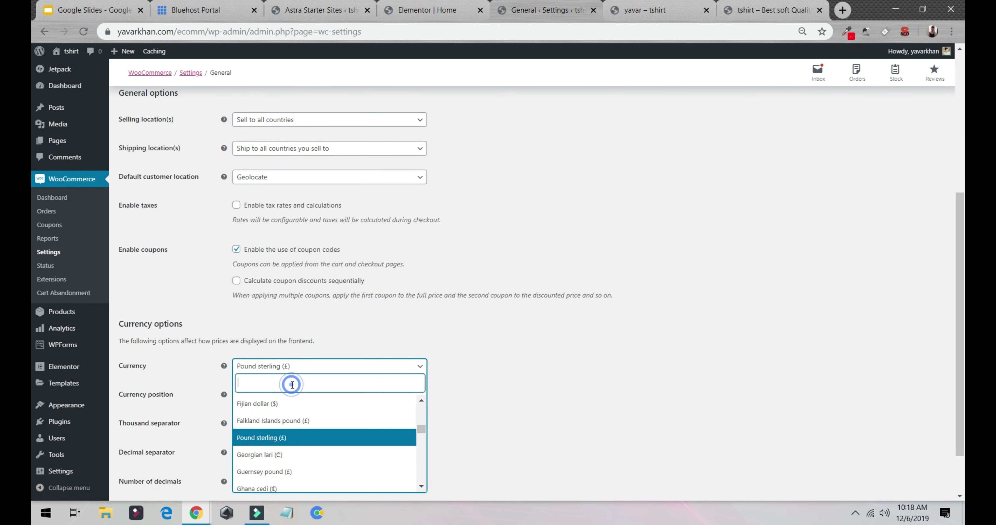
{"action": "type", "text": "unit"}
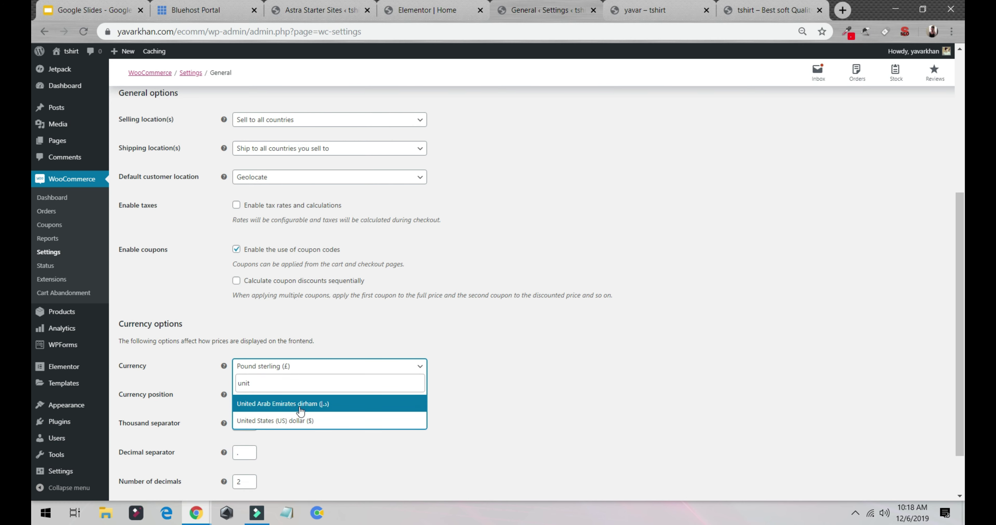
{"action": "left_click", "coordinate": [310, 421]}
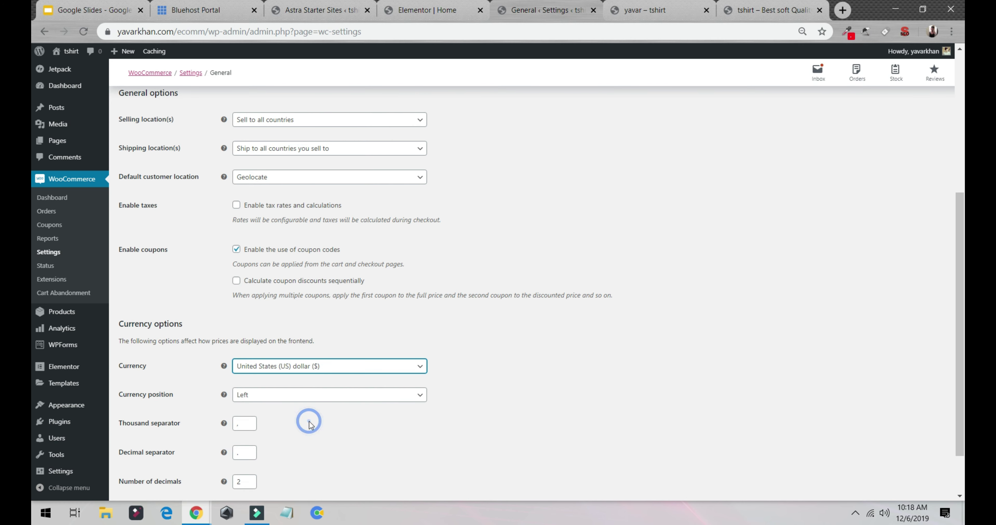
{"action": "scroll", "coordinate": [307, 422], "scroll_direction": "down", "scroll_amount": 1}
{"action": "left_click", "coordinate": [142, 452]}
Reload the storefront product to confirm the $1,000,000.00 price, then go to Payments settings.
{"action": "left_click", "coordinate": [657, 12]}
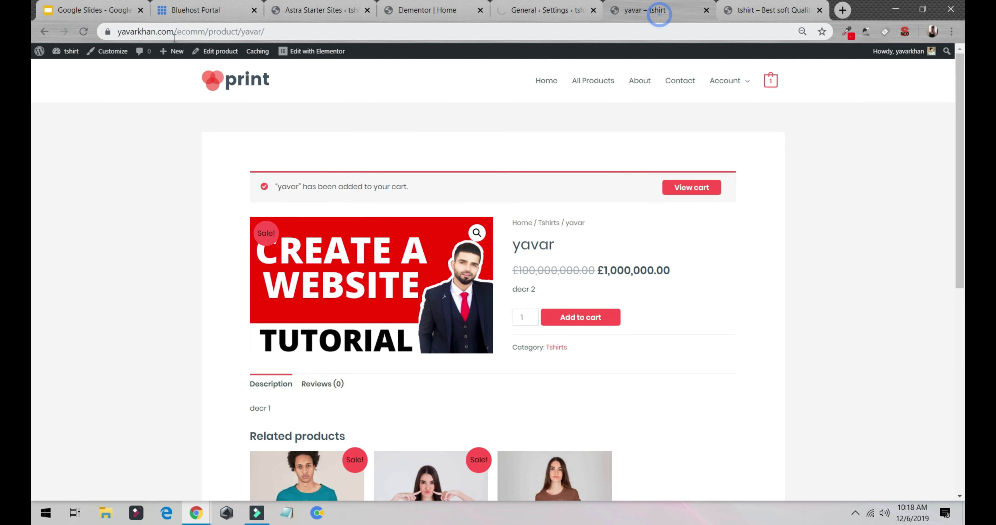
{"action": "left_click", "coordinate": [84, 32]}
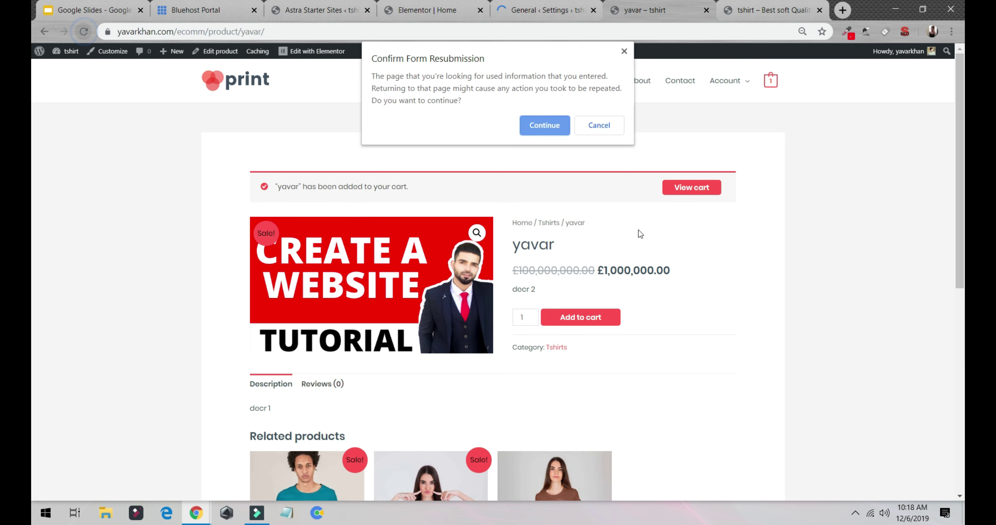
{"action": "left_click", "coordinate": [544, 123]}
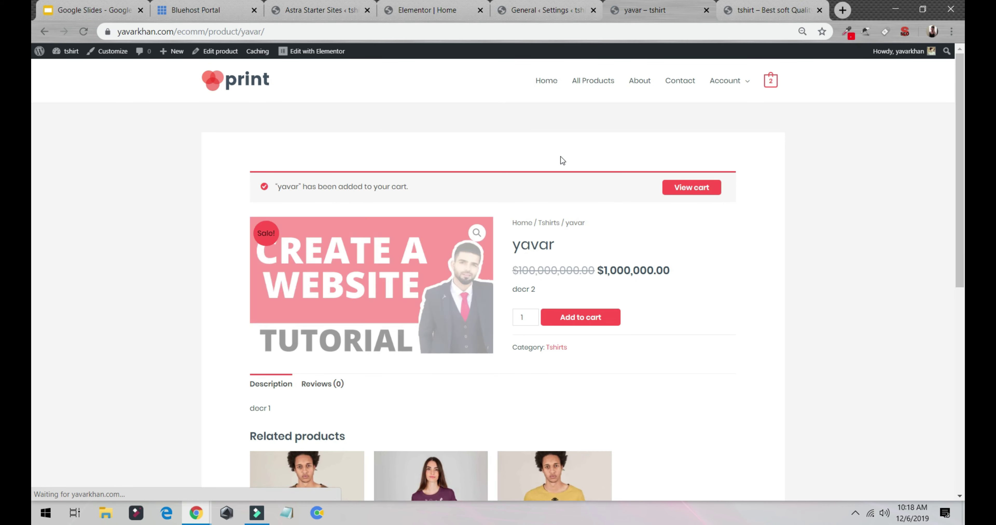
{"action": "left_click_drag", "start_coordinate": [602, 270], "coordinate": [670, 271]}
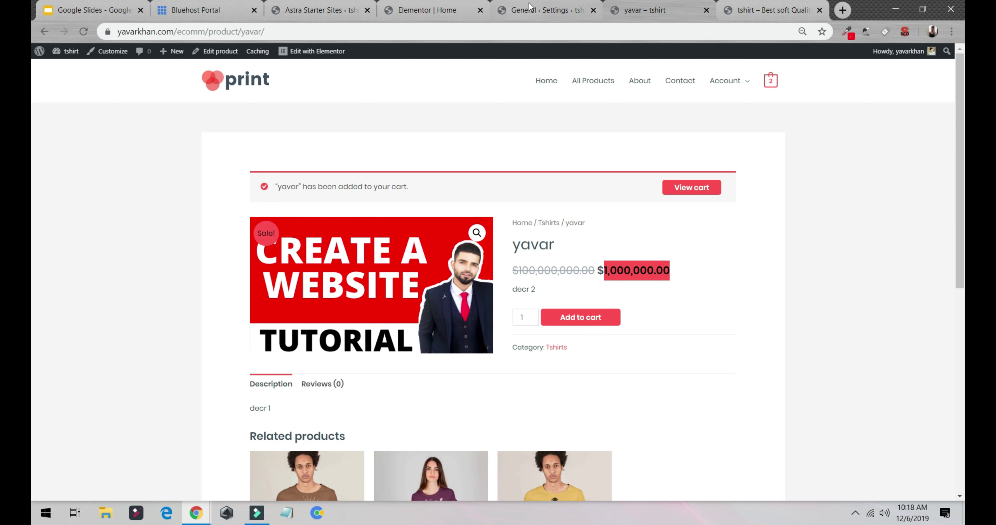
{"action": "left_click", "coordinate": [538, 10]}
{"action": "left_click", "coordinate": [258, 127]}
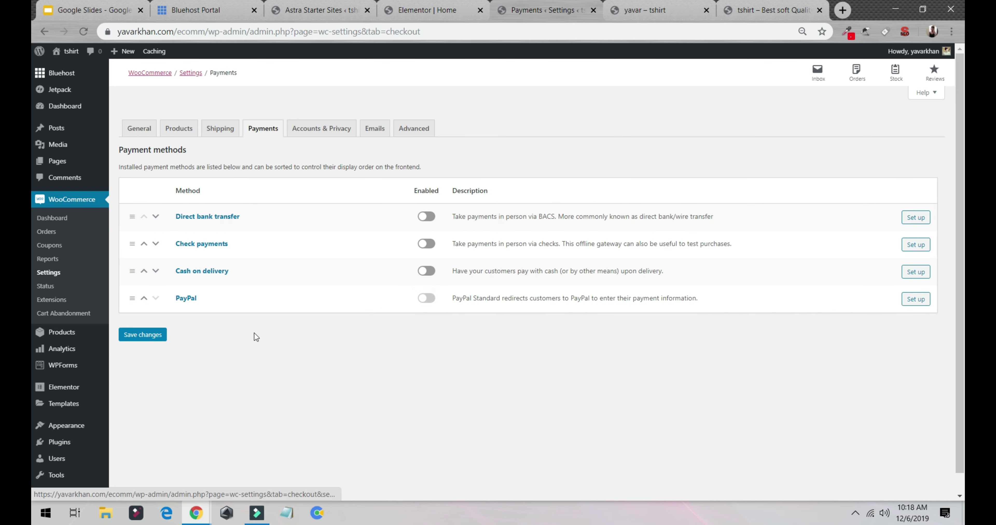
Enable and save PayPal as a payment method, then add another yavar t-shirt to the cart.
{"action": "left_click", "coordinate": [425, 298]}
{"action": "left_click", "coordinate": [143, 335]}
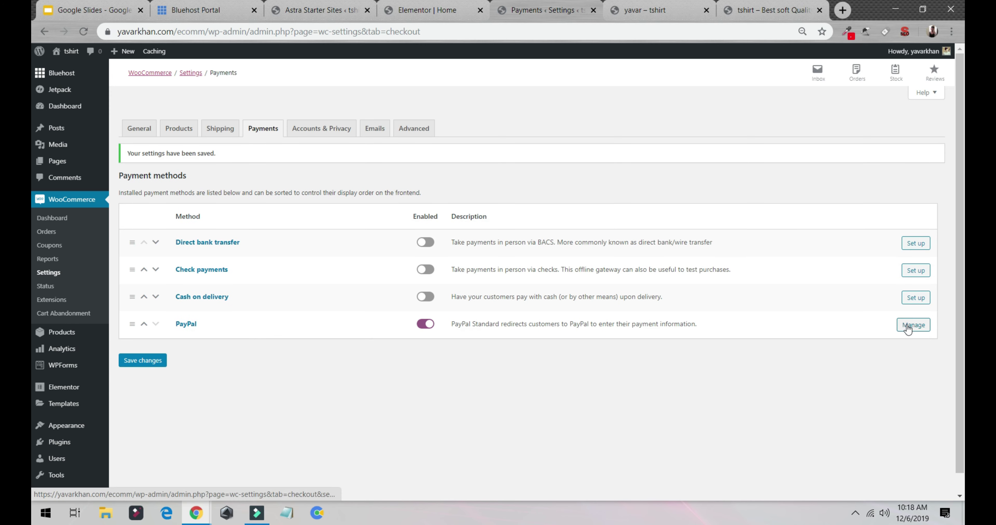
{"action": "left_click", "coordinate": [907, 328]}
{"action": "left_click", "coordinate": [653, 11]}
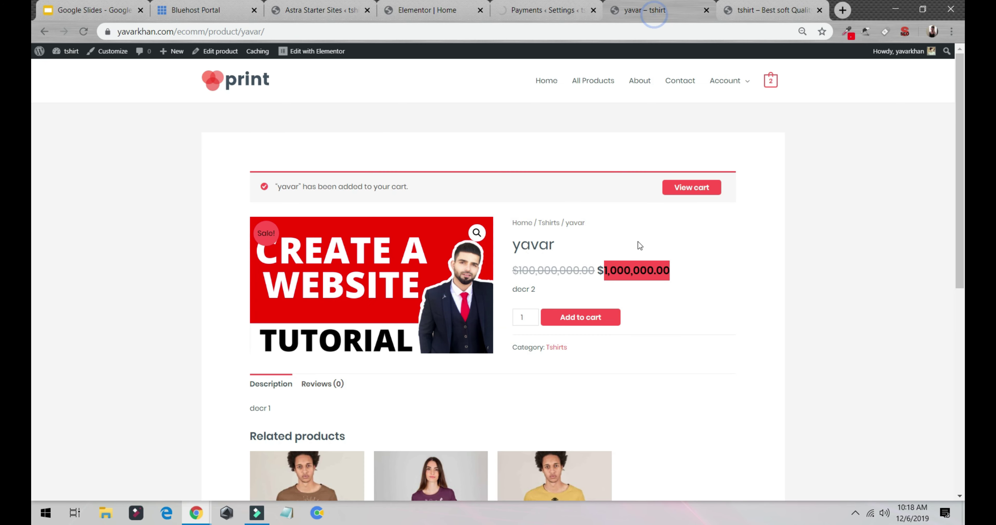
{"action": "left_click", "coordinate": [574, 318]}
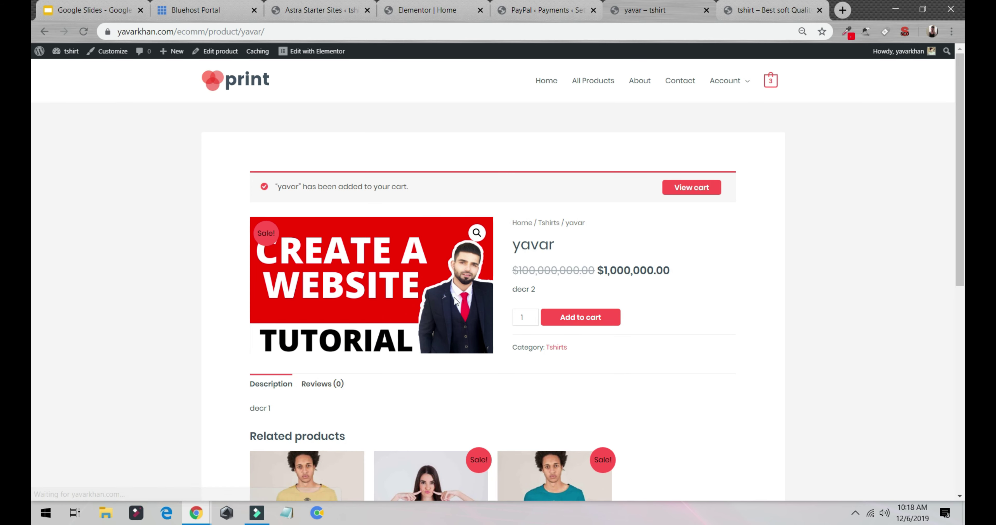
Proceed from the cart to checkout, review the $3,000,000.00 PayPal order, and return to PayPal settings.
{"action": "left_click", "coordinate": [682, 193]}
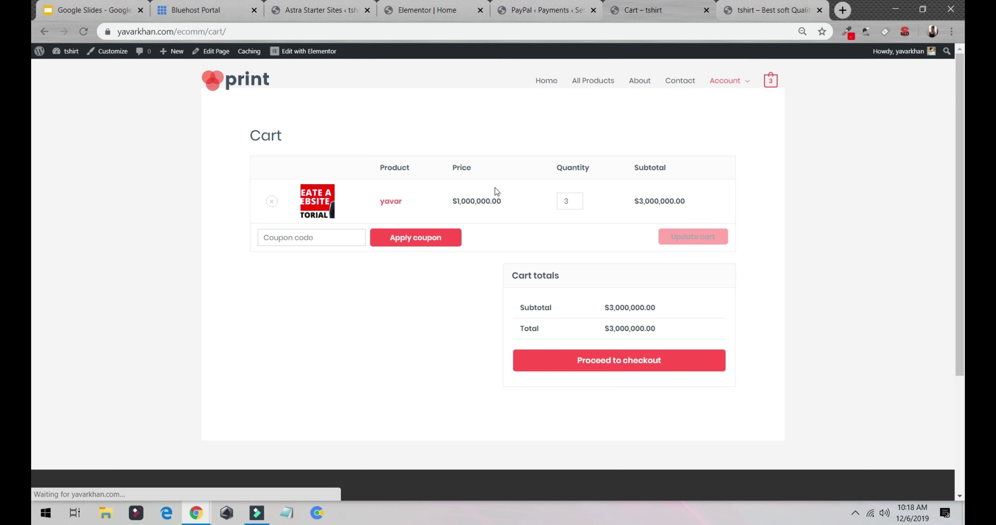
{"action": "left_click", "coordinate": [564, 362]}
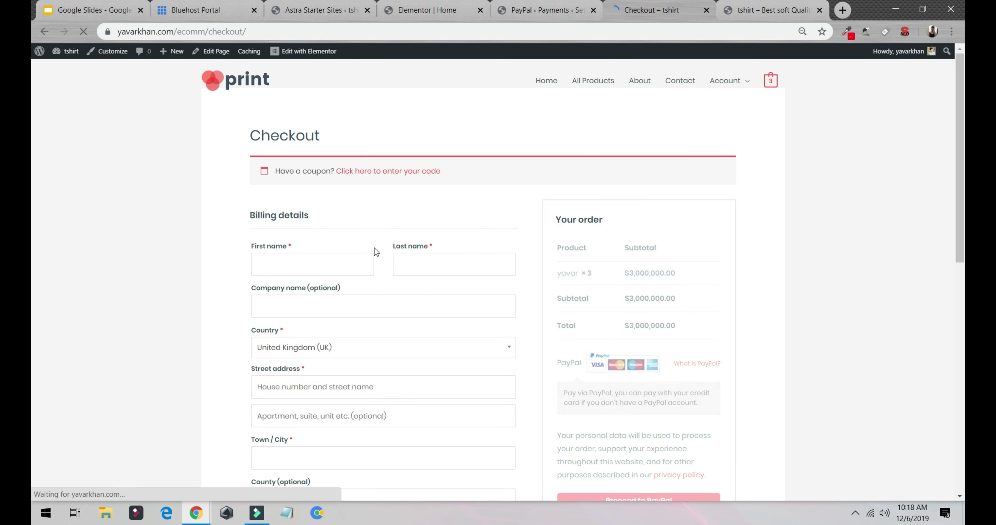
{"action": "scroll", "coordinate": [555, 303], "scroll_direction": "down", "scroll_amount": 3}
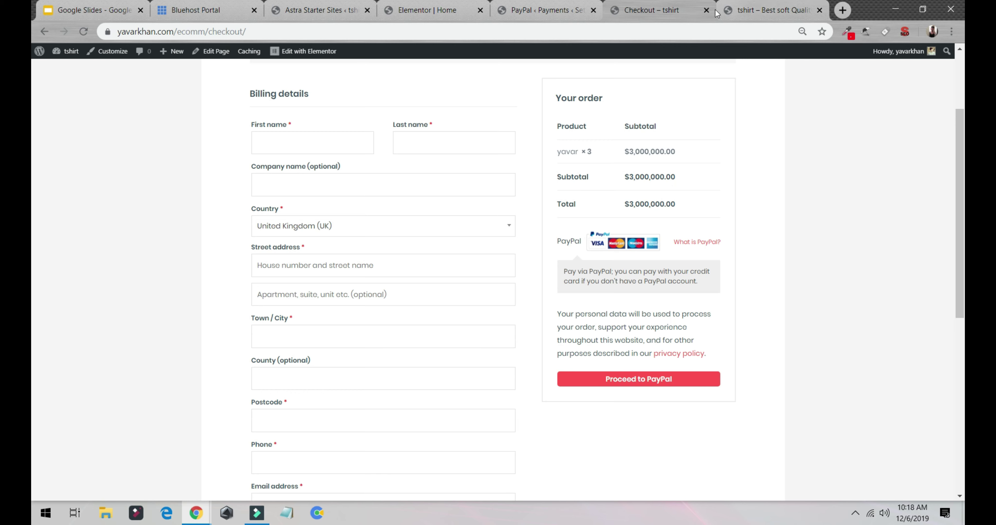
{"action": "left_click", "coordinate": [555, 12]}
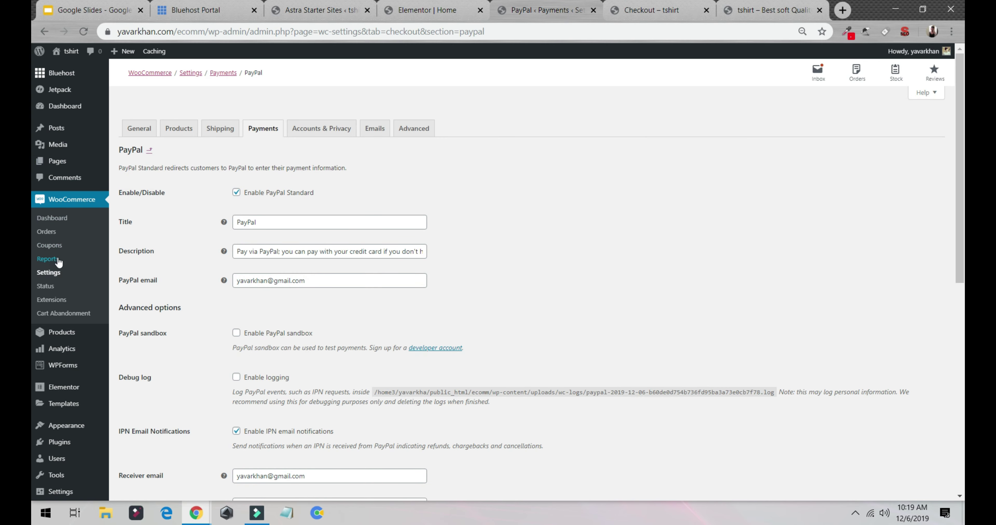
Pass through Reports and Dashboard to the empty Coupons list and start the first coupon.
{"action": "left_click", "coordinate": [47, 260]}
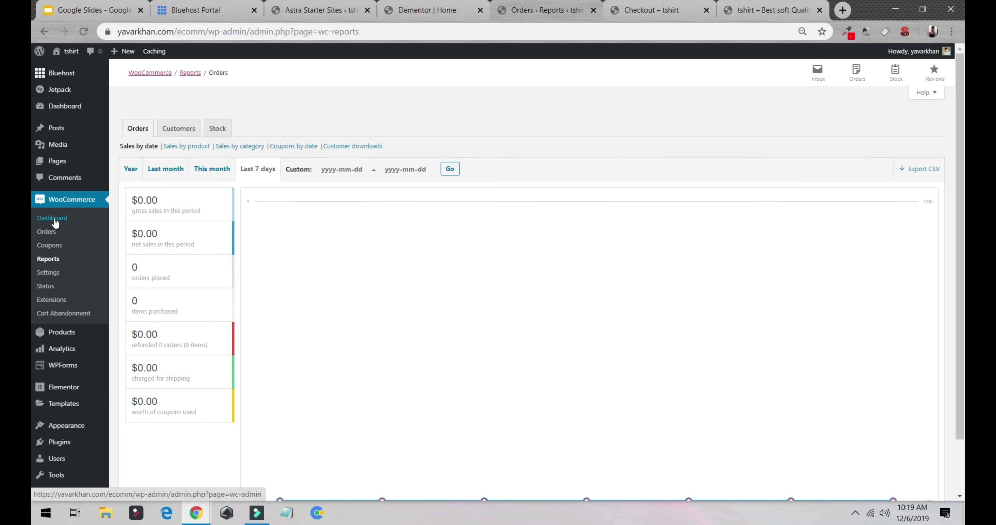
{"action": "left_click", "coordinate": [54, 218]}
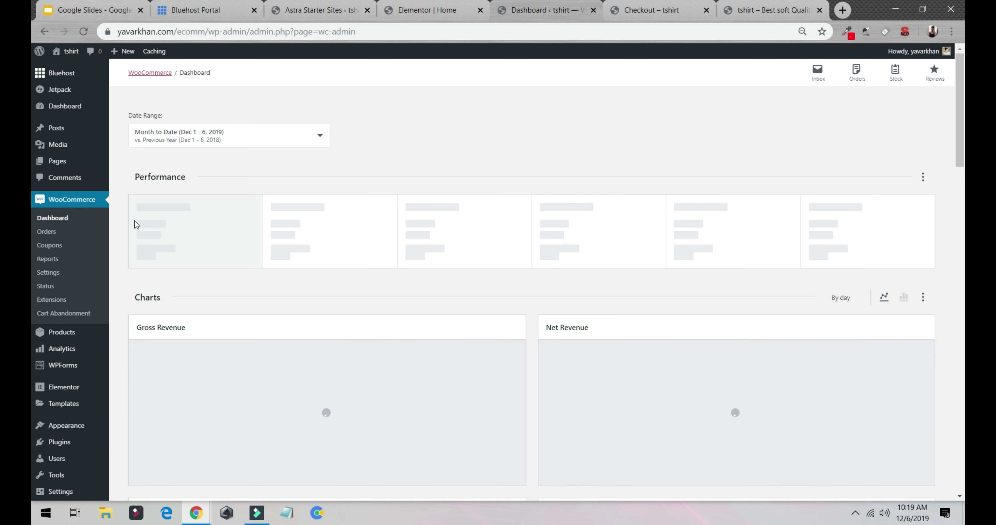
{"action": "left_click", "coordinate": [59, 248]}
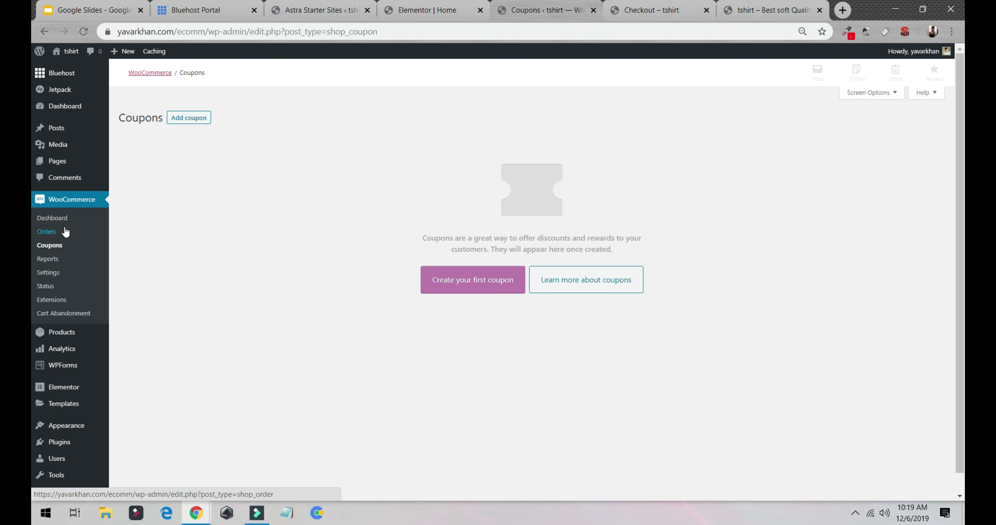
{"action": "left_click", "coordinate": [460, 286]}
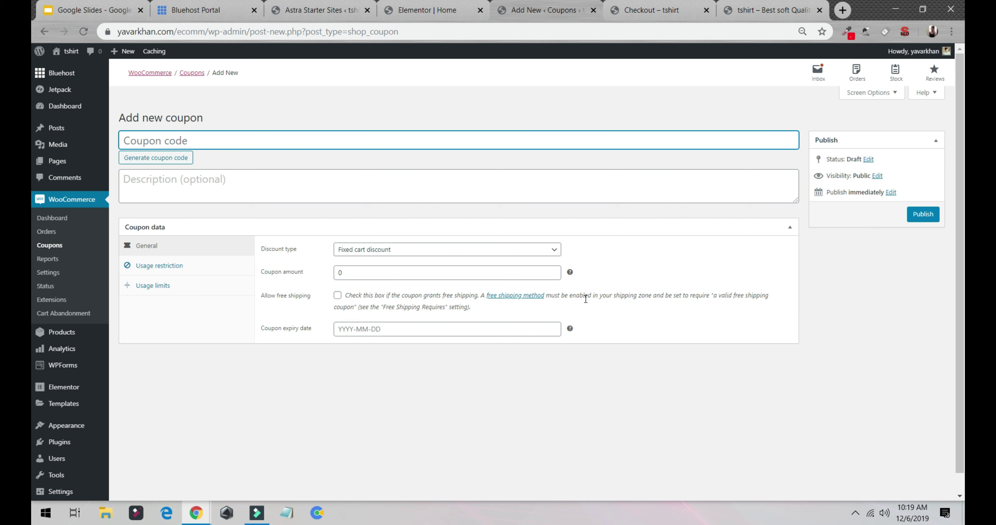
Set the coupon amount to 5000 and start filling in the code and description fields.
{"action": "left_click", "coordinate": [357, 276]}
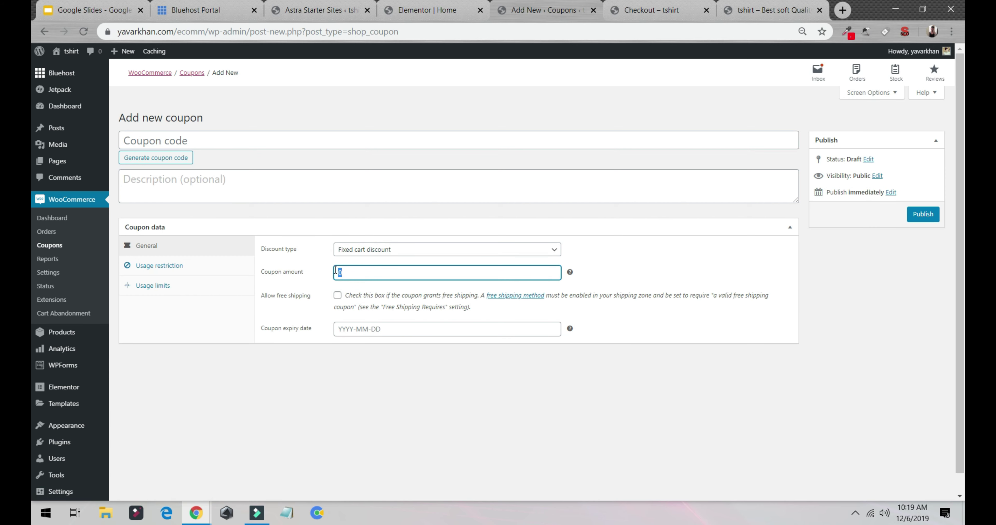
{"action": "type", "text": "5000"}
{"action": "left_click", "coordinate": [174, 266]}
{"action": "left_click", "coordinate": [188, 251]}
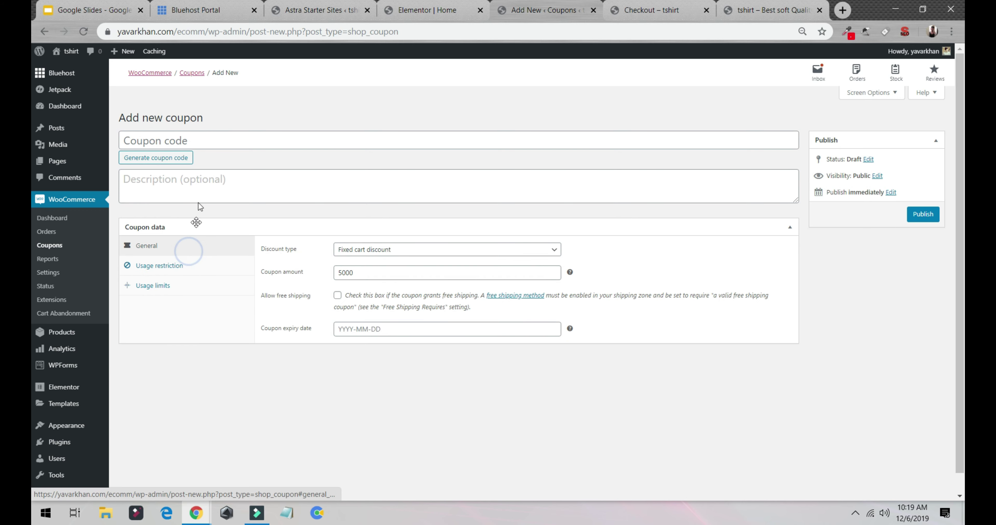
{"action": "left_click", "coordinate": [198, 142]}
{"action": "type", "text": "yavar"}
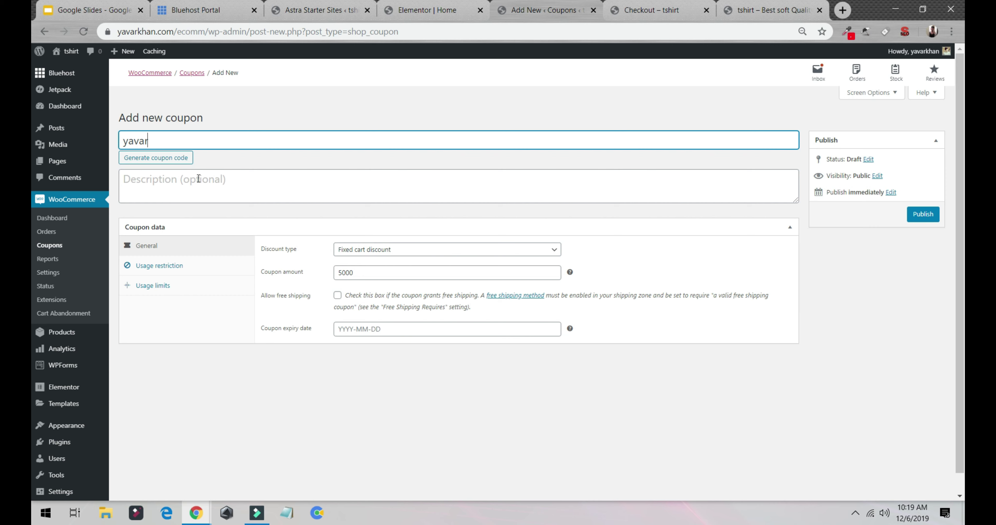
{"action": "left_click", "coordinate": [199, 180]}
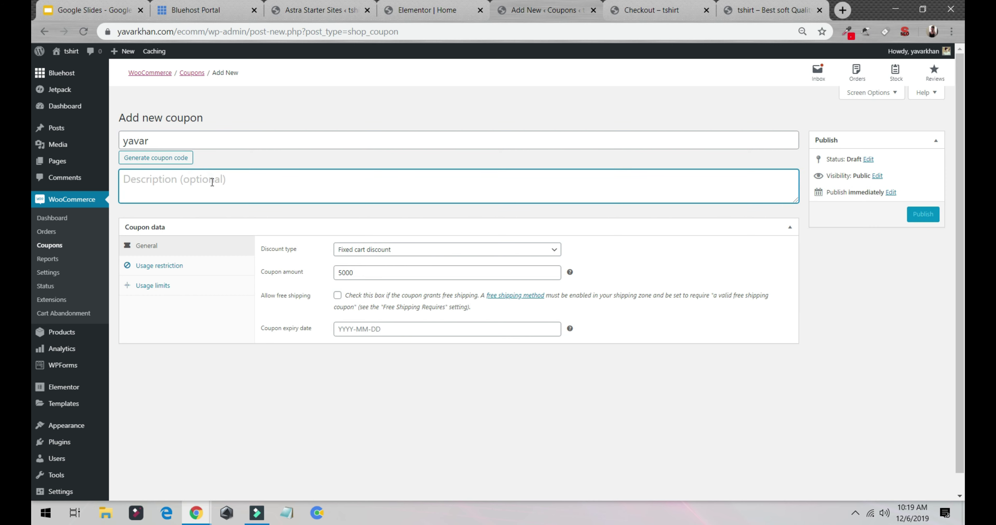
{"action": "type", "text": "de"}
{"action": "left_click", "coordinate": [186, 156]}
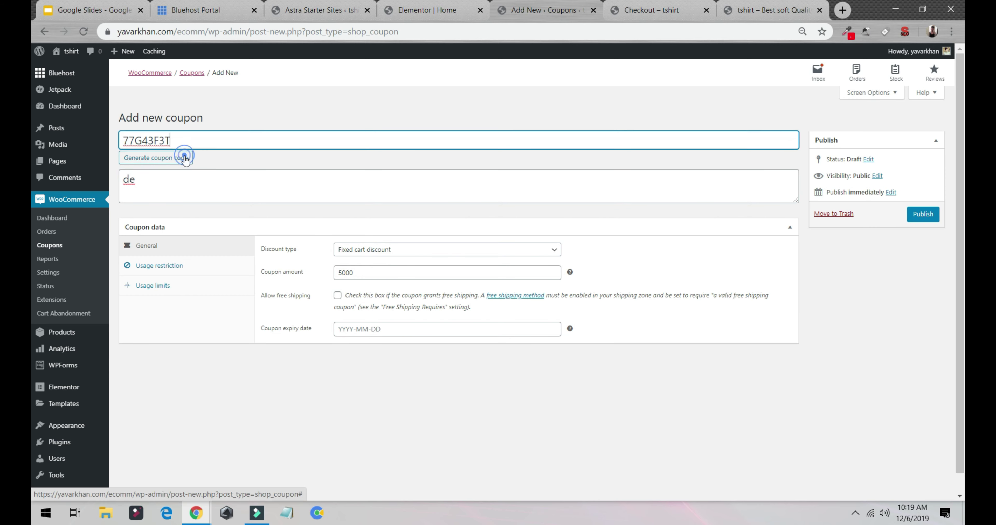
{"action": "double_click", "coordinate": [225, 143]}
{"action": "key", "text": "ctrl+c"}
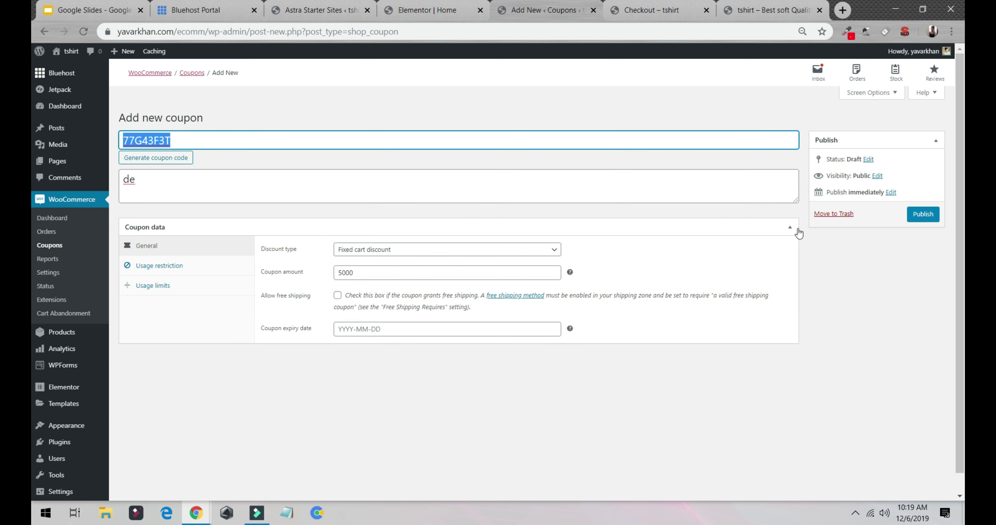
{"action": "left_click", "coordinate": [922, 214]}
{"action": "left_click", "coordinate": [657, 9]}
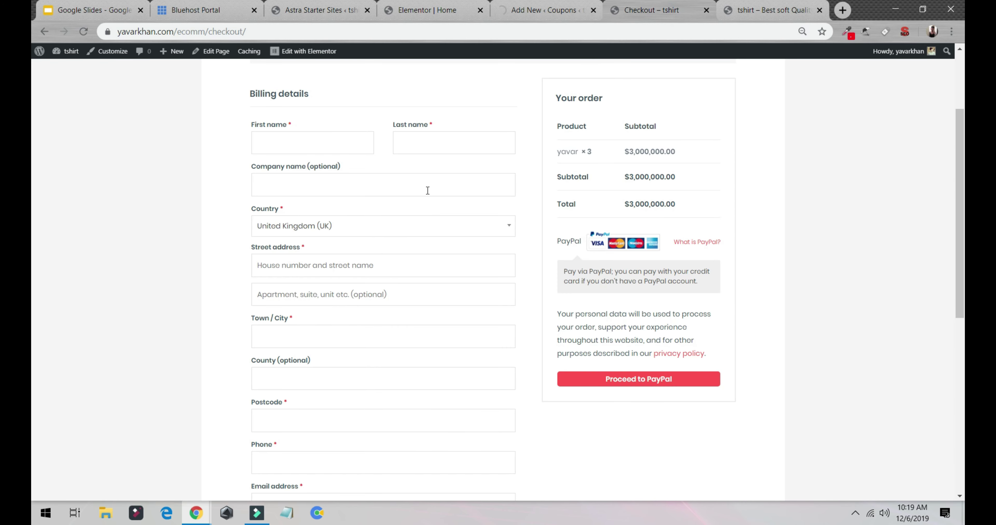
{"action": "scroll", "coordinate": [425, 201], "scroll_direction": "down", "scroll_amount": 8}
{"action": "scroll", "coordinate": [422, 215], "scroll_direction": "up", "scroll_amount": 10}
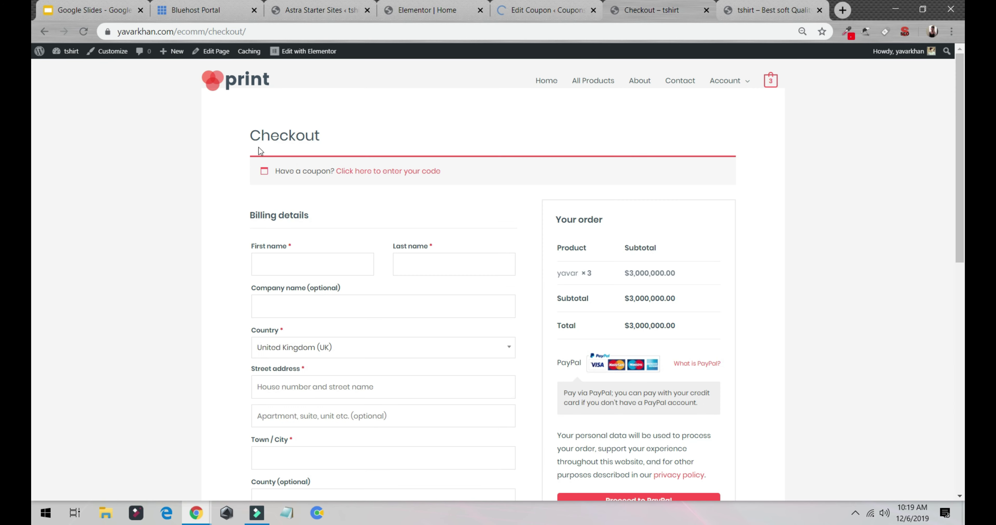
Apply coupon 77G43F3T in the cart, bringing the checkout total to $2,995,000.00.
{"action": "left_click", "coordinate": [776, 89]}
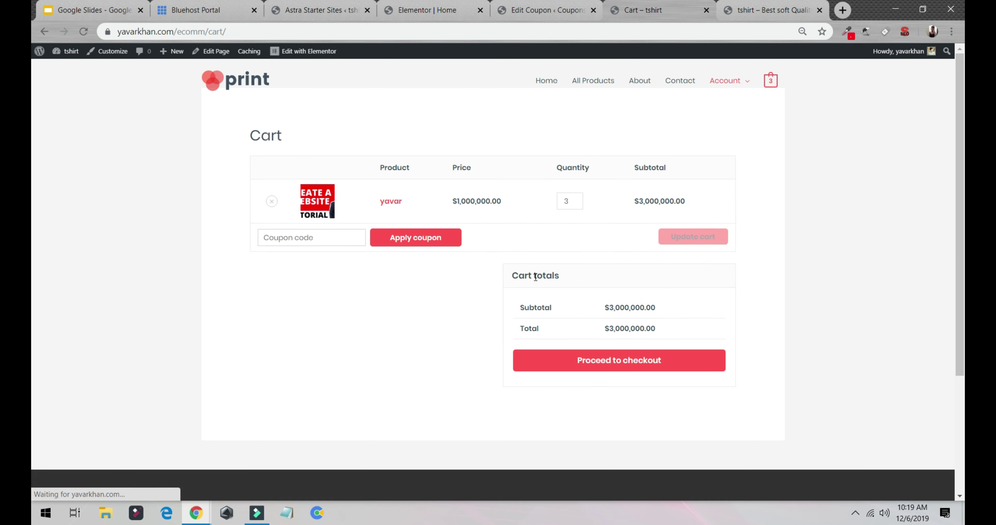
{"action": "left_click", "coordinate": [322, 237]}
{"action": "key", "text": "ctrl+v"}
{"action": "left_click", "coordinate": [397, 236]}
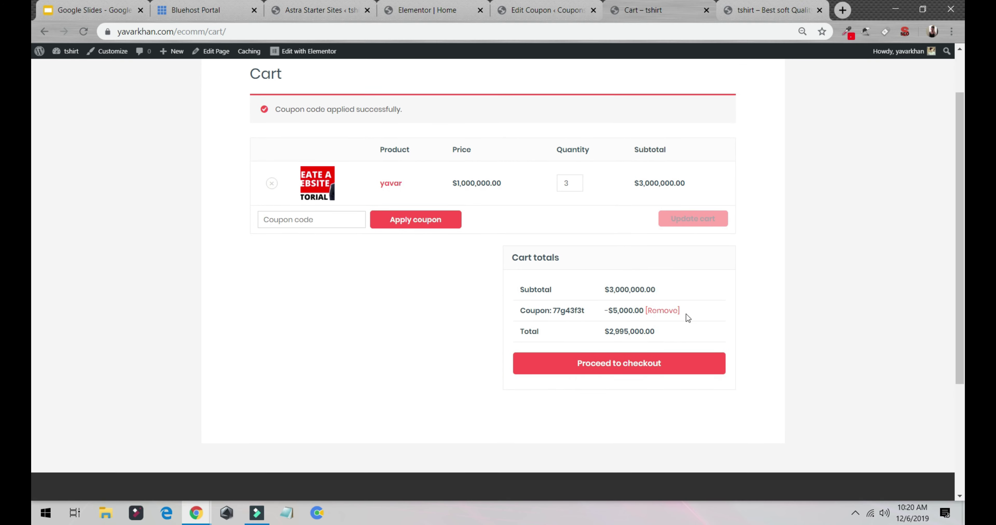
{"action": "left_click", "coordinate": [620, 363]}
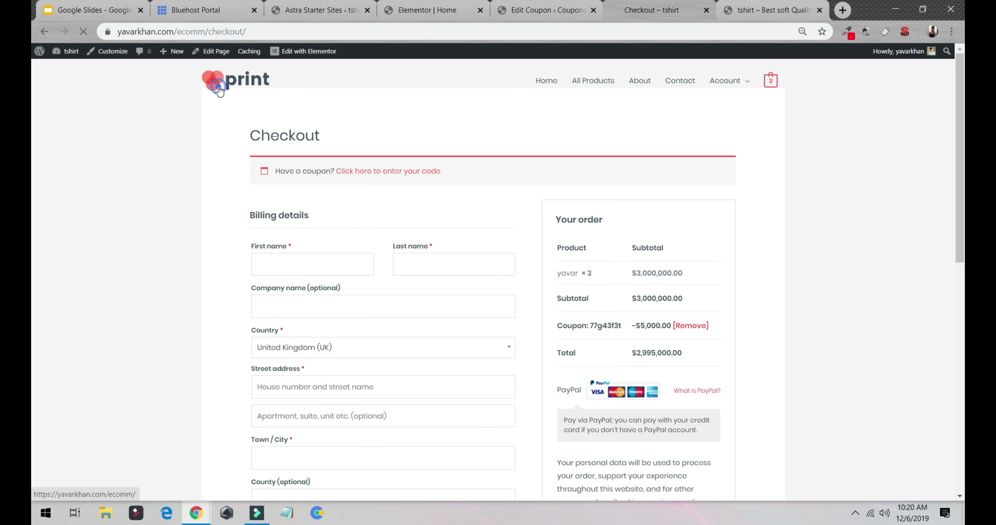
{"action": "left_click", "coordinate": [219, 91]}
{"action": "left_click", "coordinate": [842, 10]}
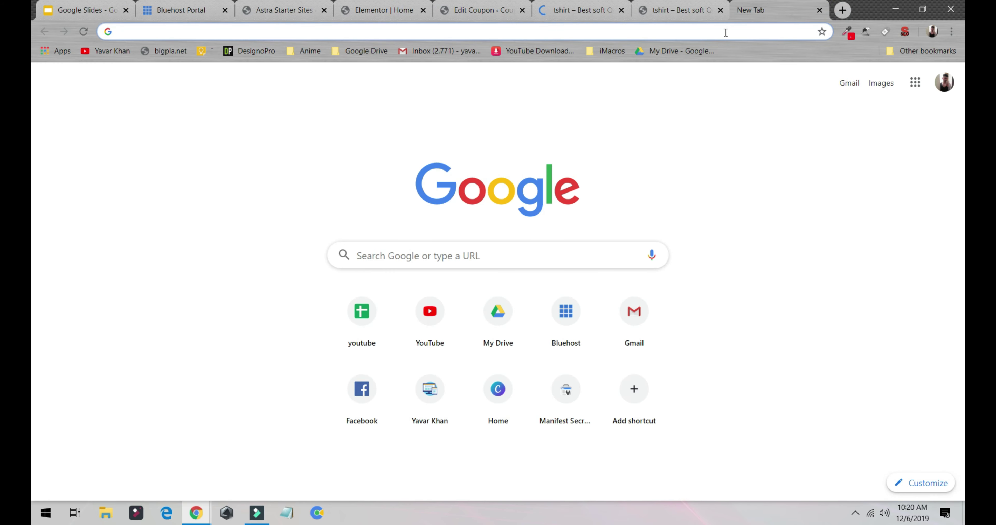
Search Google for 'ali' and open the AliExpress site in the new tab.
{"action": "type", "text": "ali"}
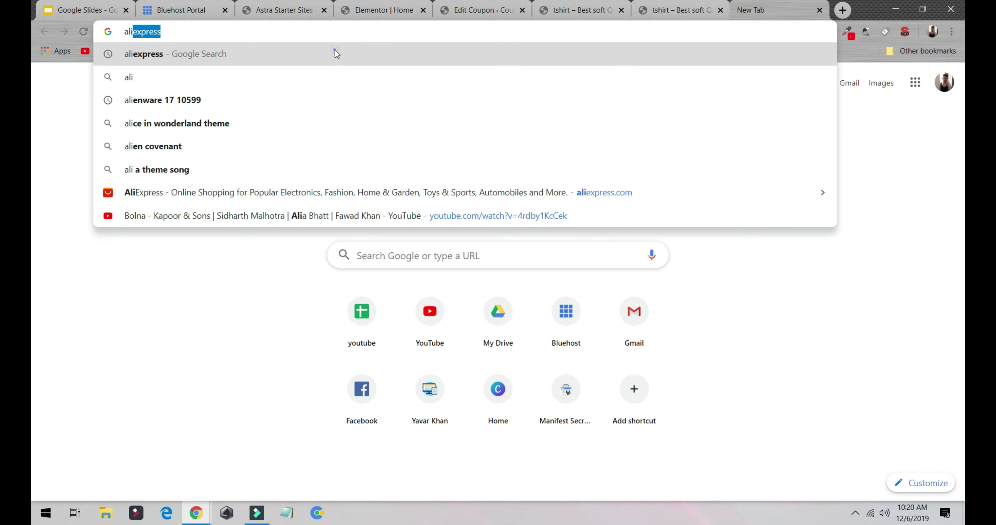
{"action": "left_click", "coordinate": [335, 54]}
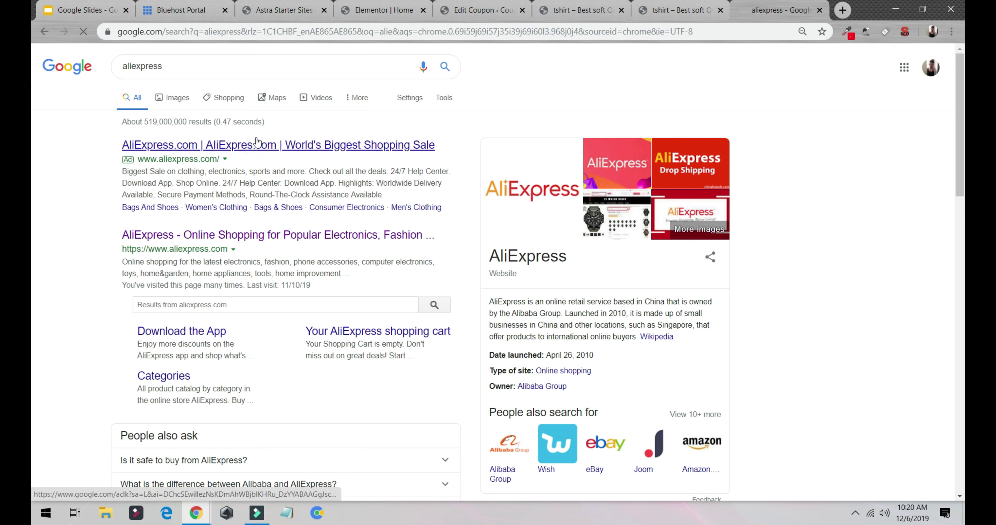
{"action": "left_click", "coordinate": [256, 144]}
{"action": "left_click", "coordinate": [580, 11]}
{"action": "left_click", "coordinate": [766, 11]}
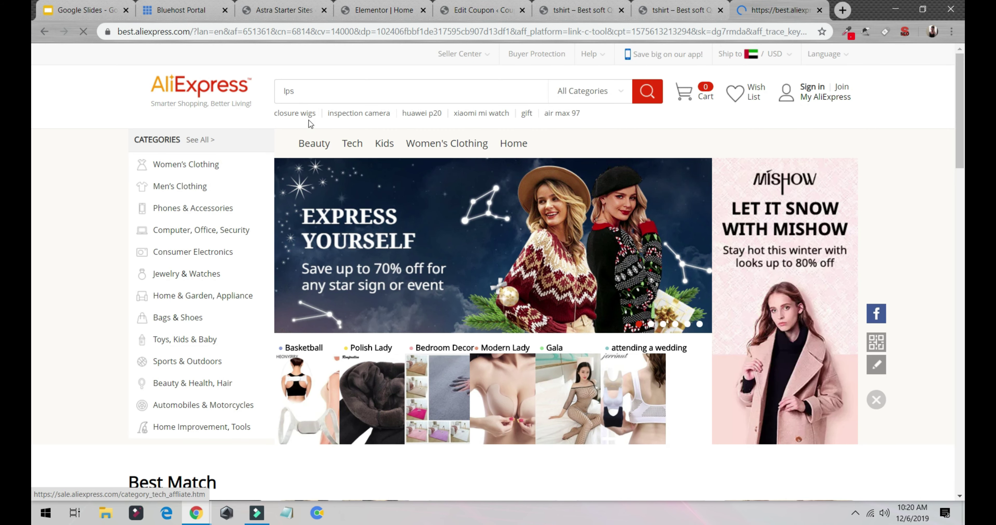
Browse the AliExpress product listings, then return to the t-shirt store homepage.
{"action": "scroll", "coordinate": [233, 168], "scroll_direction": "down", "scroll_amount": 6}
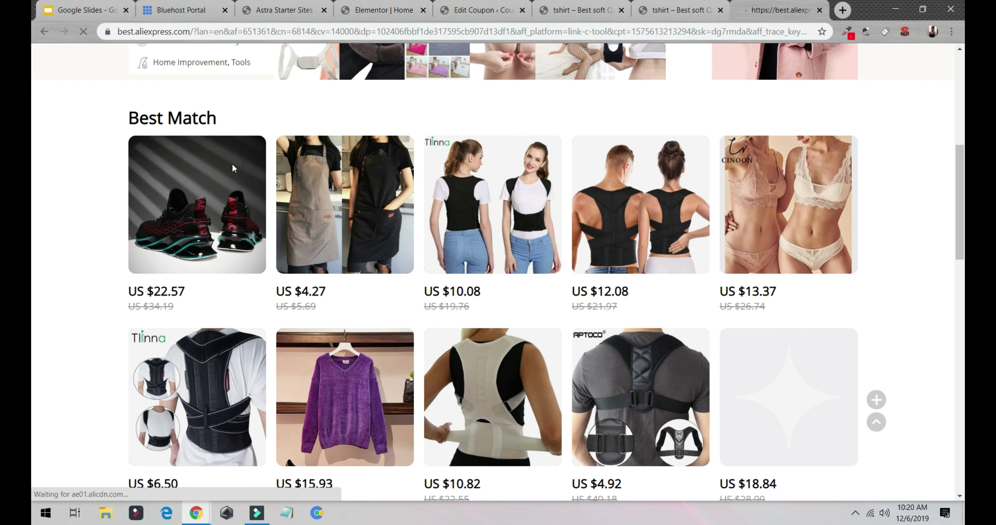
{"action": "scroll", "coordinate": [233, 168], "scroll_direction": "down", "scroll_amount": 8}
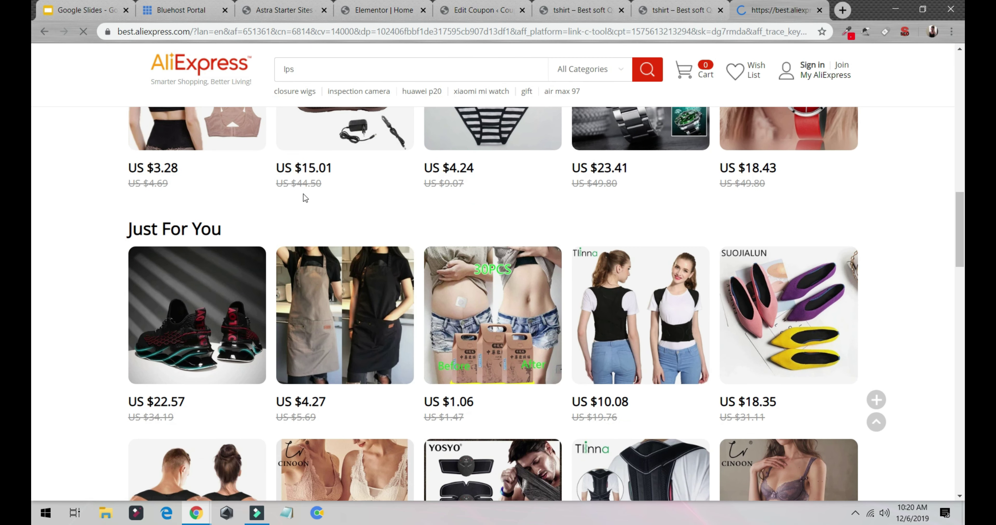
{"action": "scroll", "coordinate": [384, 228], "scroll_direction": "up", "scroll_amount": 2}
{"action": "scroll", "coordinate": [539, 266], "scroll_direction": "down", "scroll_amount": 2}
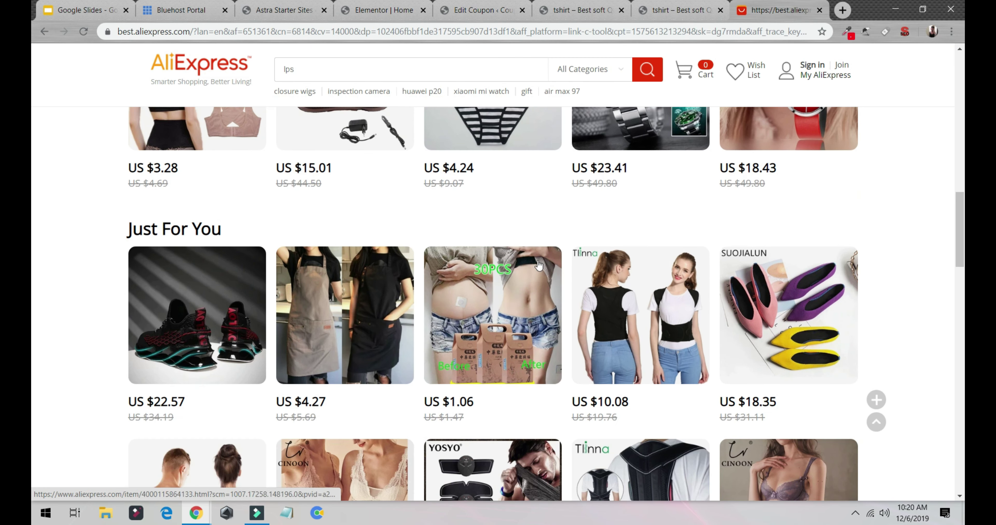
{"action": "scroll", "coordinate": [531, 376], "scroll_direction": "down", "scroll_amount": 3}
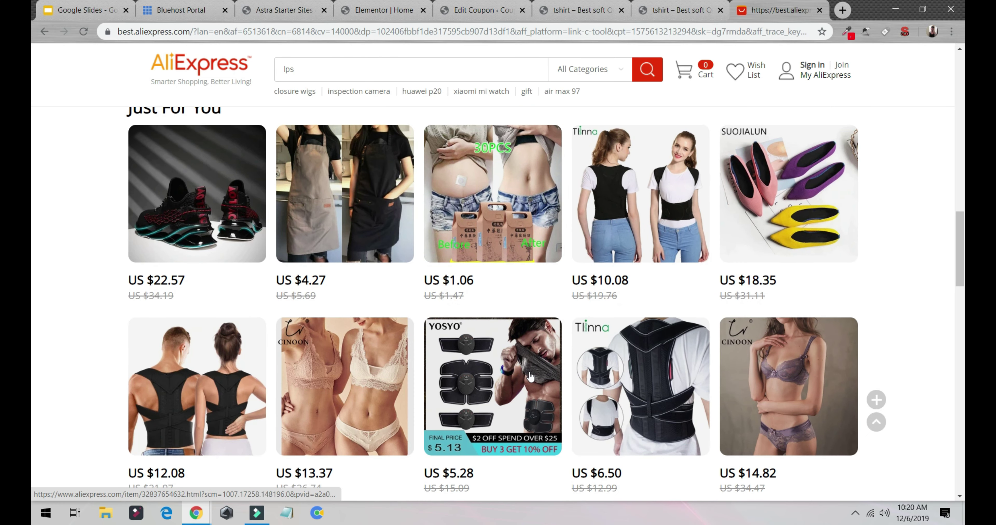
{"action": "scroll", "coordinate": [529, 376], "scroll_direction": "down", "scroll_amount": 3}
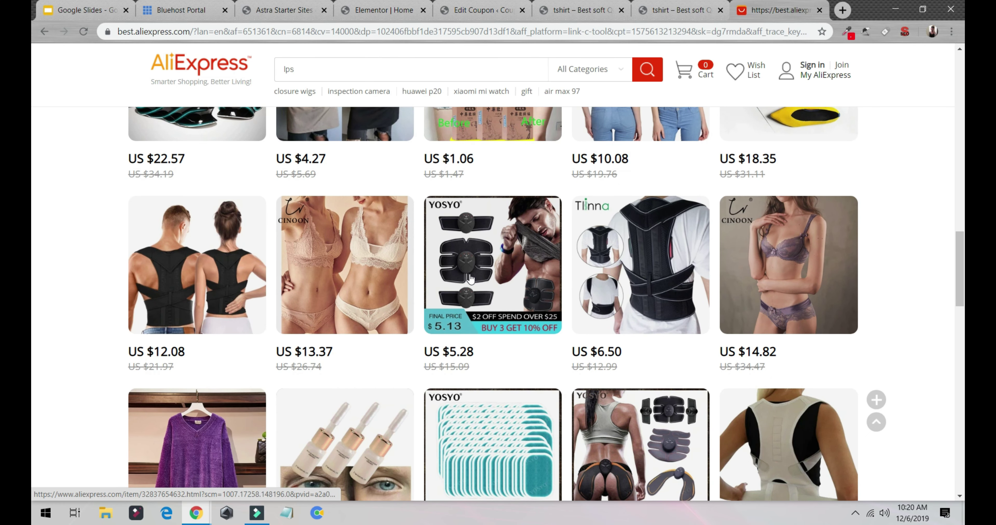
{"action": "scroll", "coordinate": [471, 276], "scroll_direction": "down", "scroll_amount": 3}
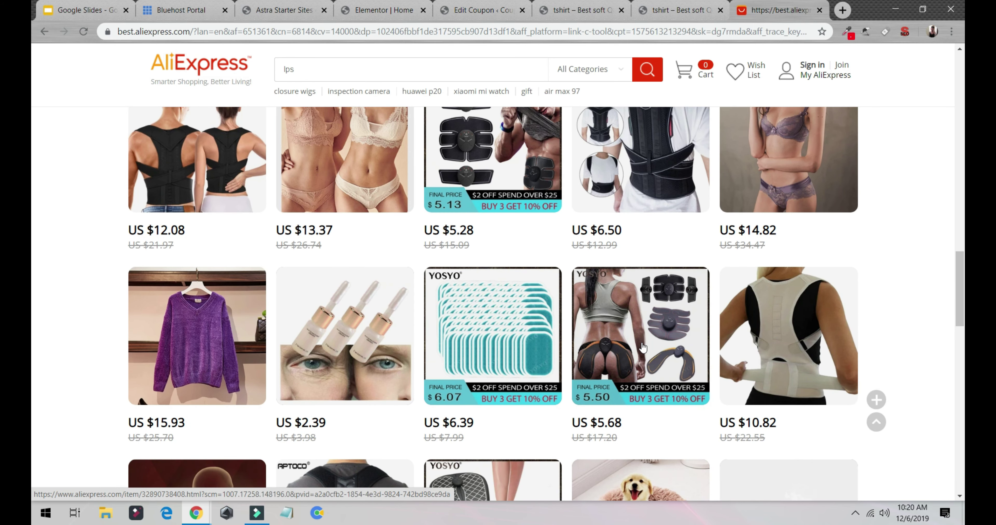
{"action": "scroll", "coordinate": [642, 347], "scroll_direction": "down", "scroll_amount": 9}
{"action": "scroll", "coordinate": [611, 219], "scroll_direction": "up", "scroll_amount": 9}
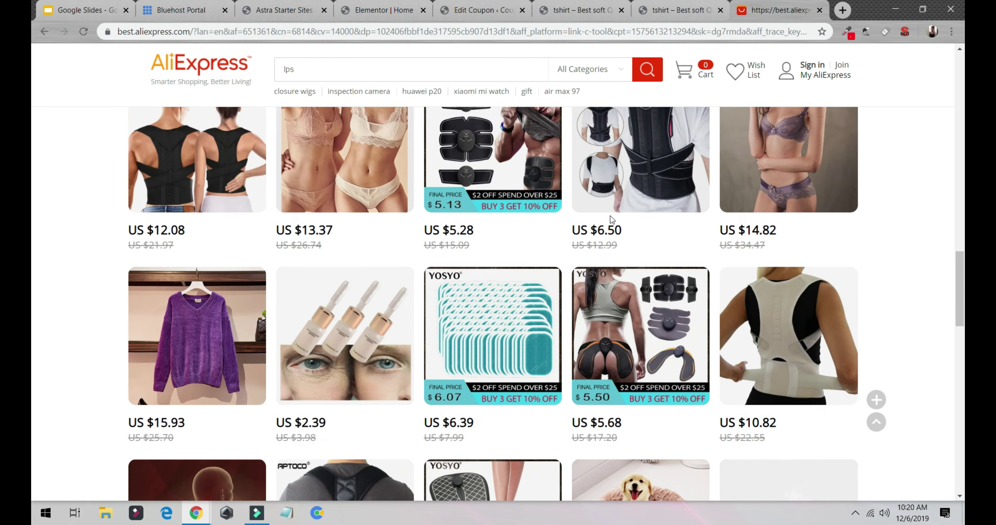
{"action": "scroll", "coordinate": [611, 219], "scroll_direction": "down", "scroll_amount": 6}
{"action": "scroll", "coordinate": [660, 229], "scroll_direction": "up", "scroll_amount": 3}
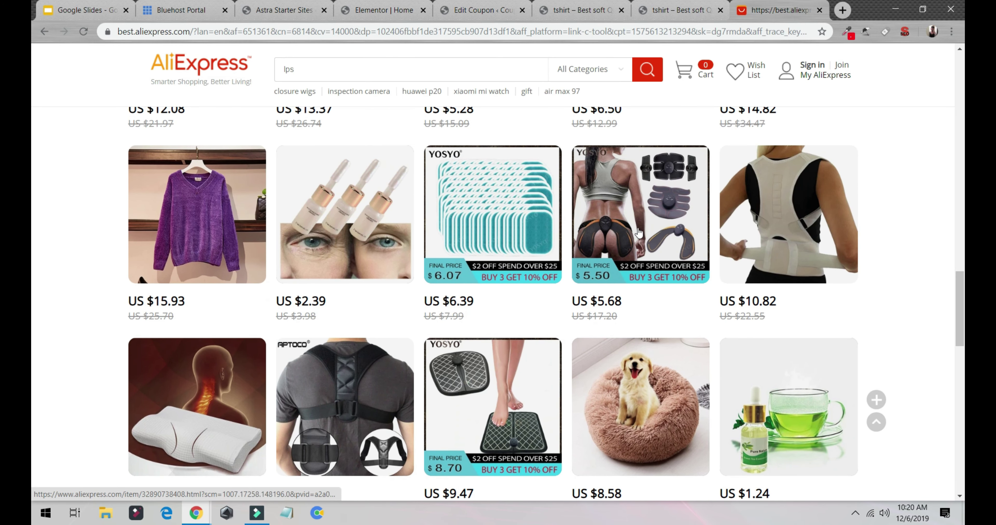
{"action": "scroll", "coordinate": [637, 232], "scroll_direction": "up", "scroll_amount": 3}
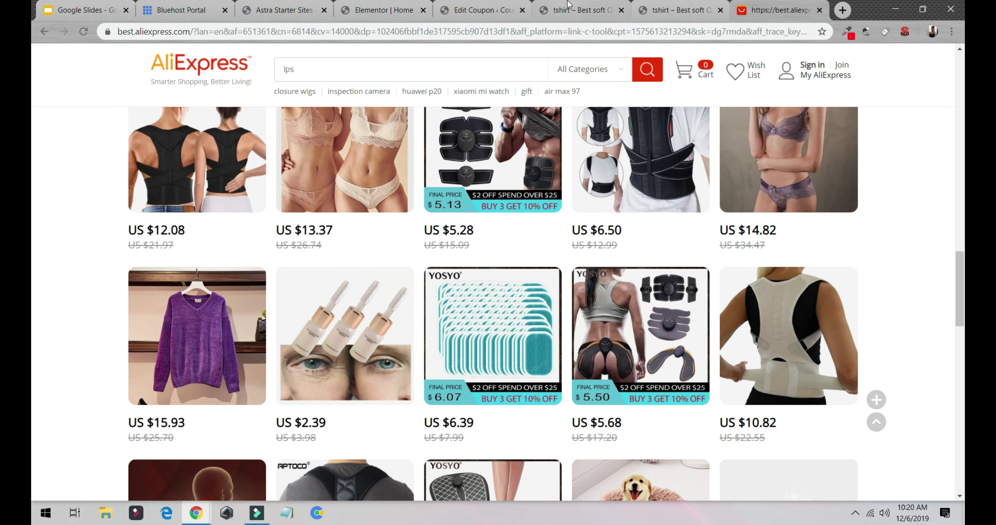
{"action": "left_click", "coordinate": [492, 11]}
{"action": "left_click", "coordinate": [583, 7]}
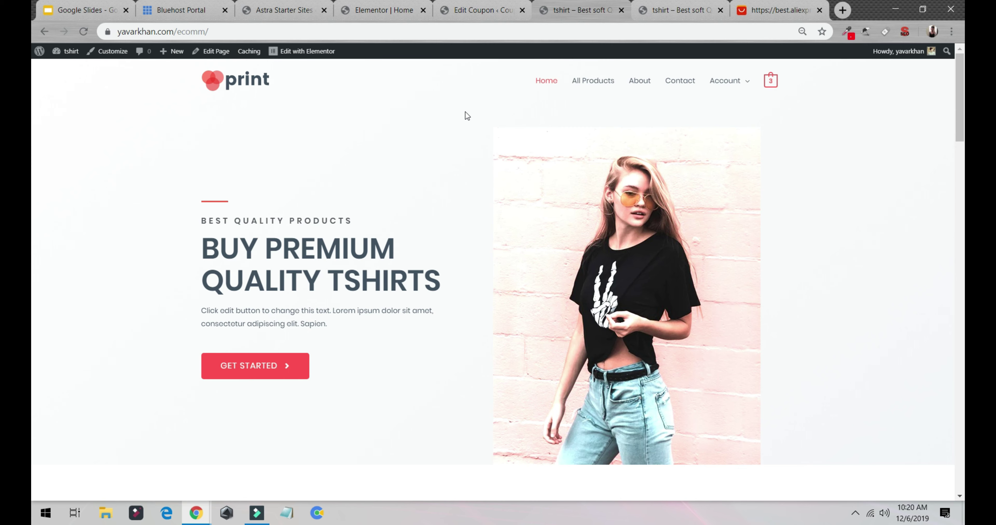
Open Alibaba.com in a new tab via a Google search for 'alib'.
{"action": "left_click", "coordinate": [842, 12]}
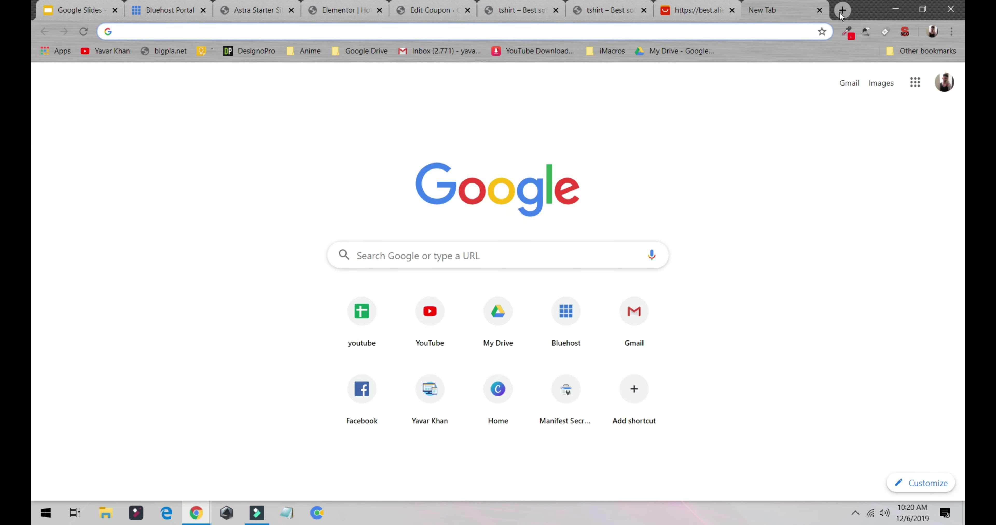
{"action": "type", "text": "alib"}
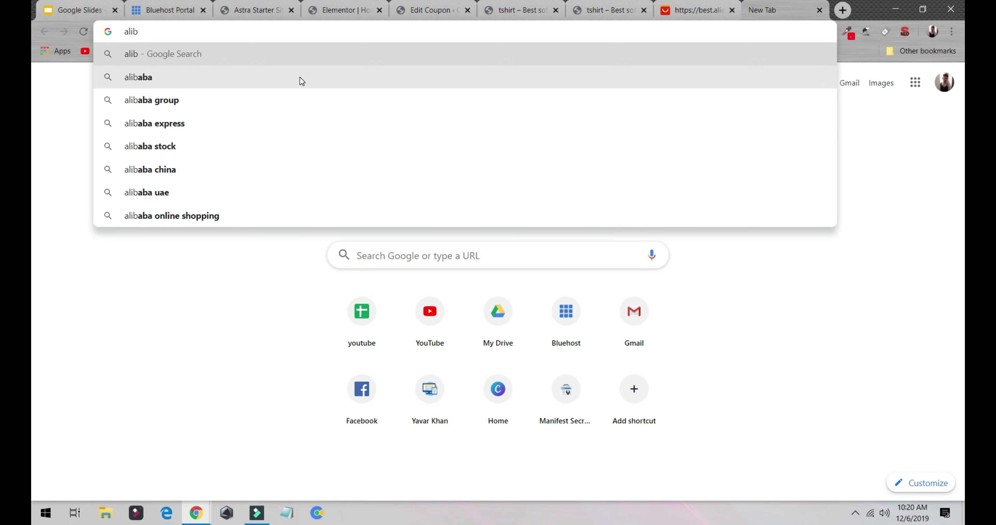
{"action": "left_click", "coordinate": [301, 80]}
{"action": "left_click", "coordinate": [212, 147]}
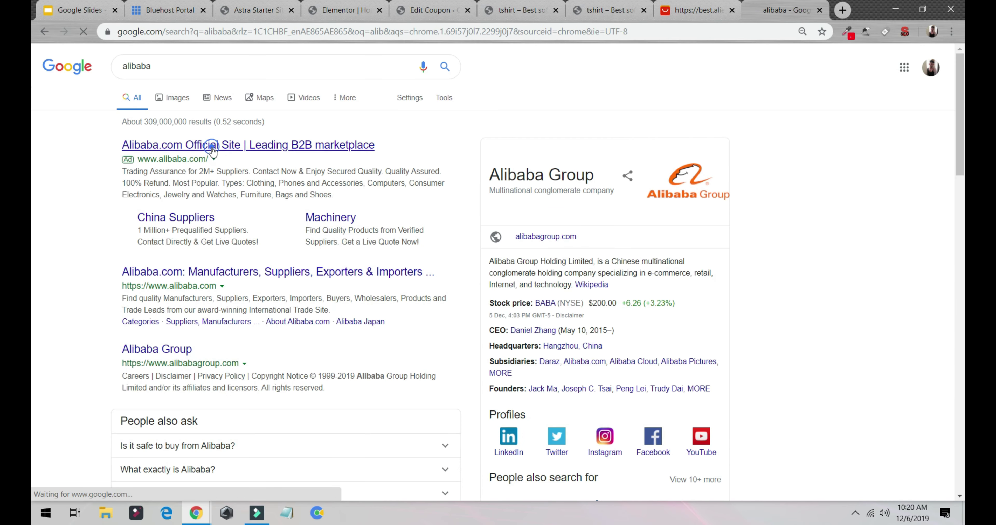
Open the black running shoe on AliExpress and copy the phrase 'New Outdoor Men Free Running'.
{"action": "left_click", "coordinate": [698, 11]}
{"action": "scroll", "coordinate": [630, 318], "scroll_direction": "up", "scroll_amount": 5}
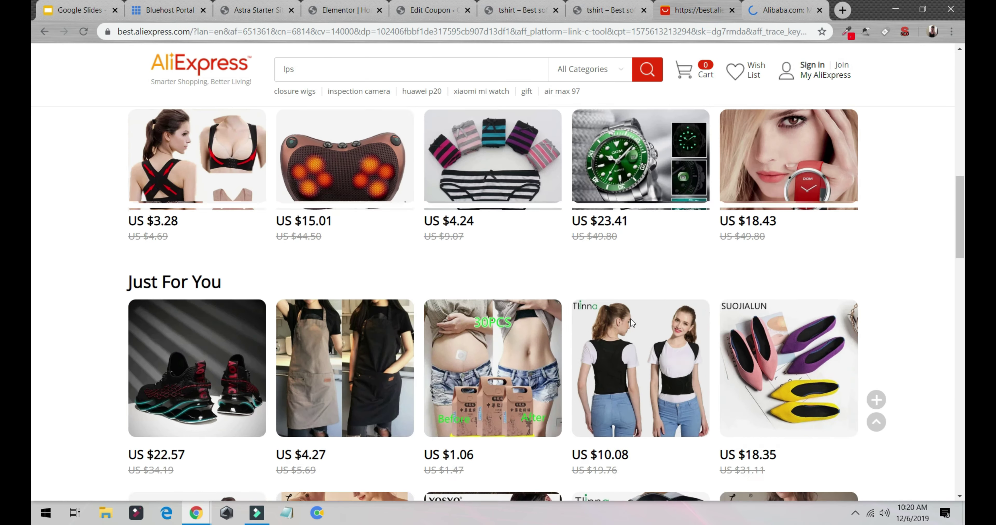
{"action": "scroll", "coordinate": [630, 319], "scroll_direction": "up", "scroll_amount": 10}
{"action": "scroll", "coordinate": [405, 342], "scroll_direction": "down", "scroll_amount": 5}
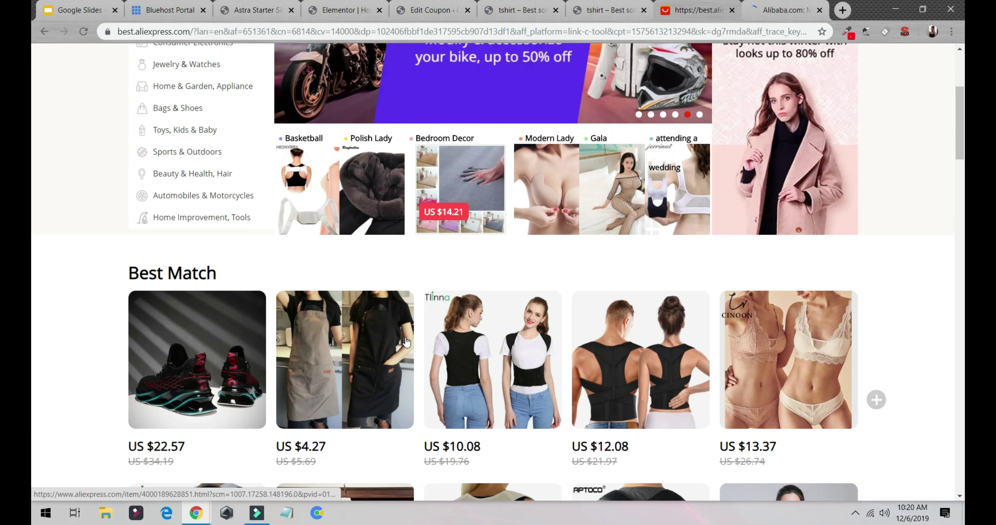
{"action": "scroll", "coordinate": [405, 342], "scroll_direction": "down", "scroll_amount": 1}
{"action": "left_click", "coordinate": [194, 338]}
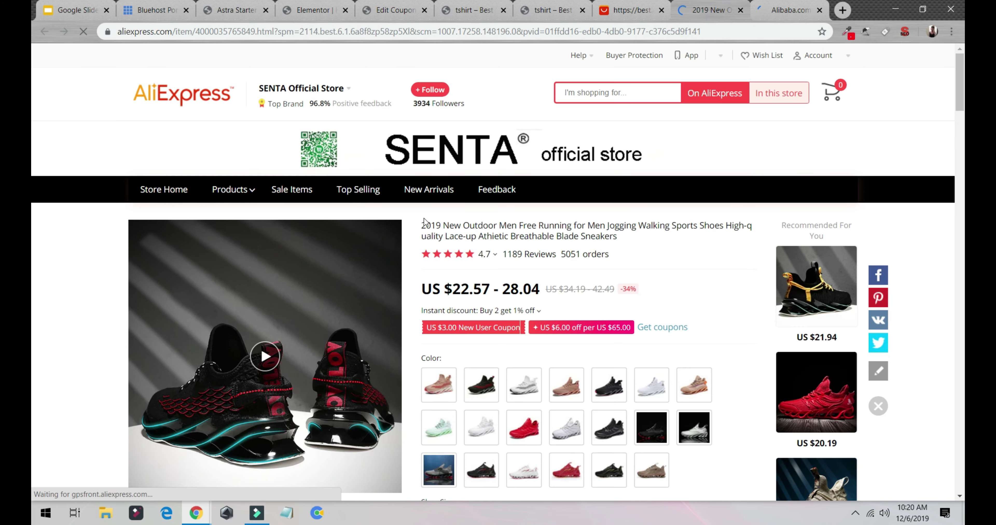
{"action": "triple_click", "coordinate": [422, 224]}
{"action": "left_click_drag", "start_coordinate": [443, 225], "coordinate": [573, 228]}
{"action": "key", "text": "ctrl+c"}
Search Alibaba for 'New Outdoor Men Free Running' and browse results priced from $48.39.
{"action": "left_click", "coordinate": [806, 9]}
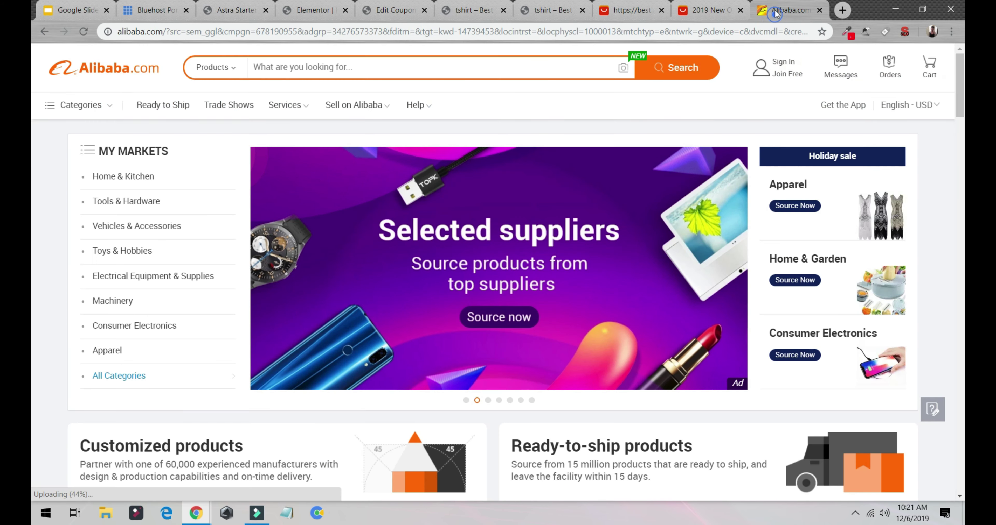
{"action": "left_click", "coordinate": [282, 49]}
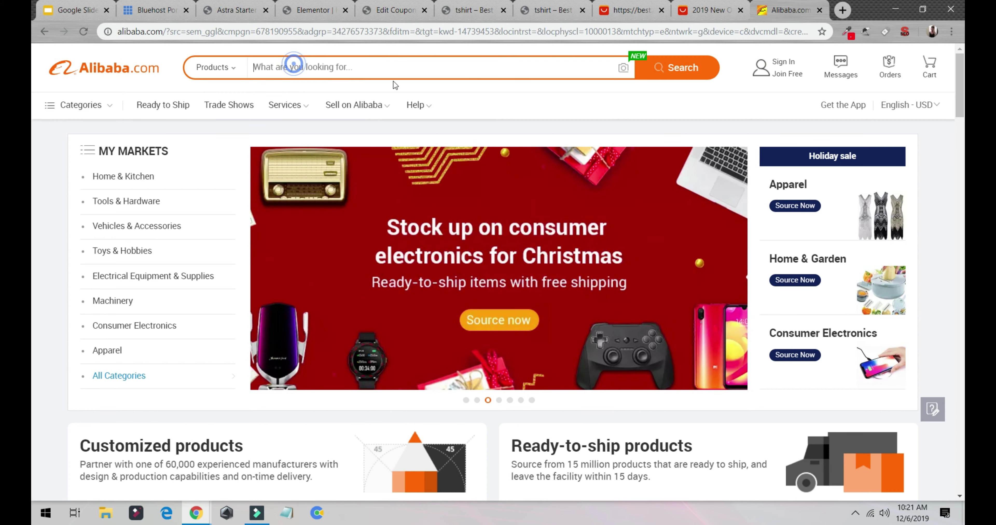
{"action": "left_click", "coordinate": [289, 67]}
{"action": "key", "text": "ctrl+v"}
{"action": "left_click", "coordinate": [681, 72]}
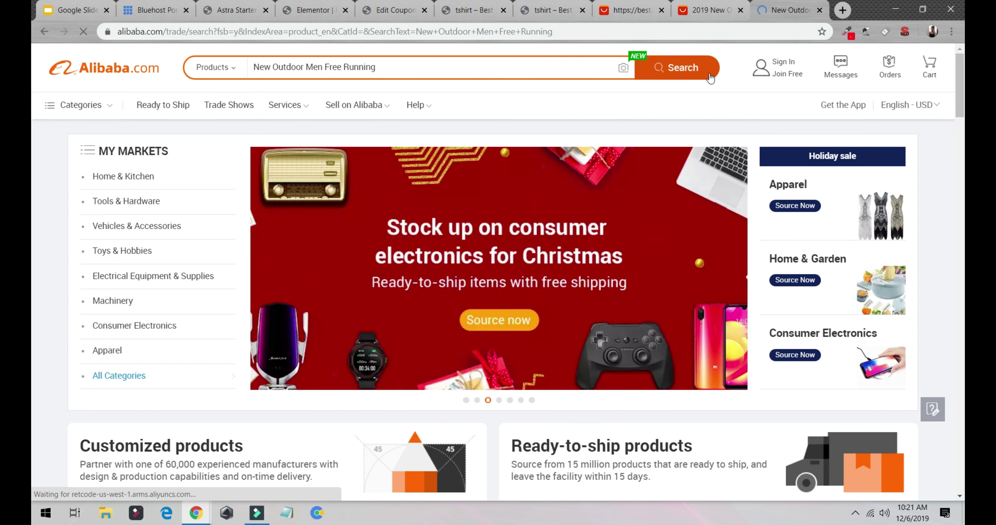
{"action": "scroll", "coordinate": [460, 319], "scroll_direction": "down", "scroll_amount": 3}
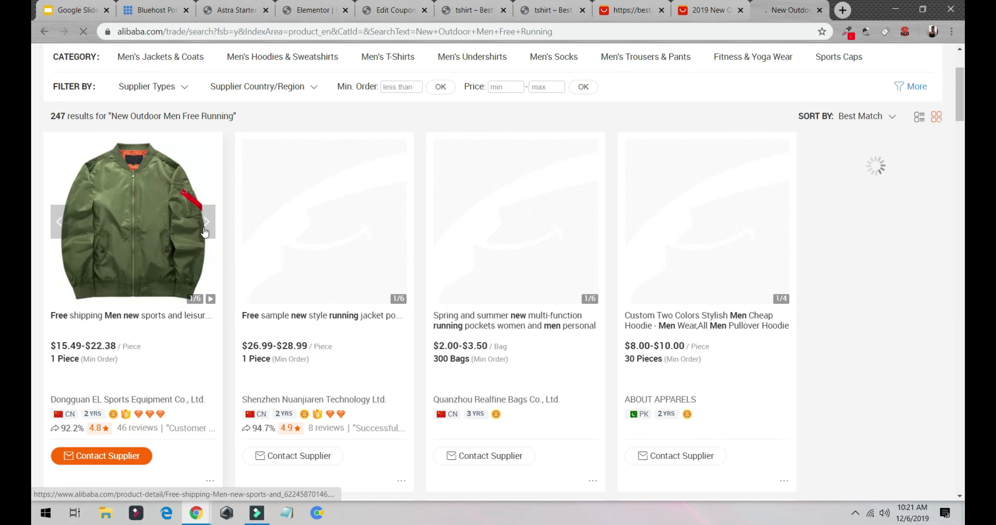
{"action": "scroll", "coordinate": [665, 329], "scroll_direction": "down", "scroll_amount": 9}
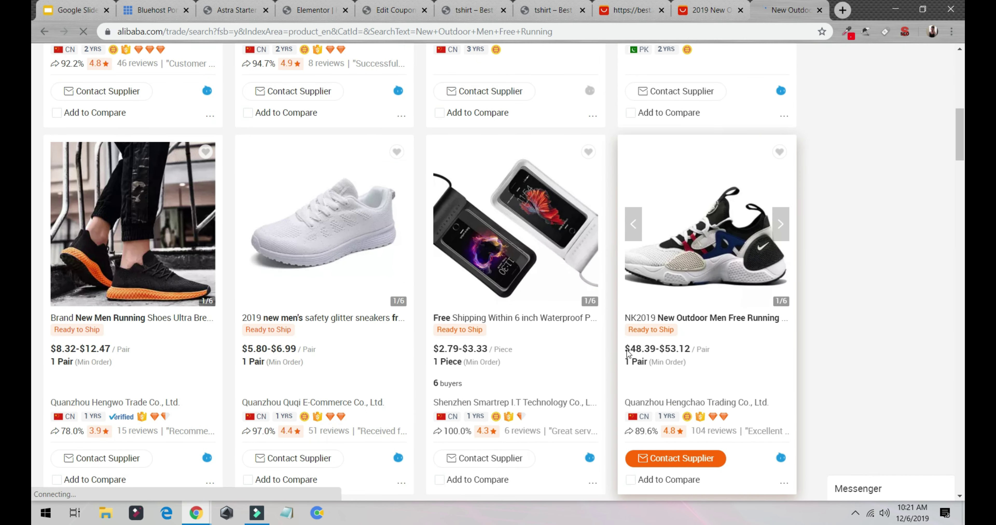
Close the Alibaba results, compare AliExpress Best Match at $22.57, and return to the tshirt site.
{"action": "left_click", "coordinate": [678, 13]}
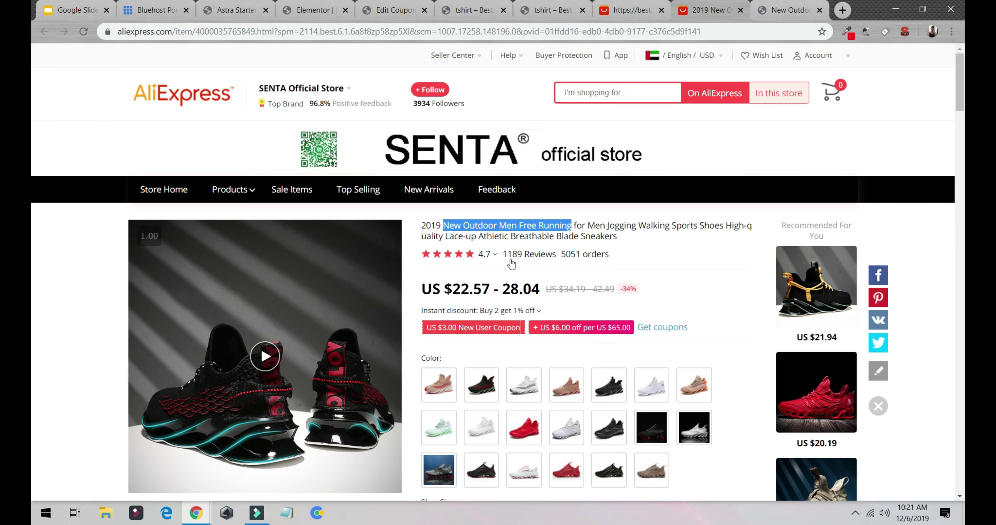
{"action": "left_click", "coordinate": [755, 6]}
{"action": "scroll", "coordinate": [143, 180], "scroll_direction": "down", "scroll_amount": 6}
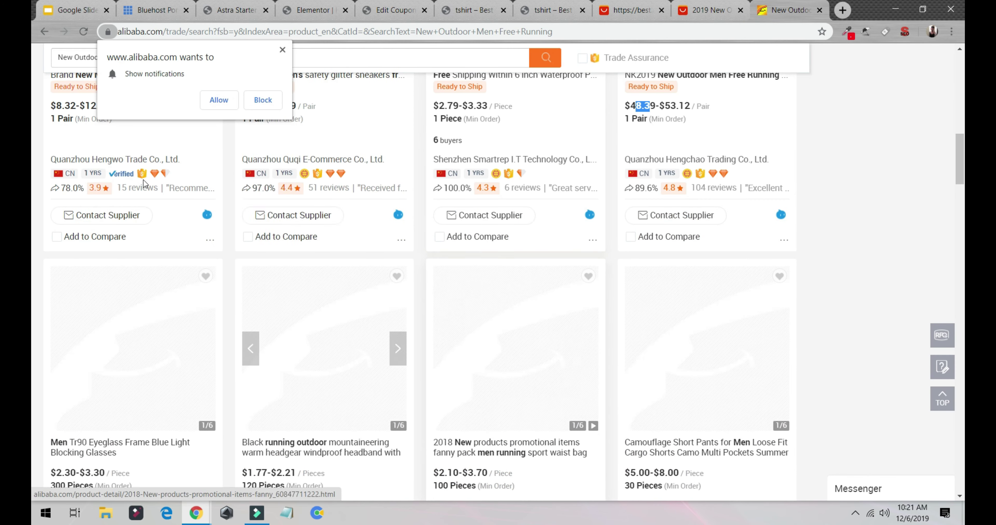
{"action": "scroll", "coordinate": [171, 179], "scroll_direction": "down", "scroll_amount": 3}
{"action": "key", "text": "ctrl+w"}
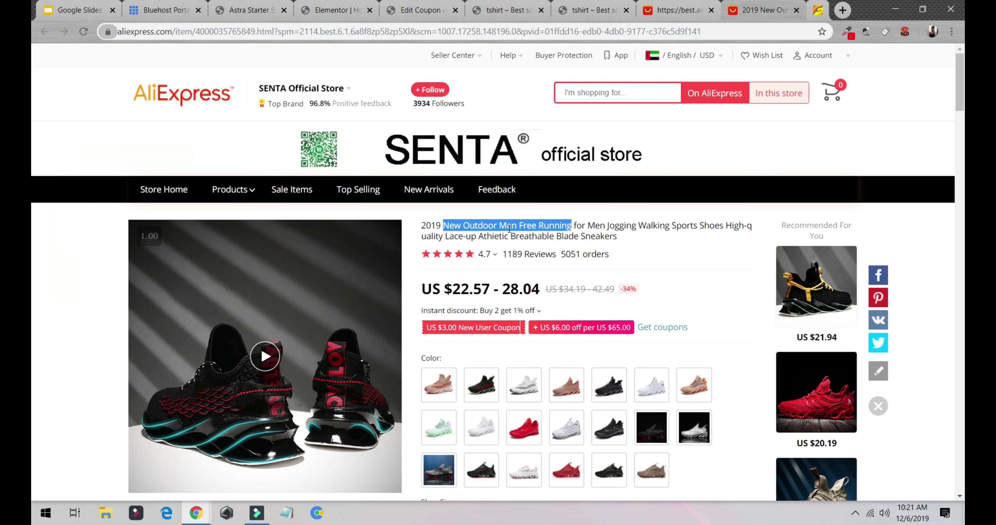
{"action": "scroll", "coordinate": [546, 247], "scroll_direction": "down", "scroll_amount": 5}
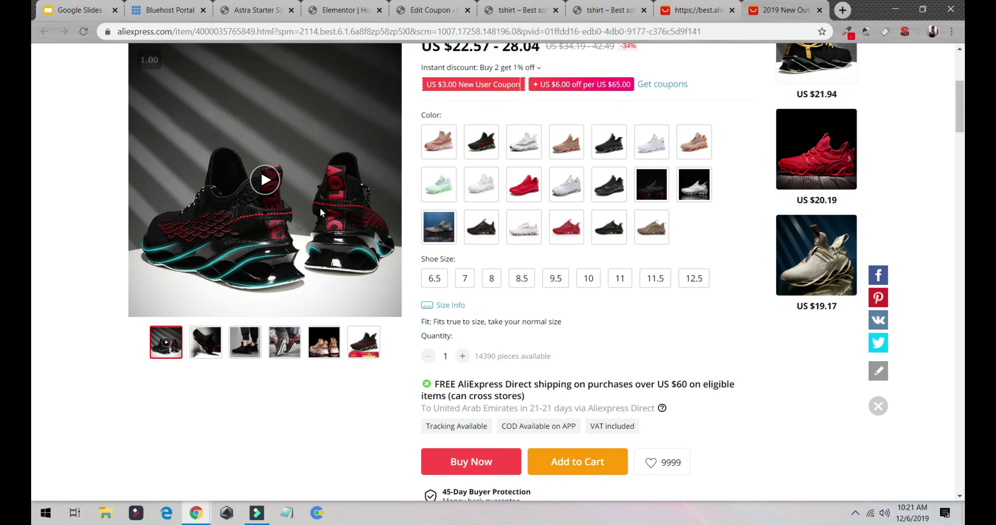
{"action": "scroll", "coordinate": [324, 207], "scroll_direction": "up", "scroll_amount": 7}
{"action": "scroll", "coordinate": [326, 206], "scroll_direction": "down", "scroll_amount": 7}
{"action": "left_click", "coordinate": [693, 9]}
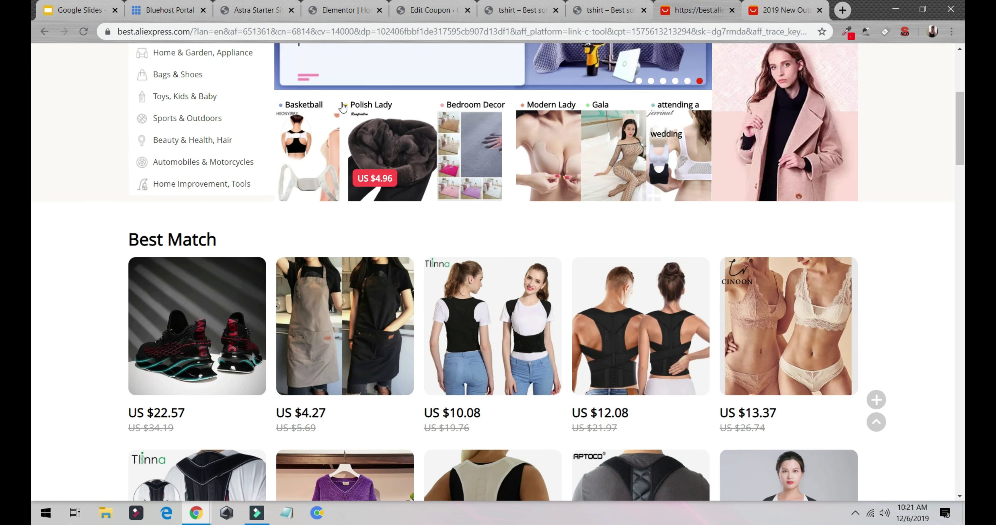
{"action": "scroll", "coordinate": [343, 107], "scroll_direction": "down", "scroll_amount": 3}
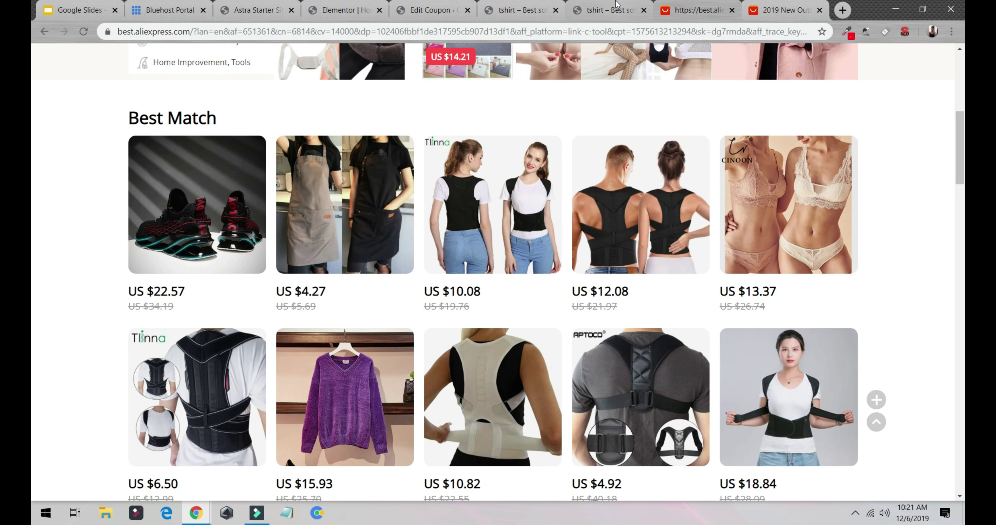
{"action": "left_click", "coordinate": [613, 11]}
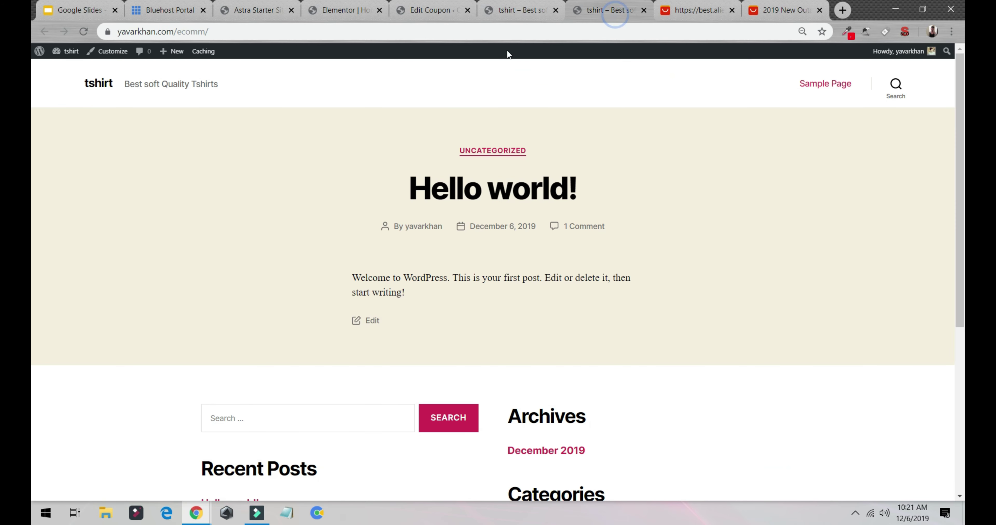
Reload the tshirt store to review its featured-mugs homepage, then bring the YouTube tutorials window forward.
{"action": "left_click", "coordinate": [83, 31]}
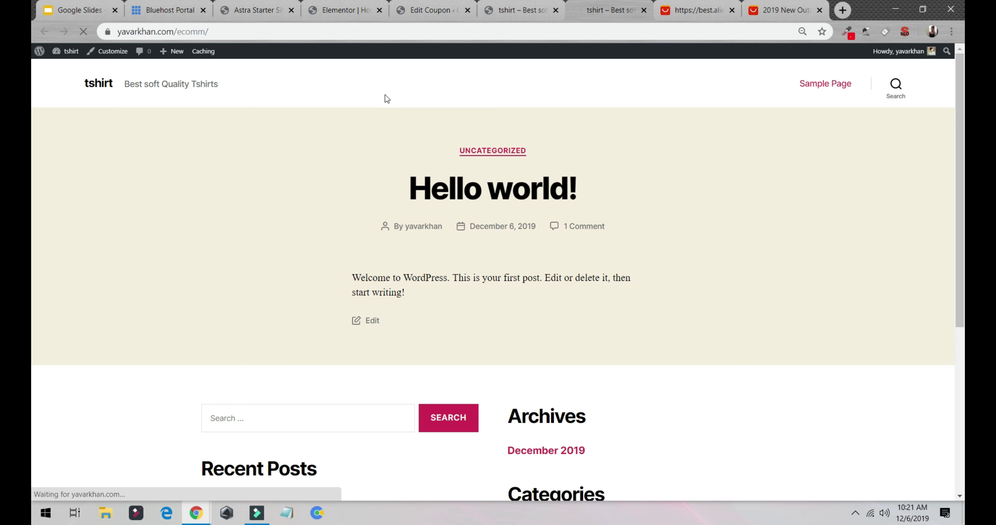
{"action": "scroll", "coordinate": [571, 166], "scroll_direction": "down", "scroll_amount": 15}
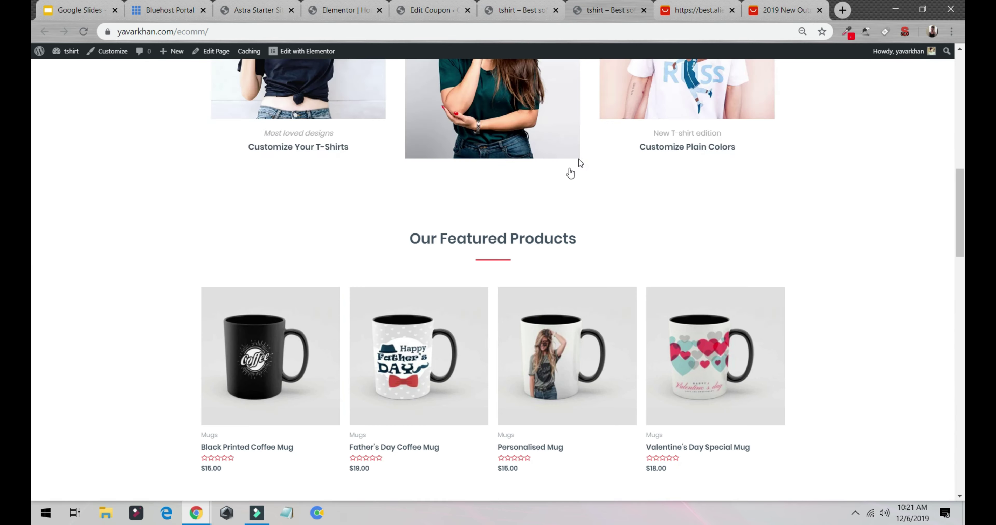
{"action": "scroll", "coordinate": [503, 240], "scroll_direction": "down", "scroll_amount": 5}
{"action": "scroll", "coordinate": [487, 253], "scroll_direction": "up", "scroll_amount": 4}
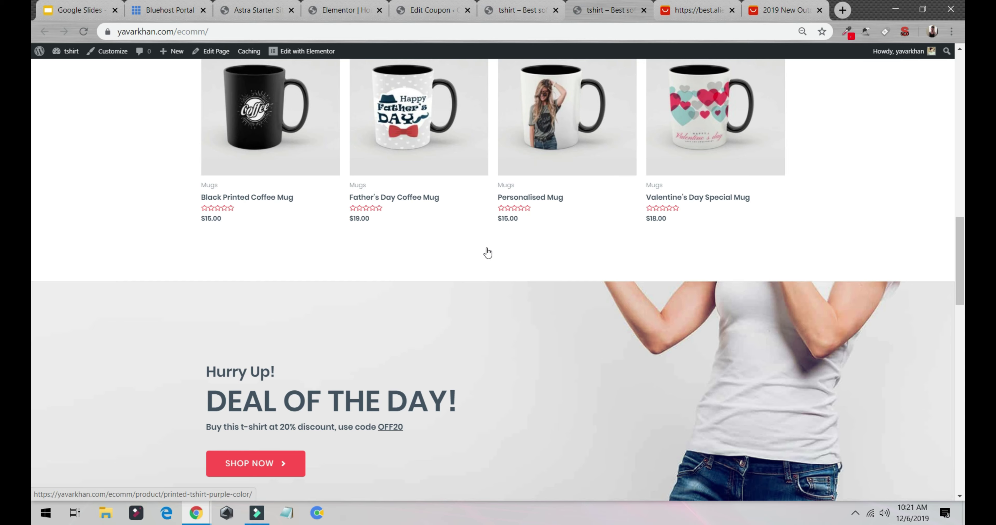
{"action": "key", "text": "alt+Tab"}
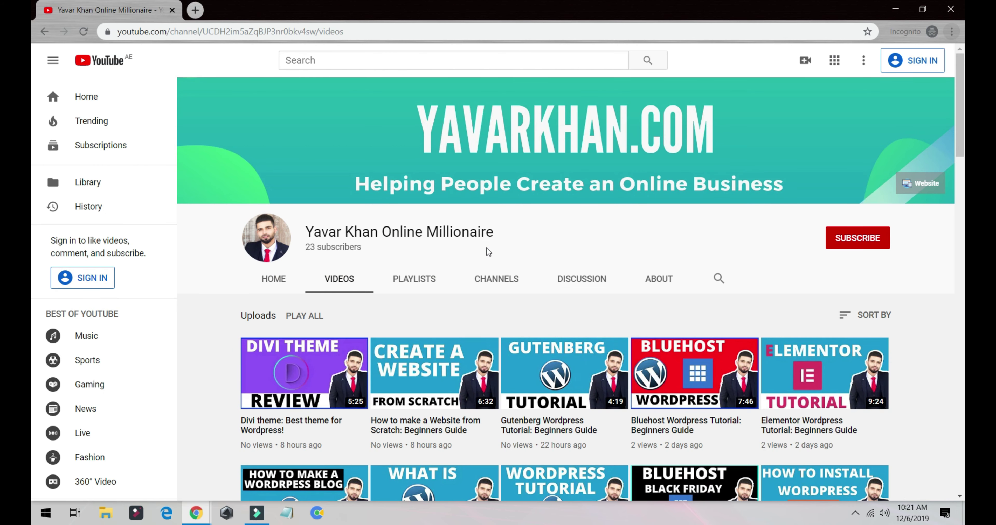